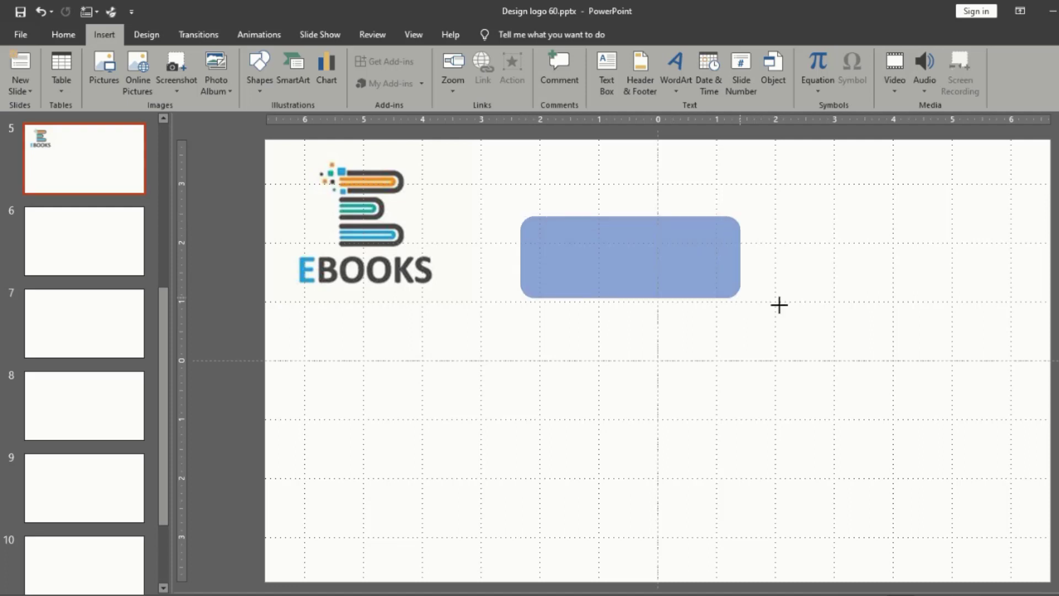
Turn the rounded rectangle into a full pill and shrink it slightly
mouse_move(543, 217)
left_mouse_down()
mouse_move(778, 265)
mouse_move(677, 348)
left_mouse_up()
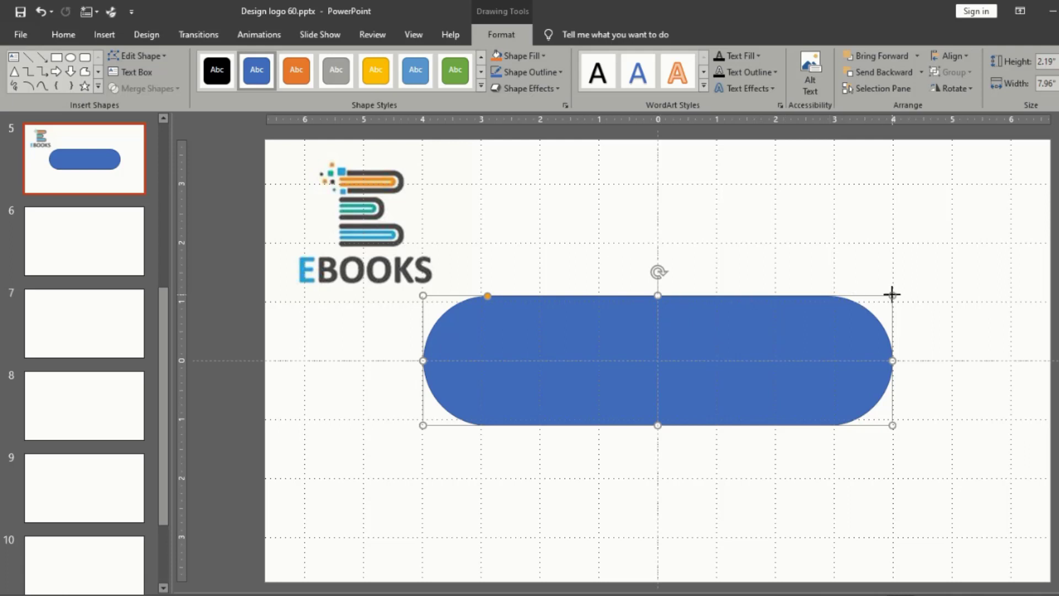
left_click_drag(892, 294, 862, 305)
left_click_drag(789, 326, 808, 325)
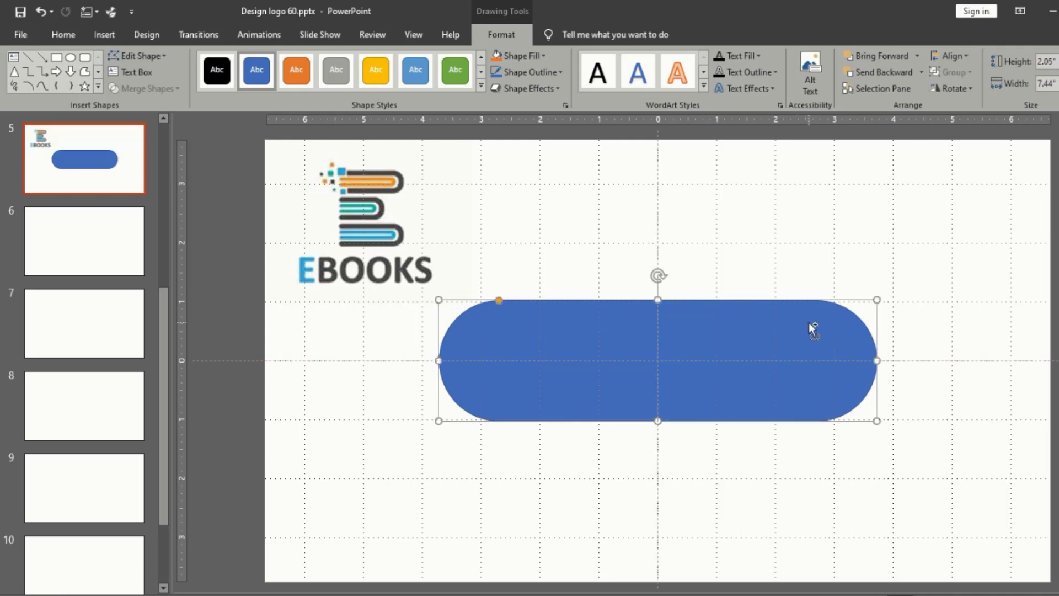
Duplicate the pill and nest a smaller 1.6" by 5.81" copy inside its right end
key("ctrl+d")
mouse_move(885, 429)
left_mouse_down()
mouse_move(805, 381)
mouse_move(825, 383)
left_mouse_up()
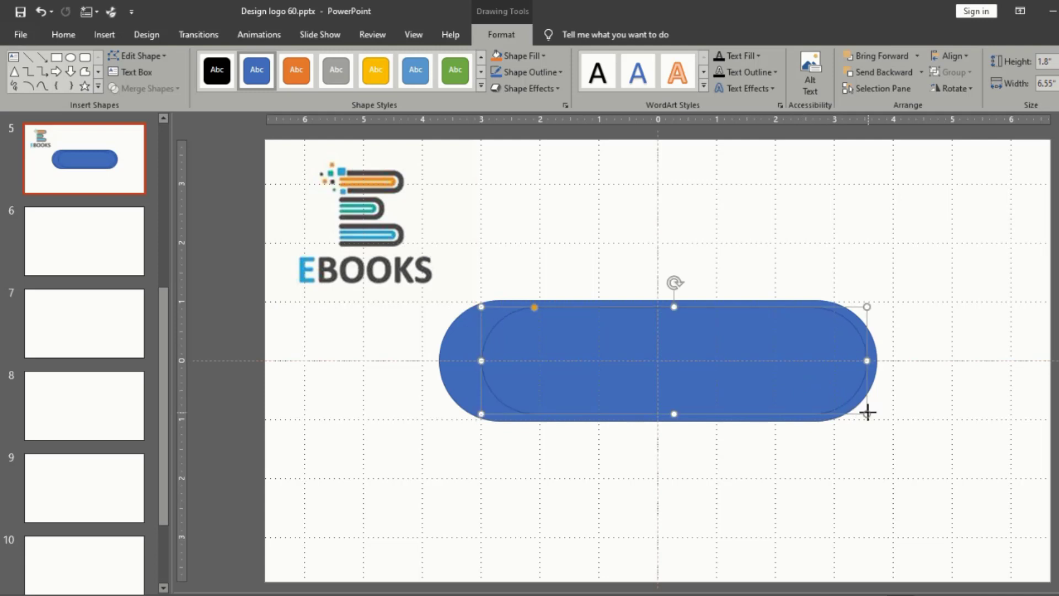
mouse_move(865, 411)
left_mouse_down()
mouse_move(853, 410)
mouse_move(845, 386)
left_mouse_up()
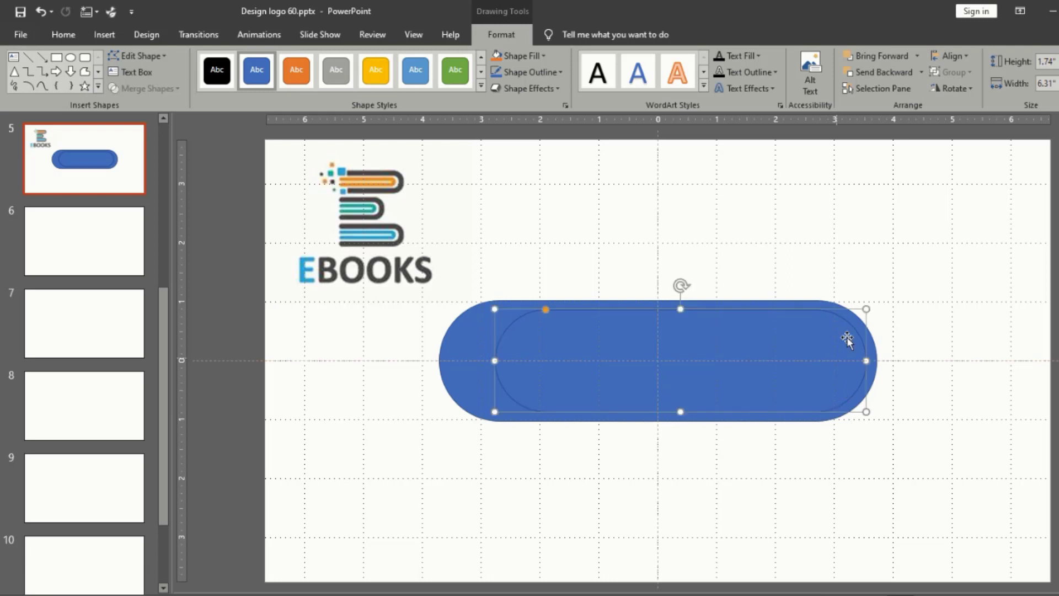
mouse_move(865, 306)
left_mouse_down()
mouse_move(809, 342)
mouse_move(828, 343)
left_mouse_up()
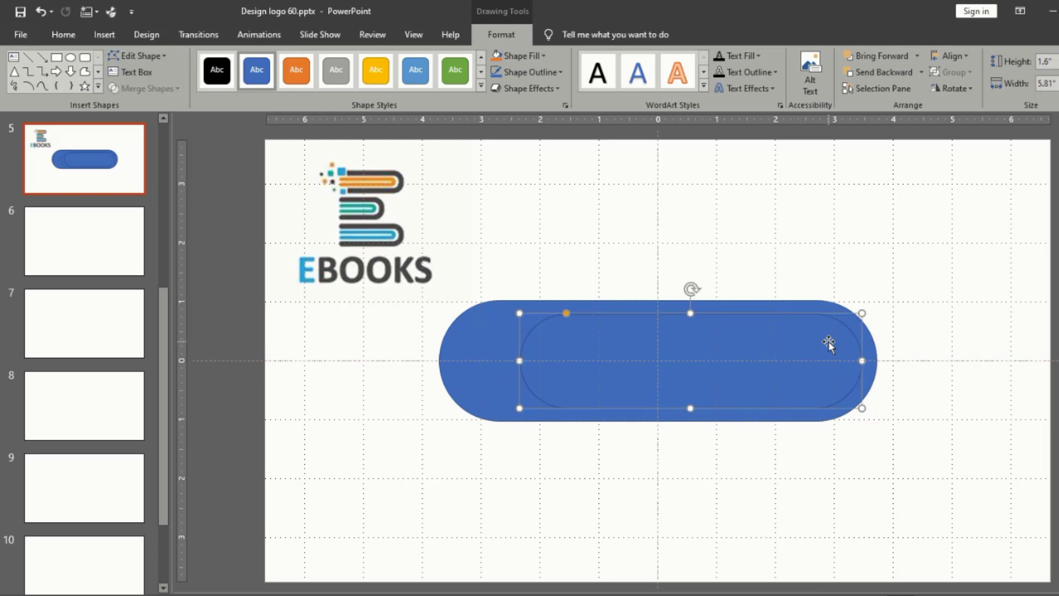
left_click(920, 345)
left_click(843, 351)
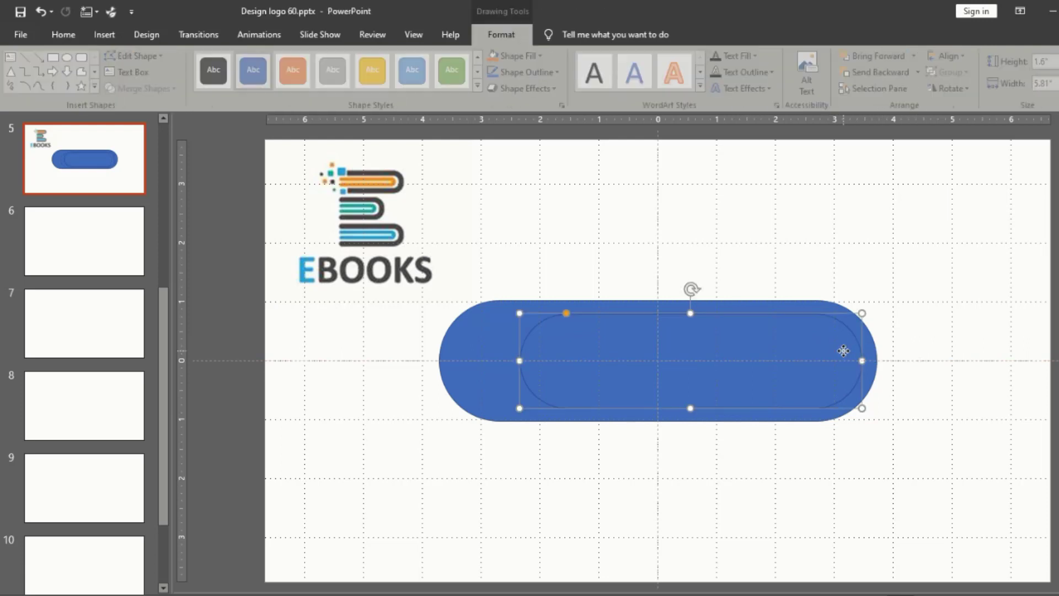
left_click_drag(844, 351, 846, 352)
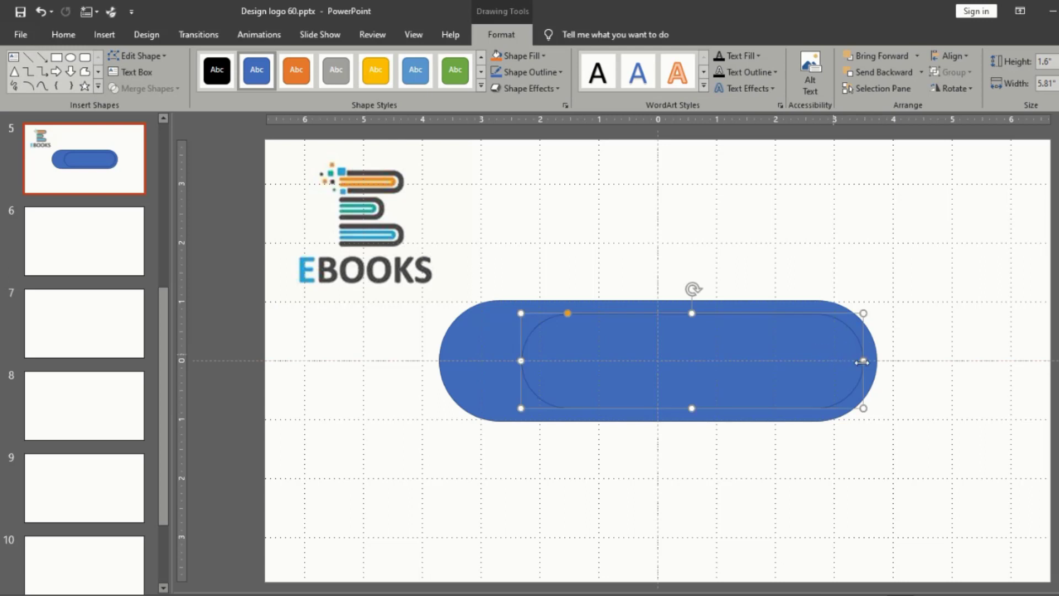
left_click(930, 380)
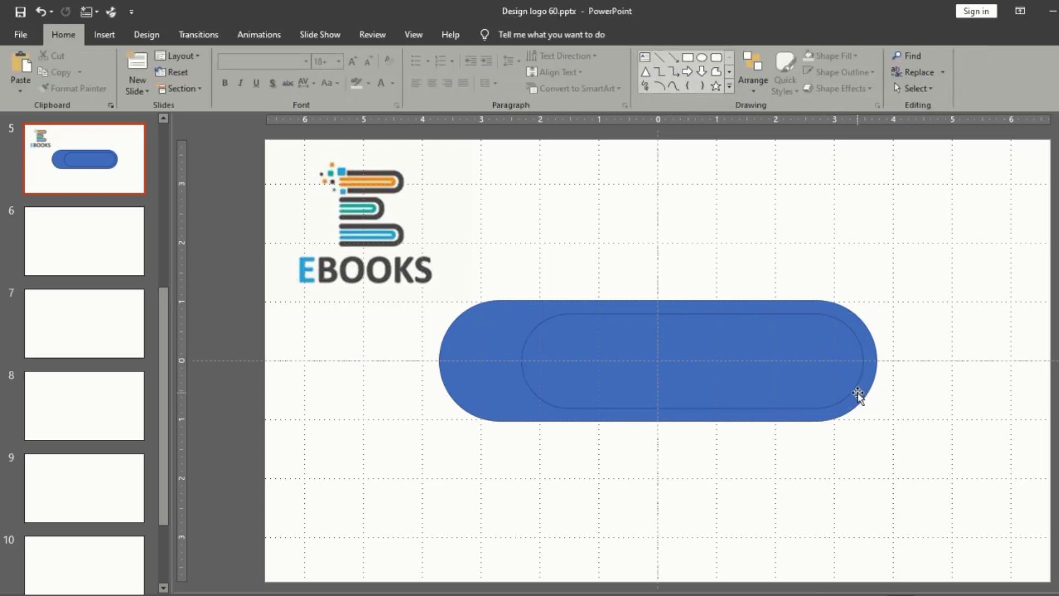
Duplicate the inner pill and park the copies in the upper area of the slide
left_click(831, 365)
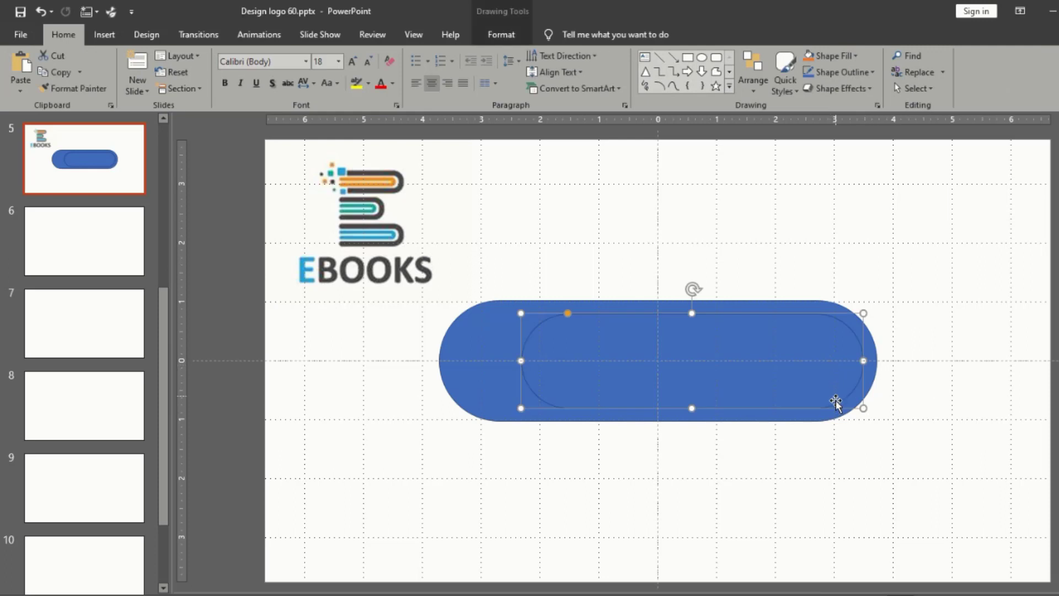
left_click_drag(825, 390, 660, 399)
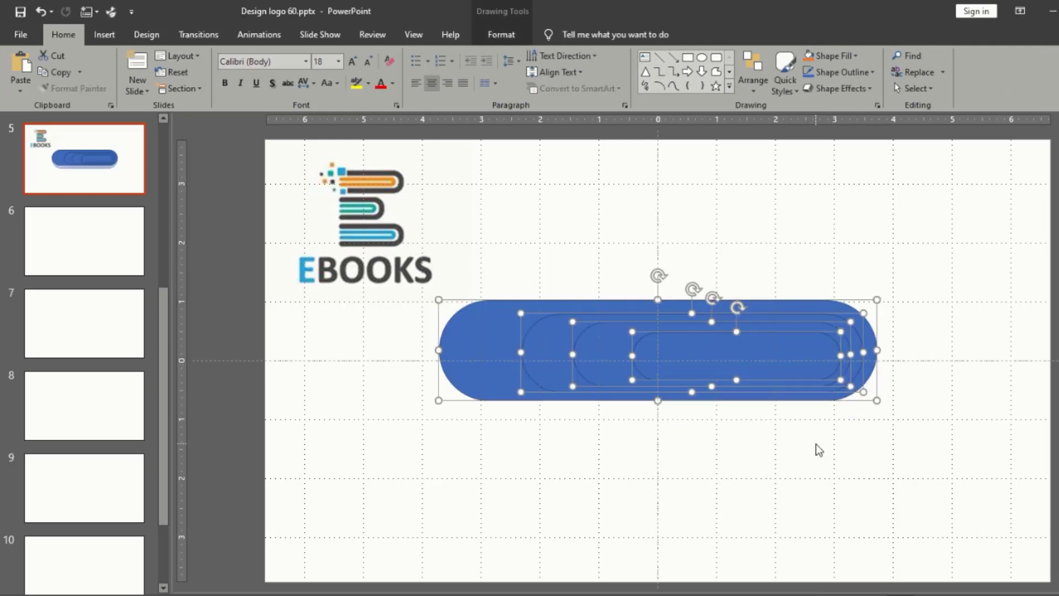
scroll(821, 450, "up", 1)
left_click(866, 456)
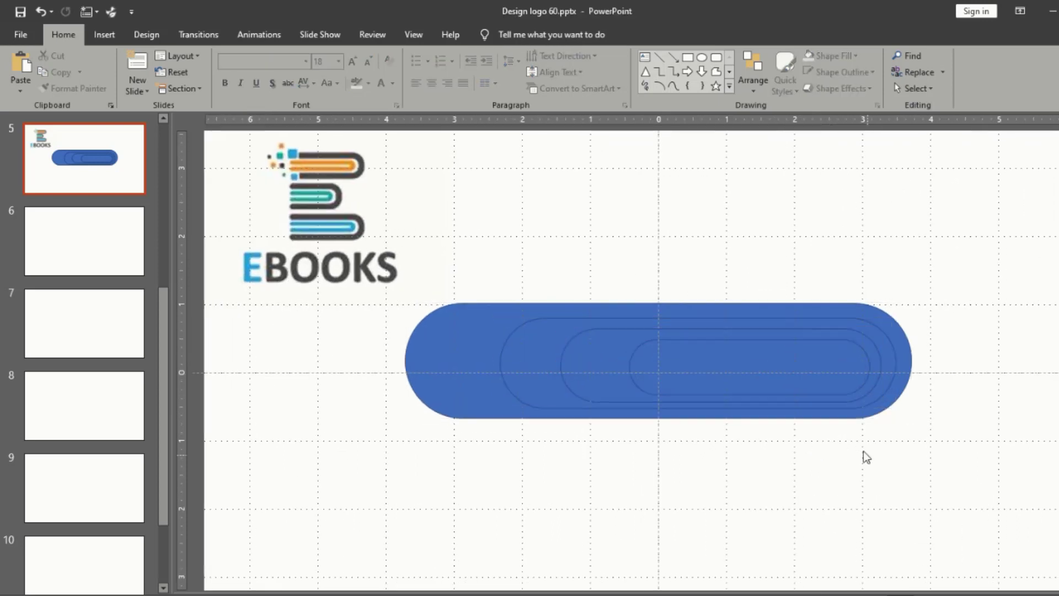
left_click(823, 374)
left_click_drag(822, 371, 811, 256)
mouse_move(792, 363)
left_mouse_down()
mouse_move(784, 298)
mouse_move(952, 163)
left_mouse_up()
left_click_drag(827, 359, 824, 357)
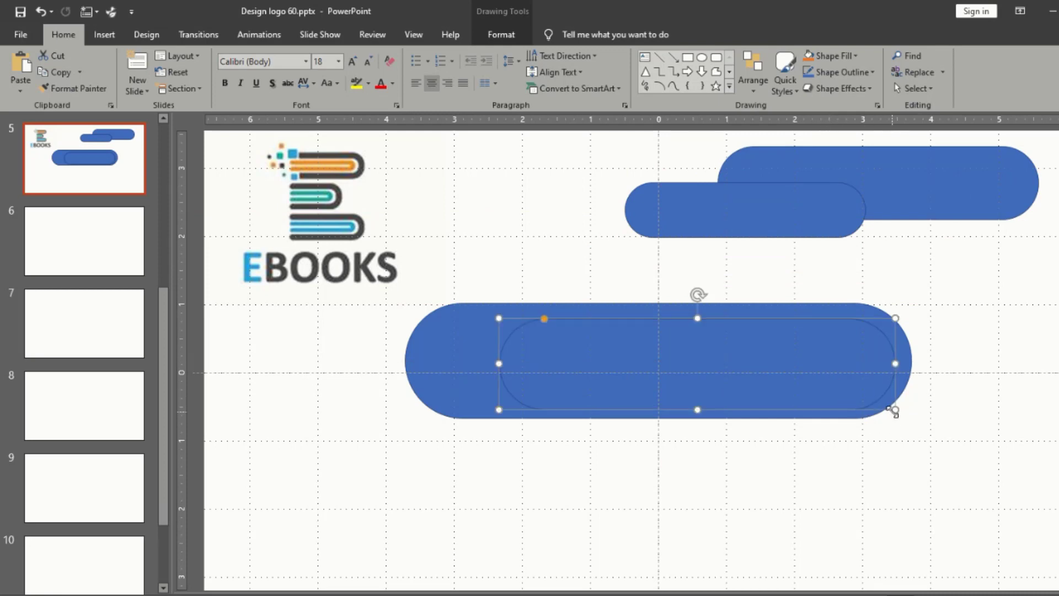
Resize and realign the remaining inner pill within the big pill
left_click_drag(894, 407, 886, 407)
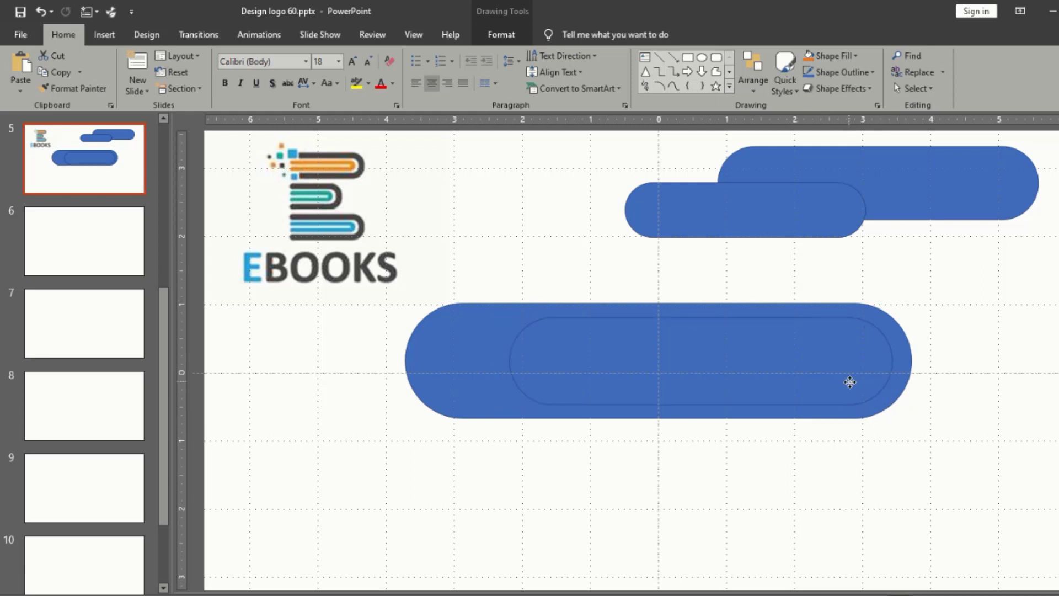
left_click_drag(840, 379, 851, 383)
left_click_drag(832, 315, 827, 326)
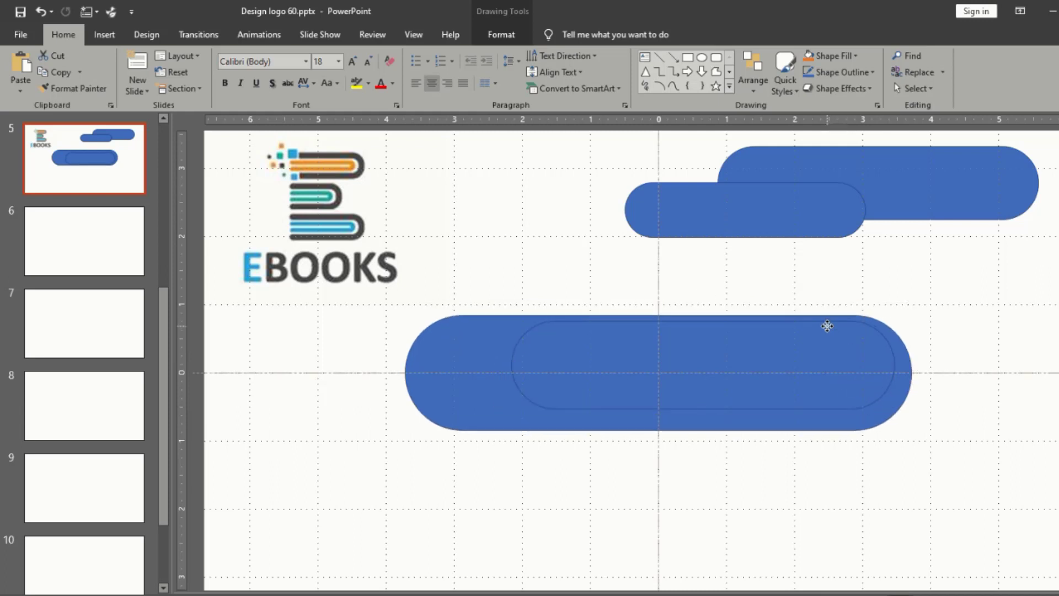
left_click(815, 362)
left_click_drag(816, 364, 816, 356)
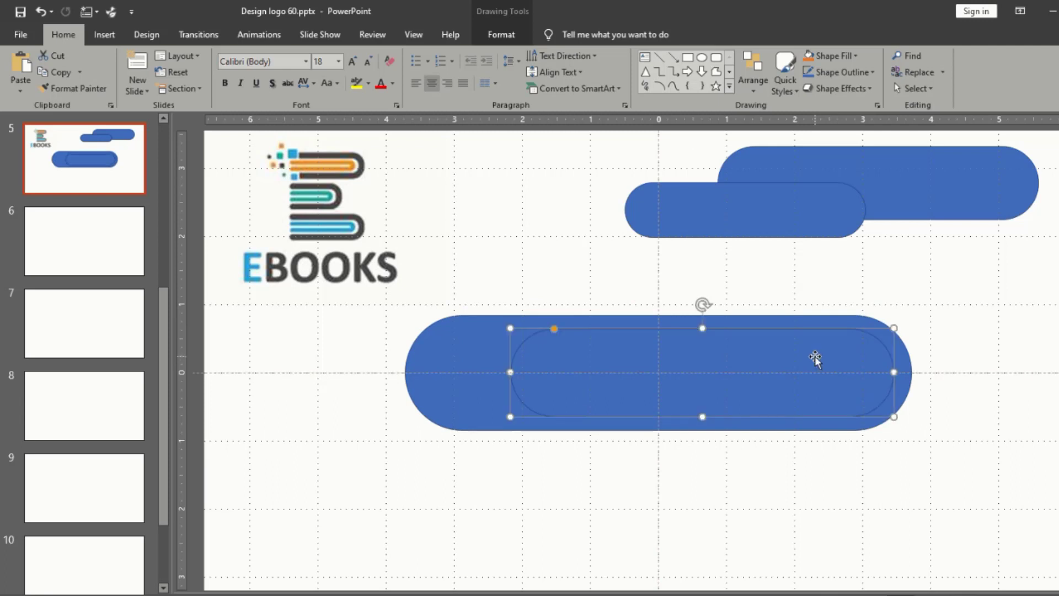
Bring a spare pill back inside as a narrower innermost ring aligned to the right end
left_click(853, 195)
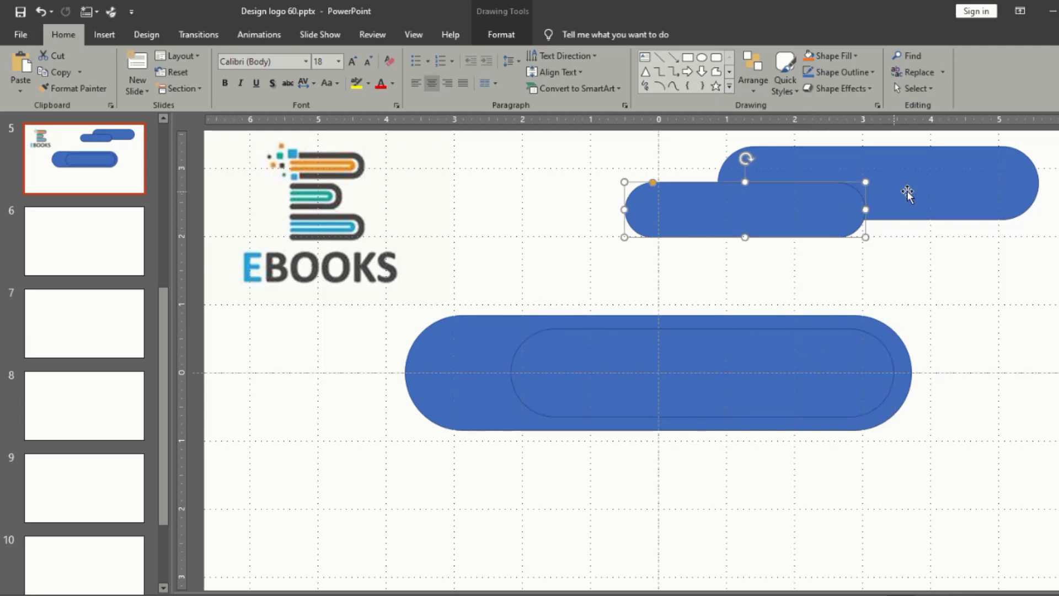
left_click(859, 339)
left_click(930, 193)
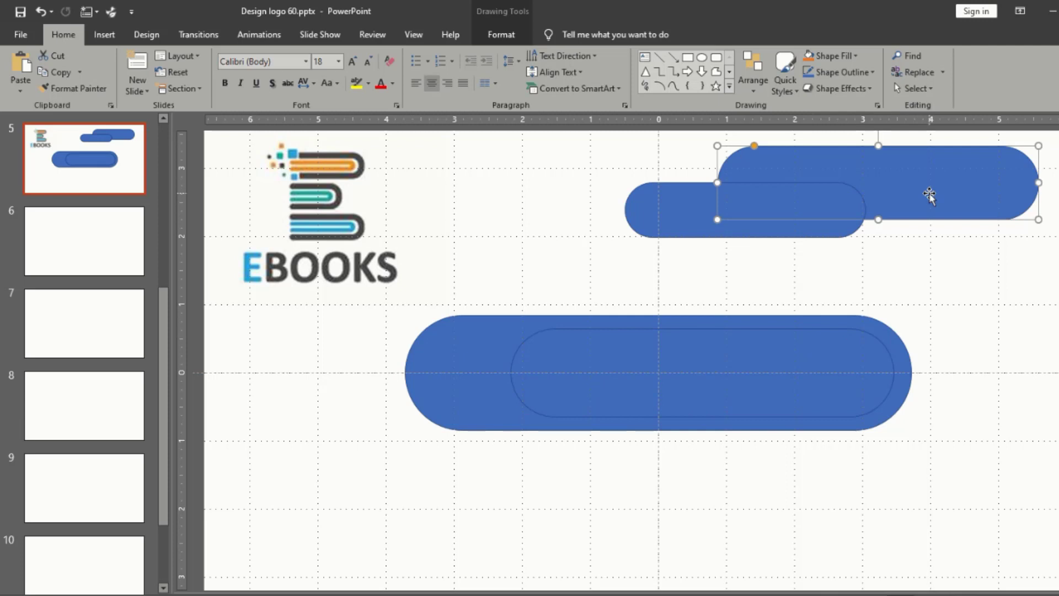
mouse_move(929, 195)
left_mouse_down()
mouse_move(836, 363)
mouse_move(860, 324)
left_mouse_up()
mouse_move(958, 359)
left_mouse_down()
mouse_move(911, 348)
mouse_move(833, 379)
left_mouse_up()
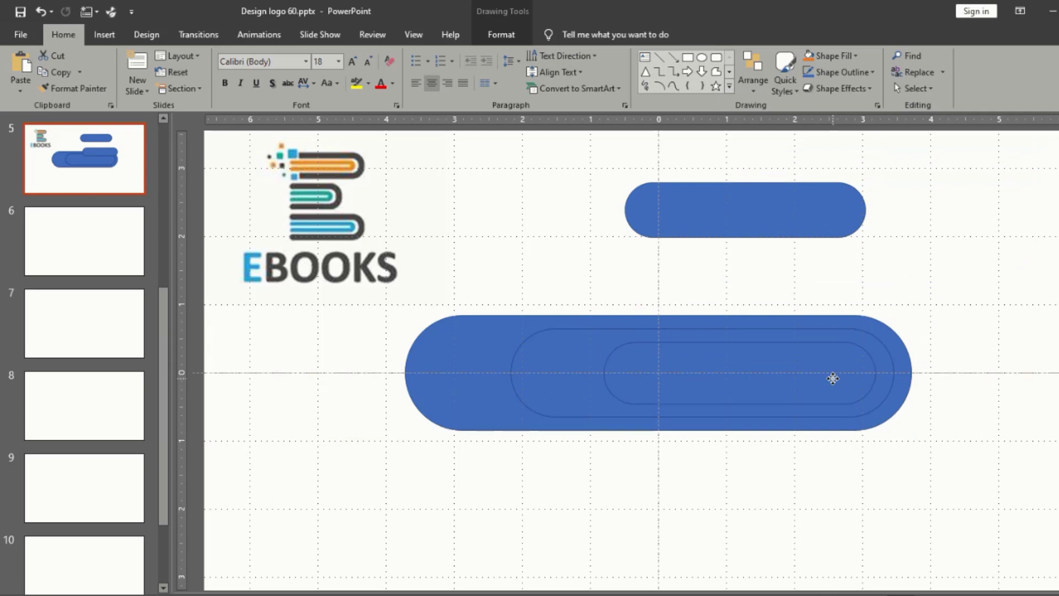
left_click(805, 212)
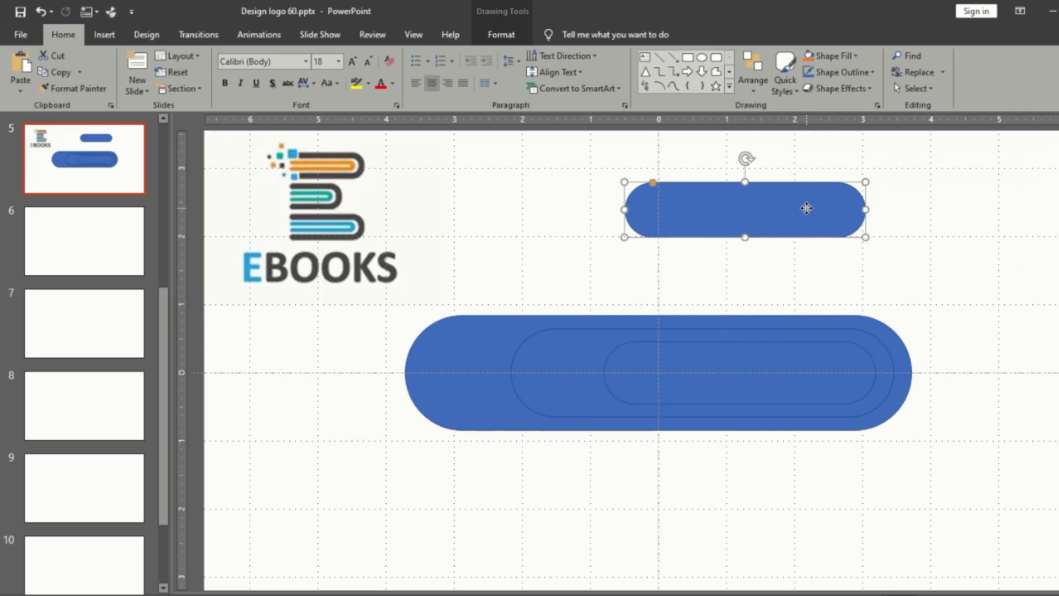
left_click(810, 347)
left_click_drag(875, 340, 852, 358)
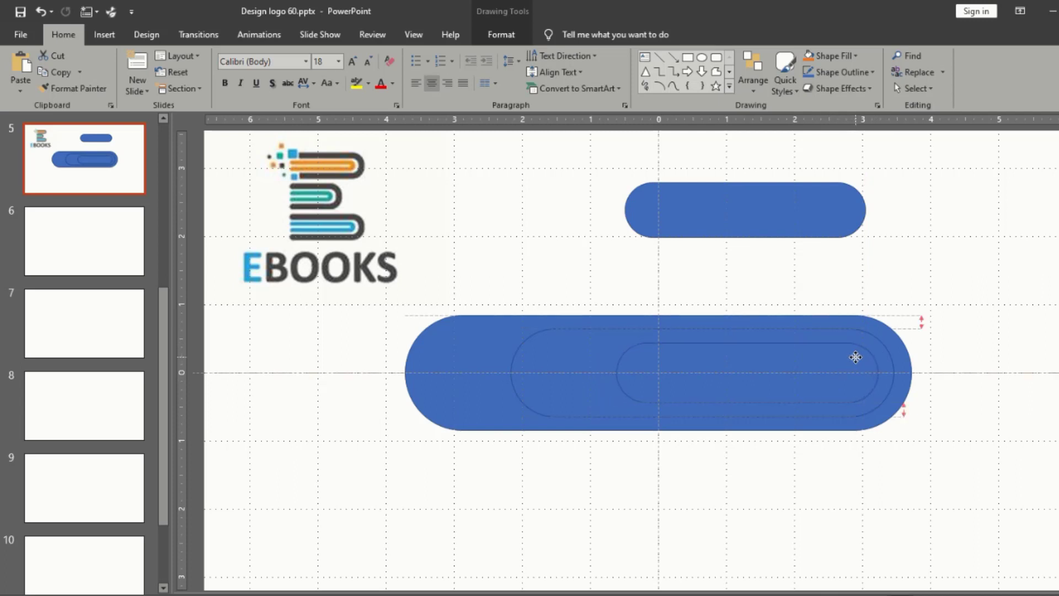
left_click_drag(855, 357, 849, 359)
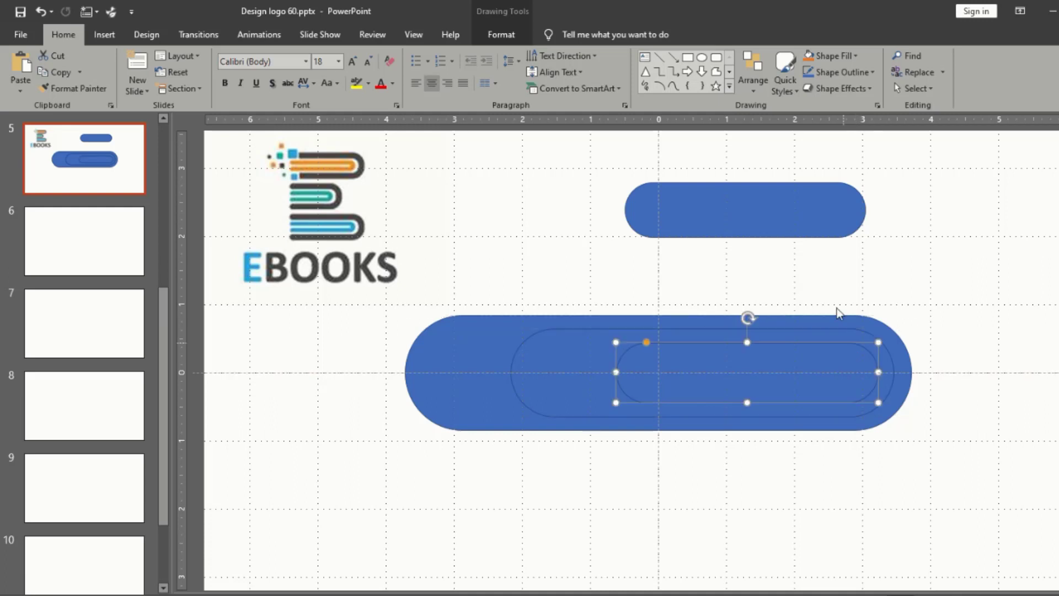
left_click(811, 218)
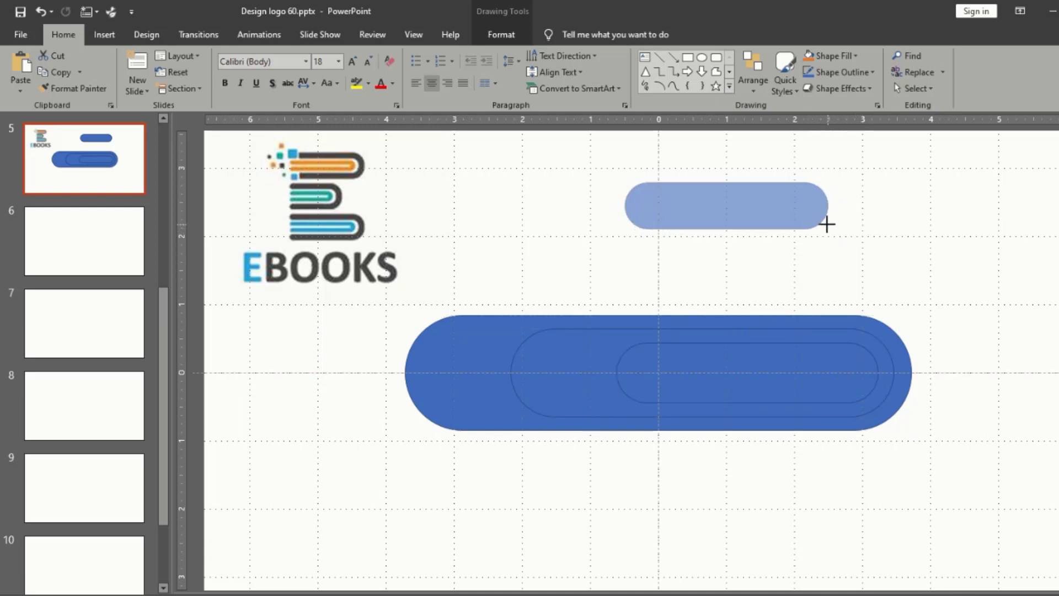
Shrink the spare pill, move it into the nested pills and stretch it past the big pill's left end
left_click_drag(865, 238, 828, 227)
mouse_move(769, 211)
left_mouse_down()
mouse_move(773, 302)
mouse_move(816, 371)
mouse_move(857, 391)
mouse_move(844, 389)
mouse_move(841, 365)
mouse_move(793, 362)
left_mouse_up()
left_click(779, 356)
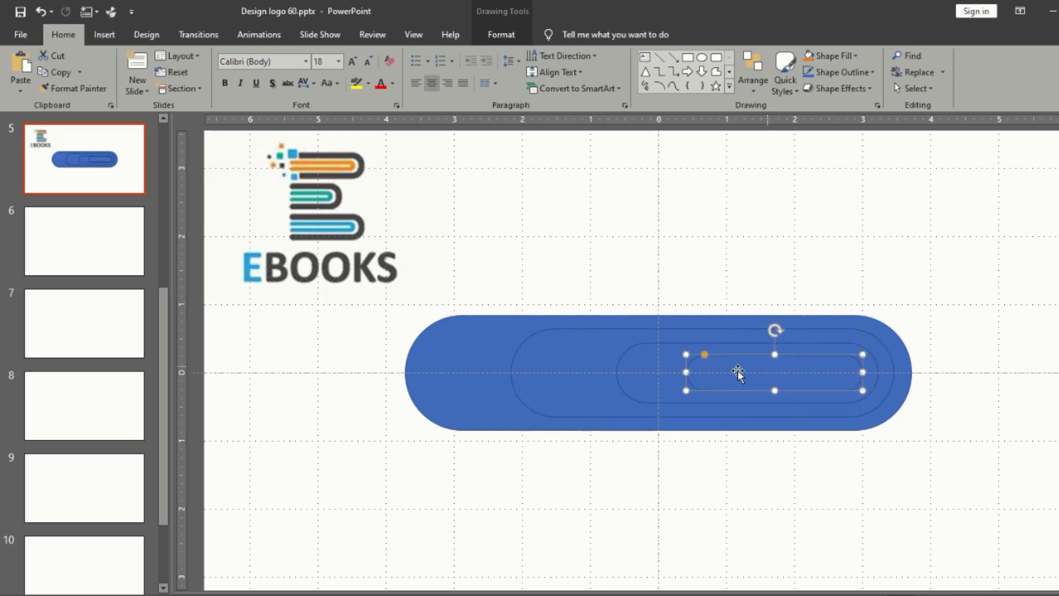
left_click_drag(682, 376, 342, 365)
Make the stem pill thinner and centre it on the middle guide
left_click(778, 442)
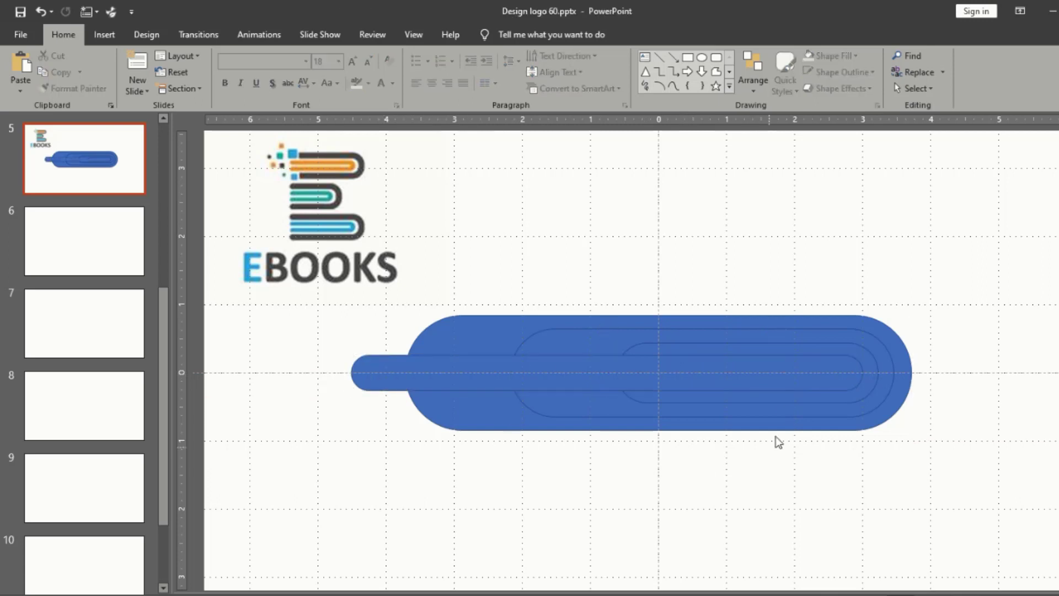
scroll(798, 393, "up", 2)
left_click(795, 383)
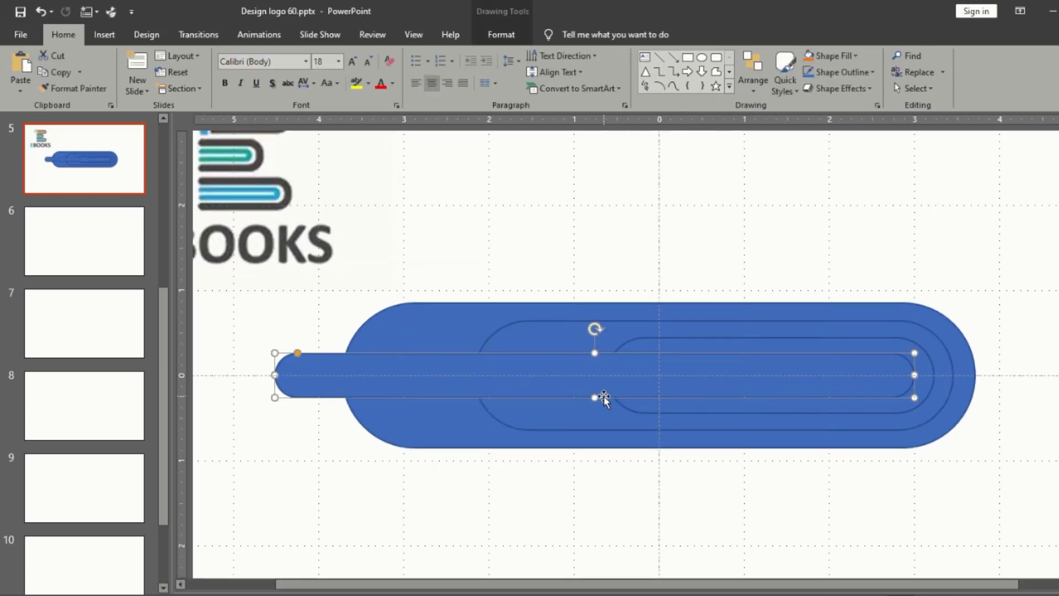
left_click_drag(595, 397, 596, 389)
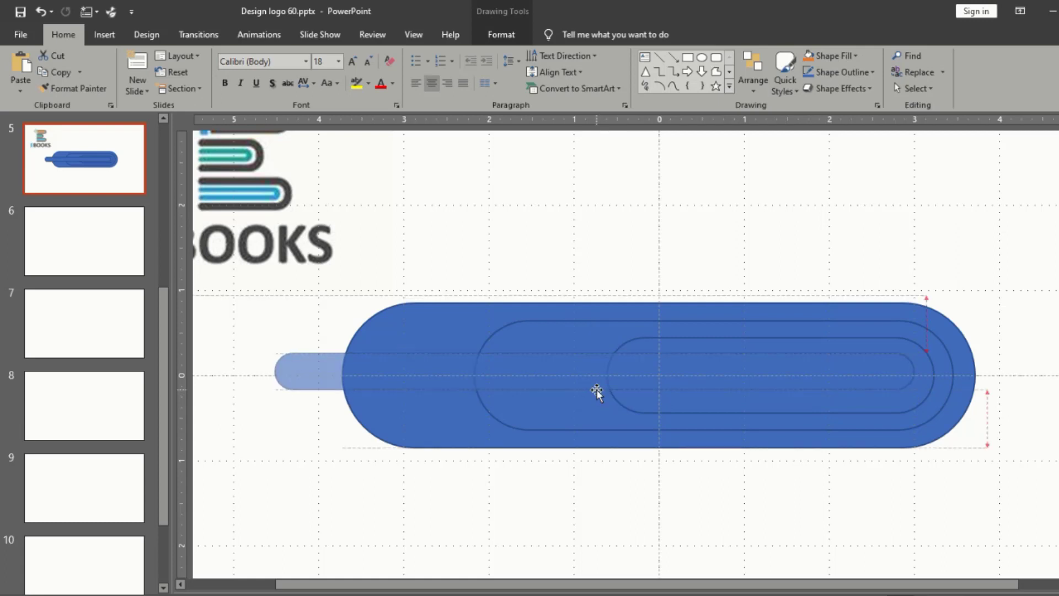
left_click_drag(705, 366, 711, 370)
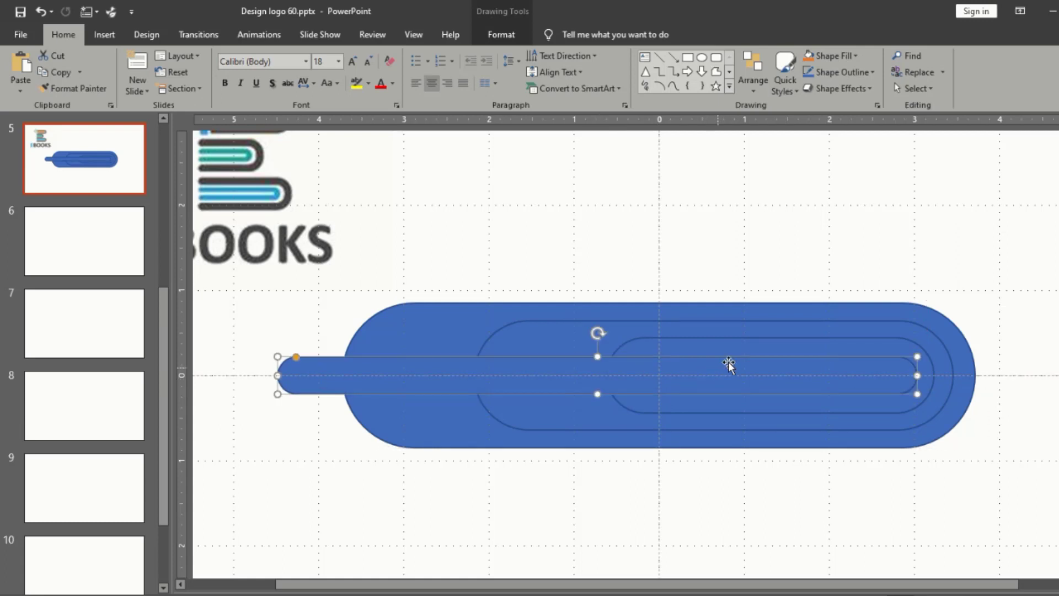
left_click(761, 342)
left_click(1034, 444)
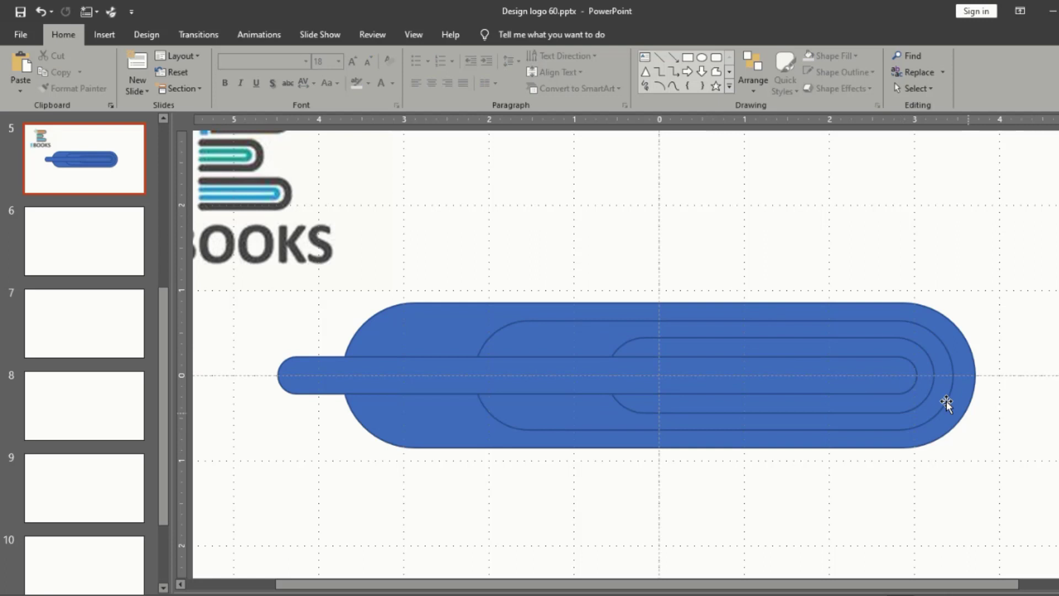
left_click(878, 376)
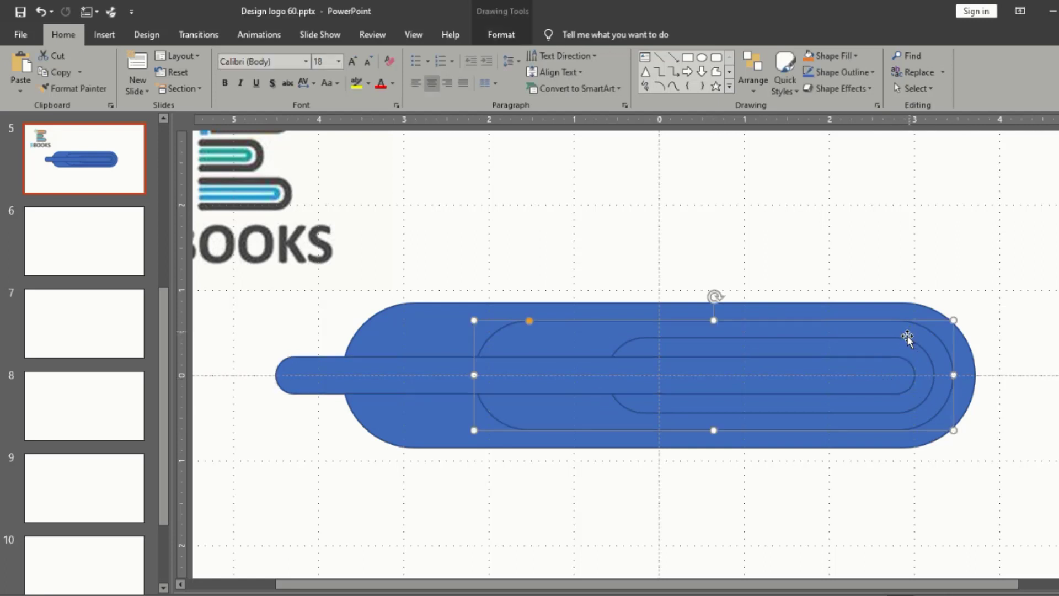
Move two pills to the top area and adjust the remaining inner pill's size and position
left_click(814, 356, "shift")
left_click_drag(814, 359, 833, 161)
left_click(918, 342)
left_click_drag(954, 320, 934, 325)
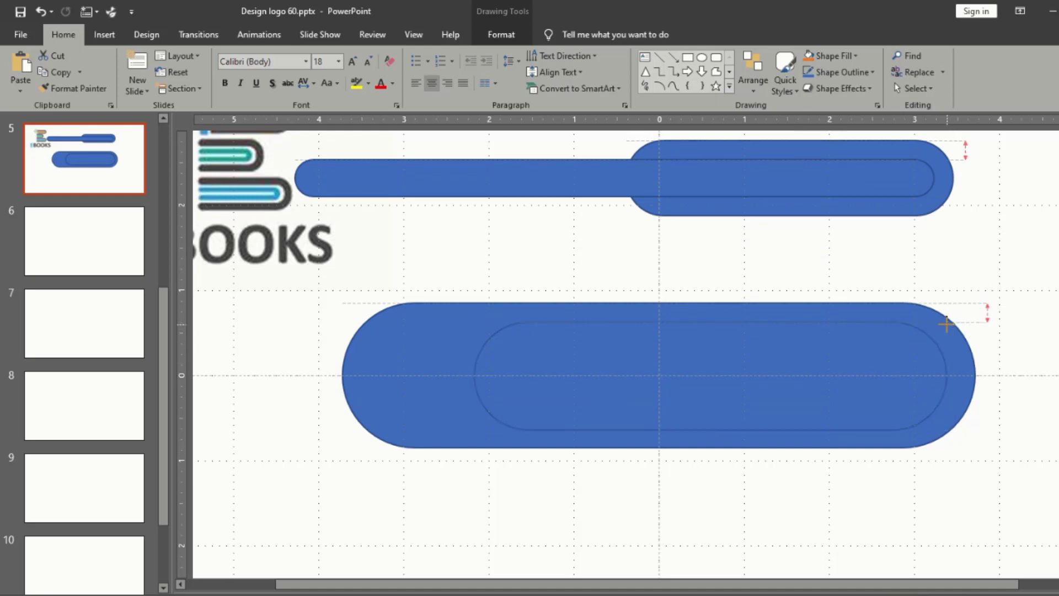
left_click_drag(888, 367, 904, 366)
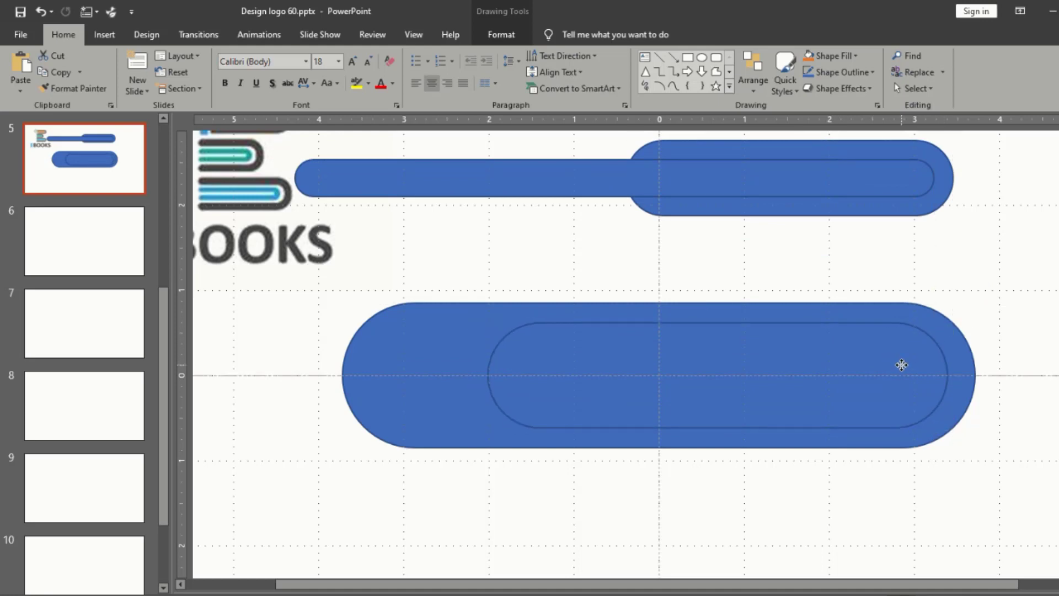
left_click_drag(902, 365, 894, 357)
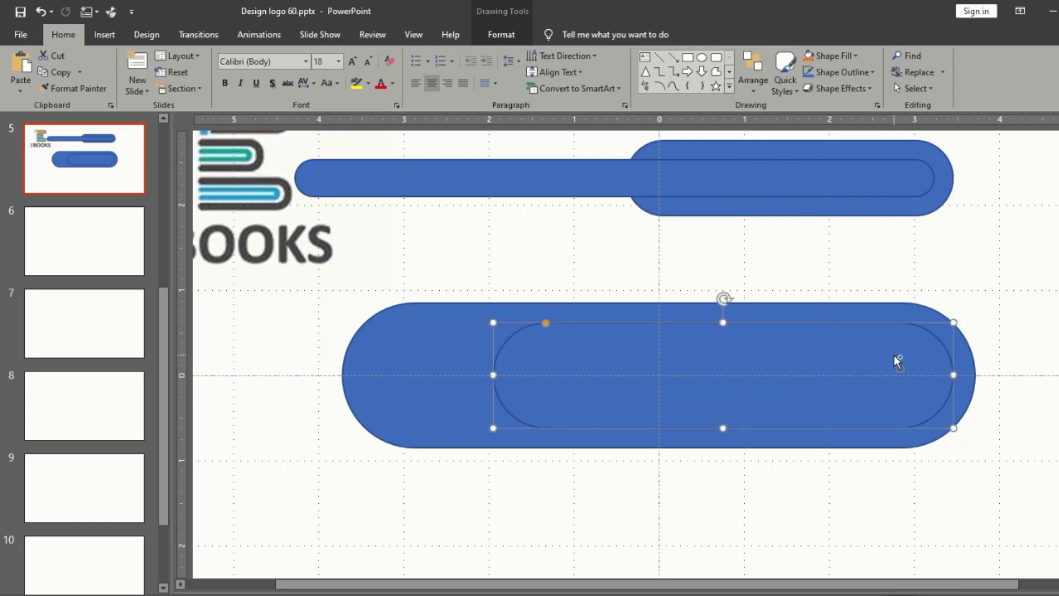
key("ctrl+z")
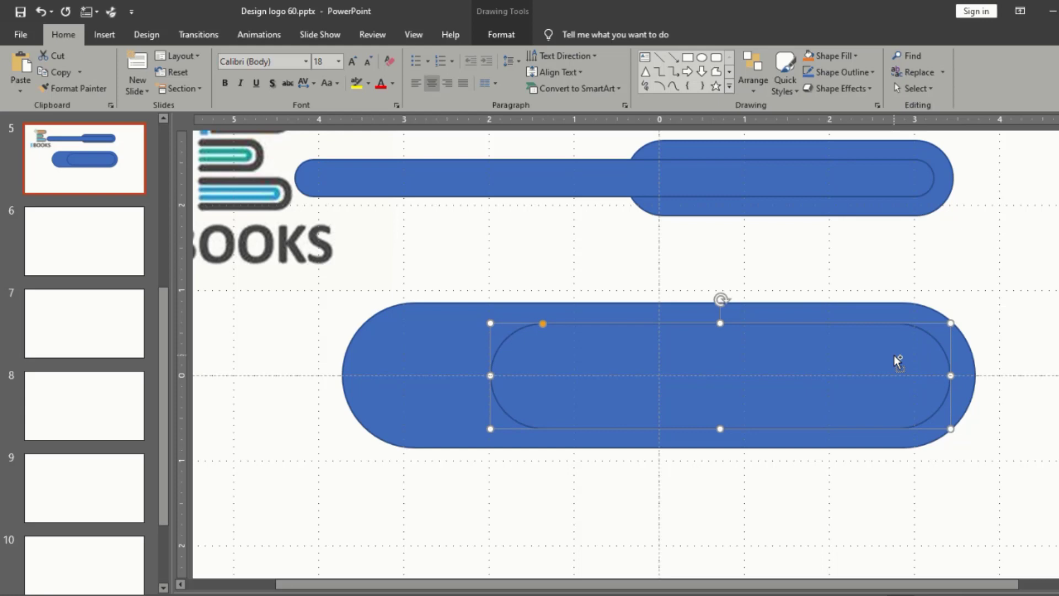
Move the short upper-right pill inside the big pill and shorten it from the top
scroll(894, 354, "up", 3)
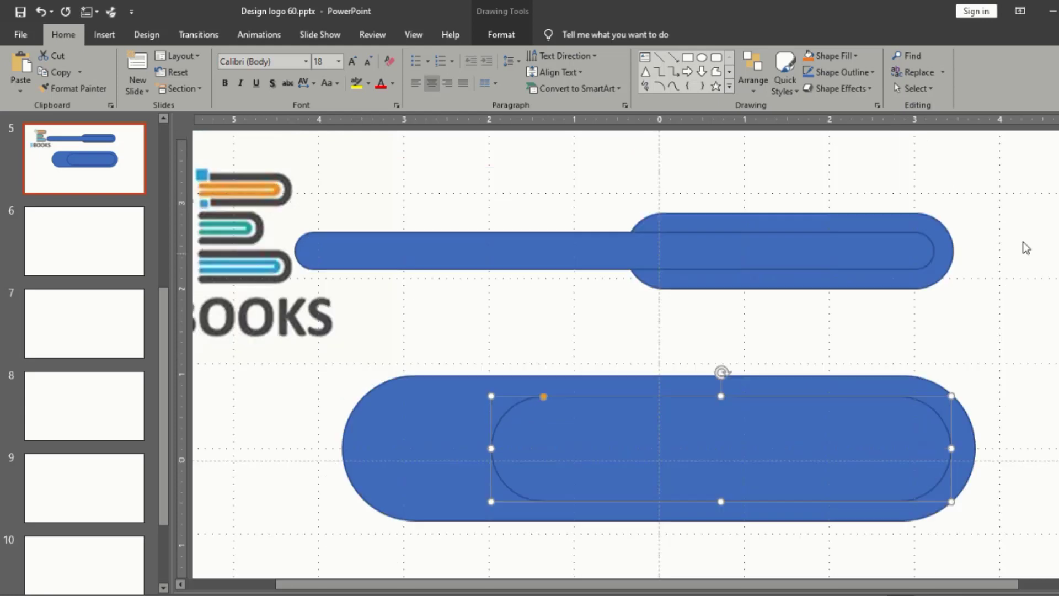
left_click(933, 279)
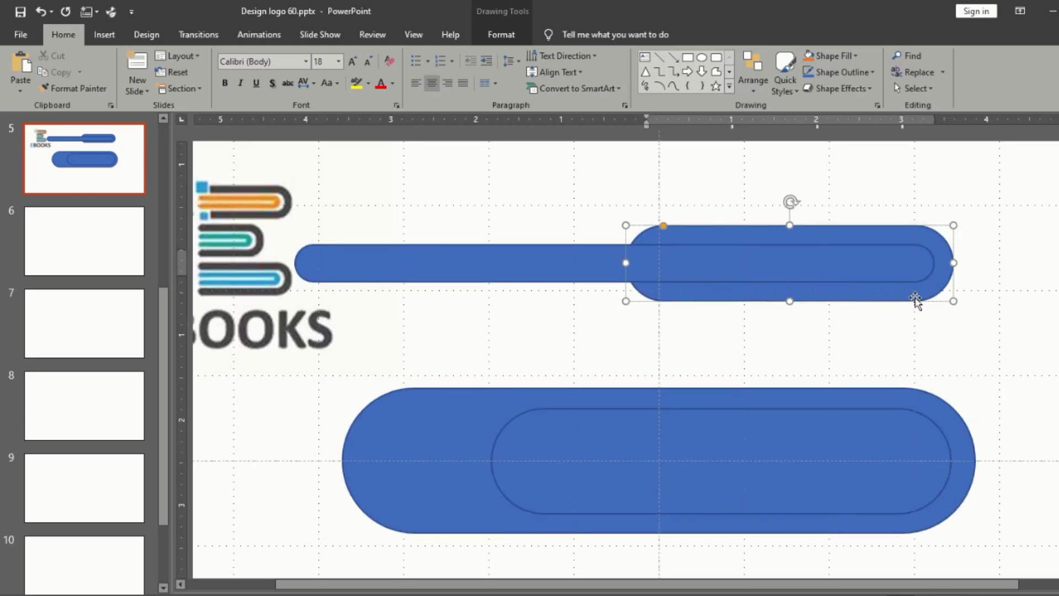
left_click_drag(914, 297, 887, 492)
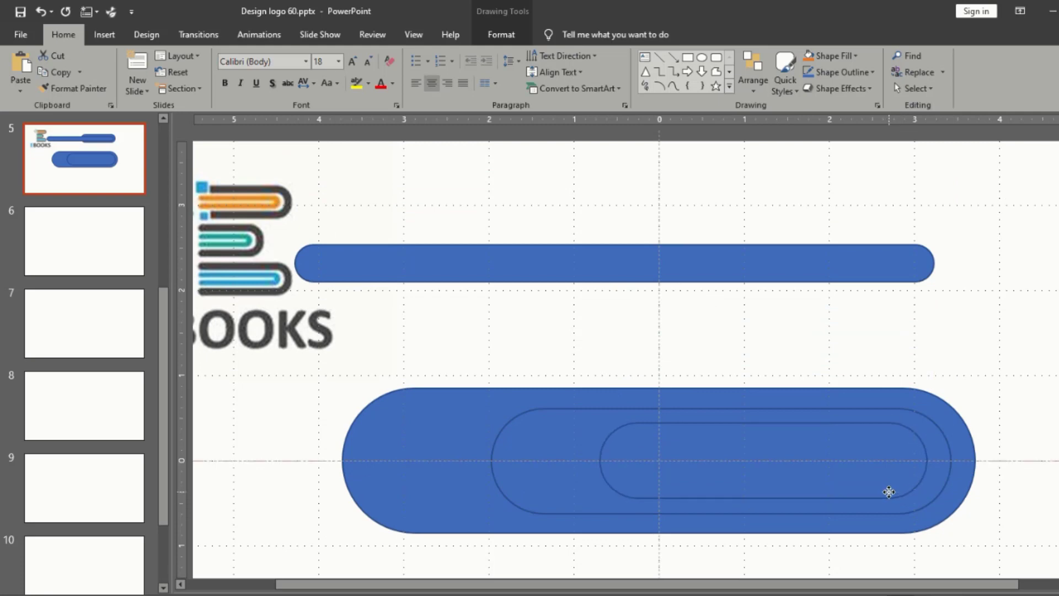
left_click(886, 472)
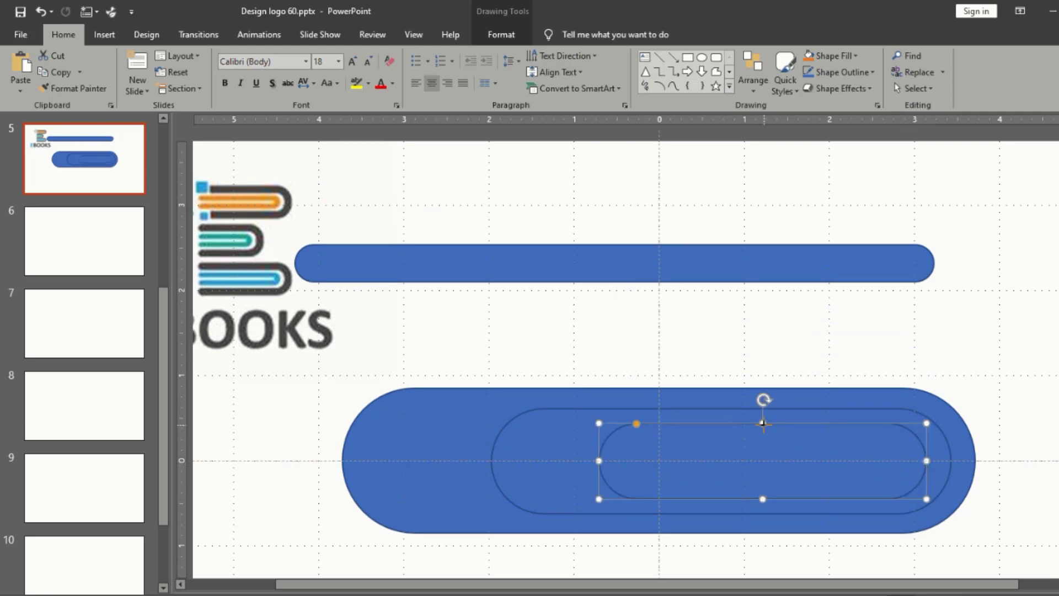
left_click_drag(763, 424, 772, 438)
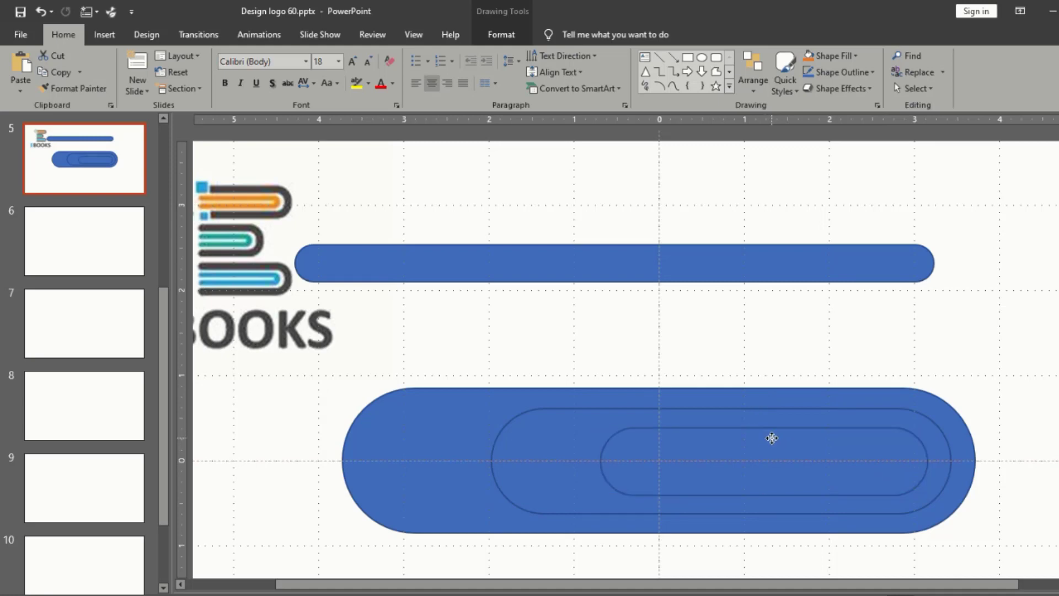
Thin the long upper pill into a bar along the centre line
left_click(804, 265)
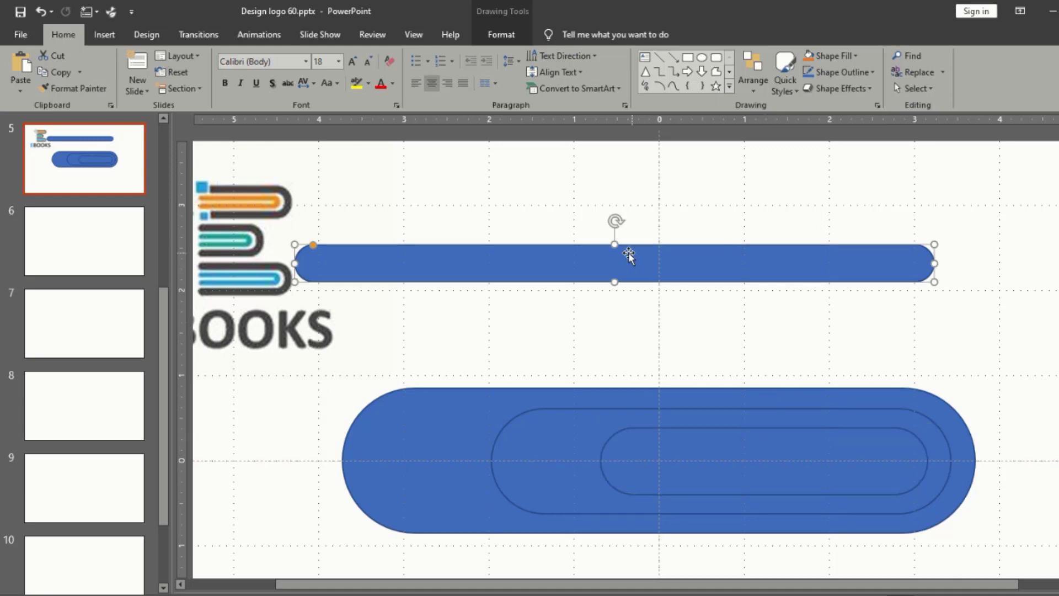
left_click_drag(615, 245, 629, 464)
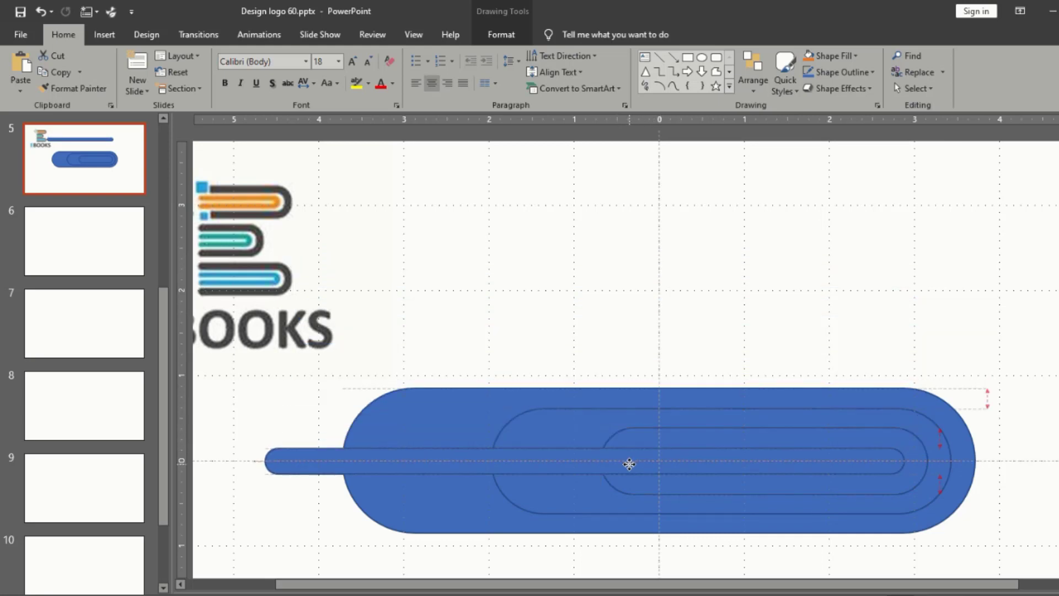
left_click(773, 313)
scroll(778, 309, "down", 3)
scroll(834, 413, "up", 1)
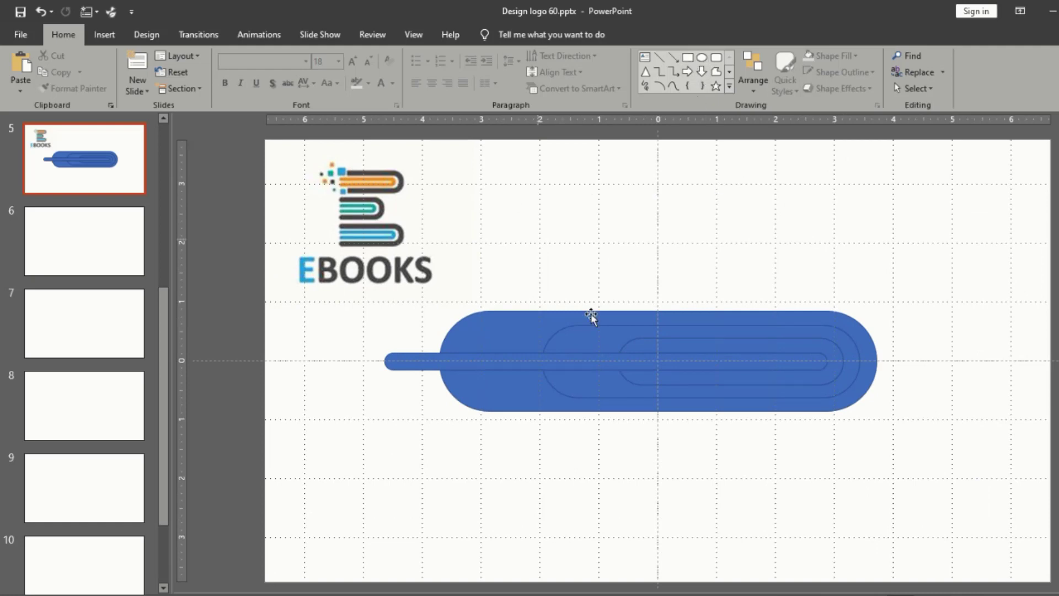
Select all the nested pills and the bar together
left_click(645, 379)
left_click(409, 361, "shift")
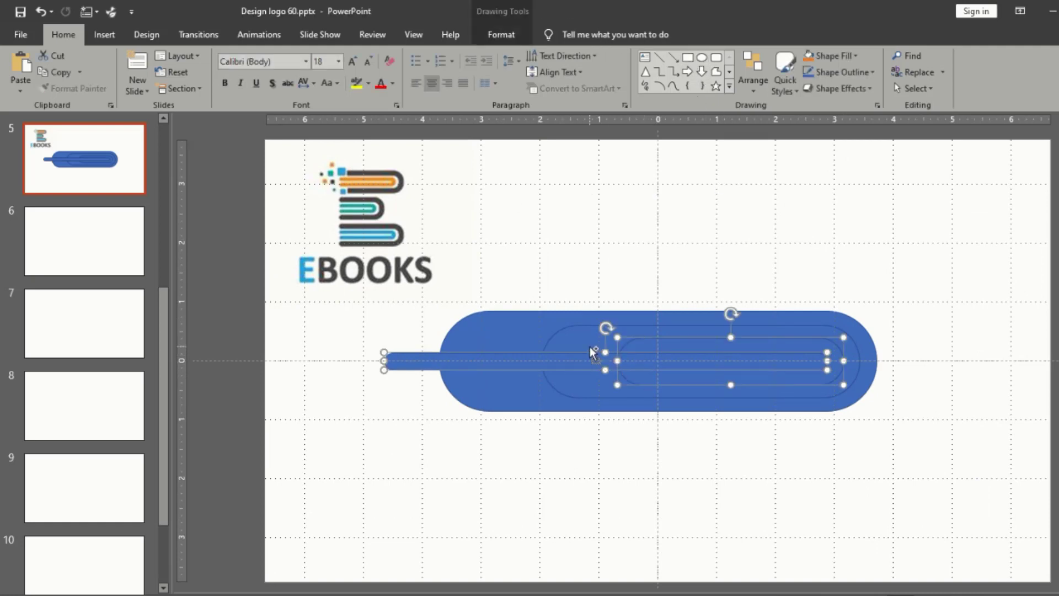
left_click(552, 342, "shift")
left_click(512, 329, "shift")
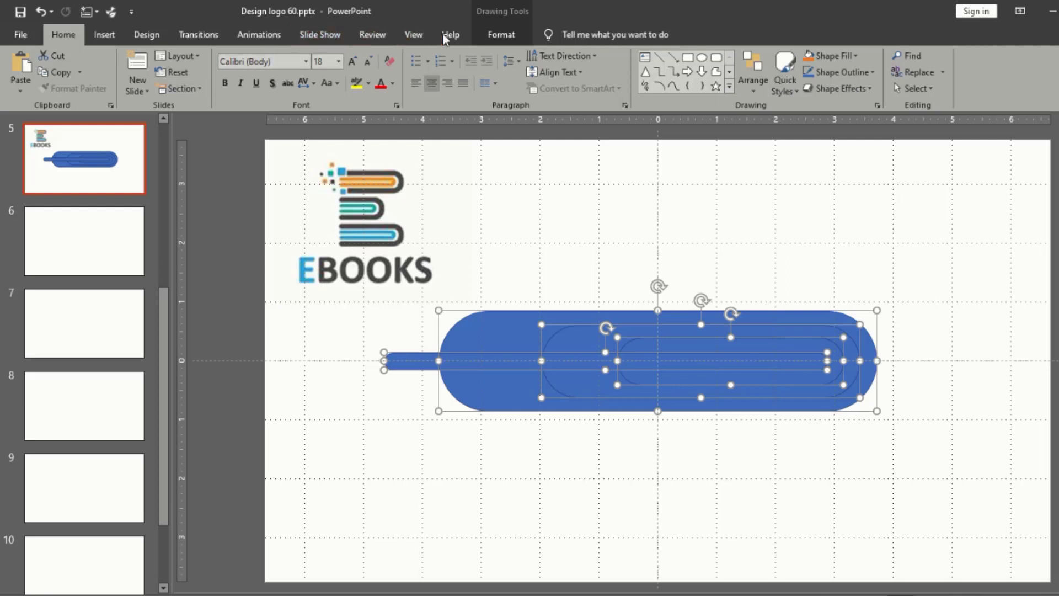
Split the overlapping pills and bar with Merge Shapes > Fragment
left_click(500, 35)
left_click(170, 86)
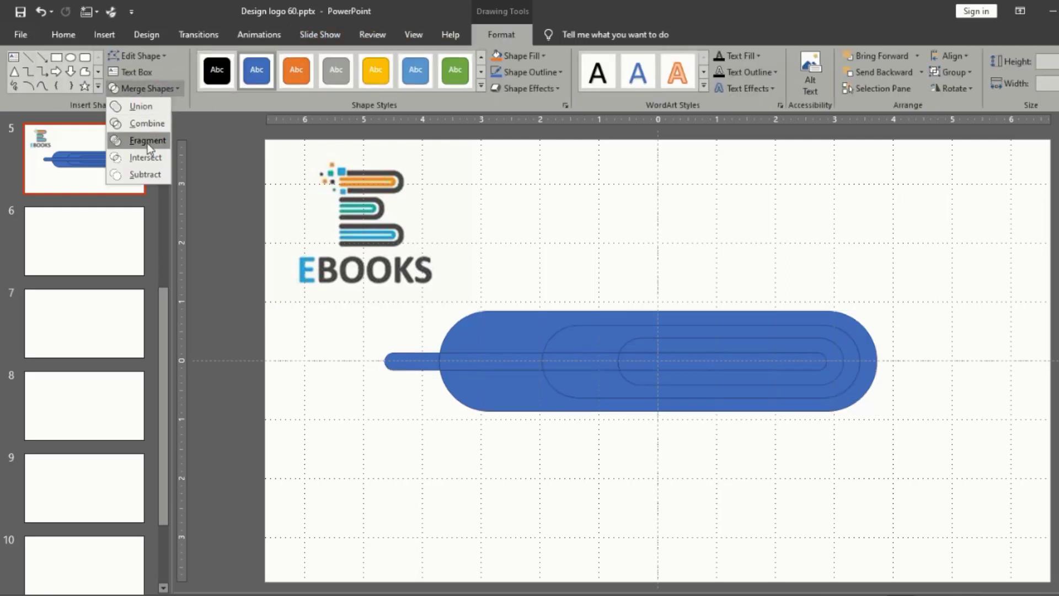
left_click(141, 137)
left_click(619, 247)
Delete the four centre-line fragments to open a white slot through the band
left_click(409, 362)
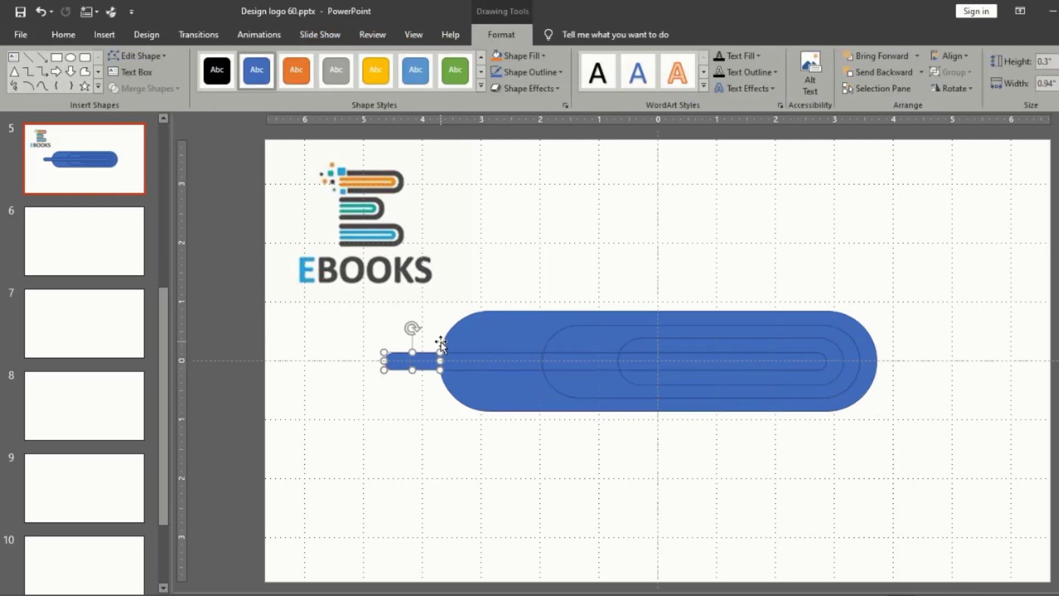
key("Delete")
left_click(474, 360)
key("Delete")
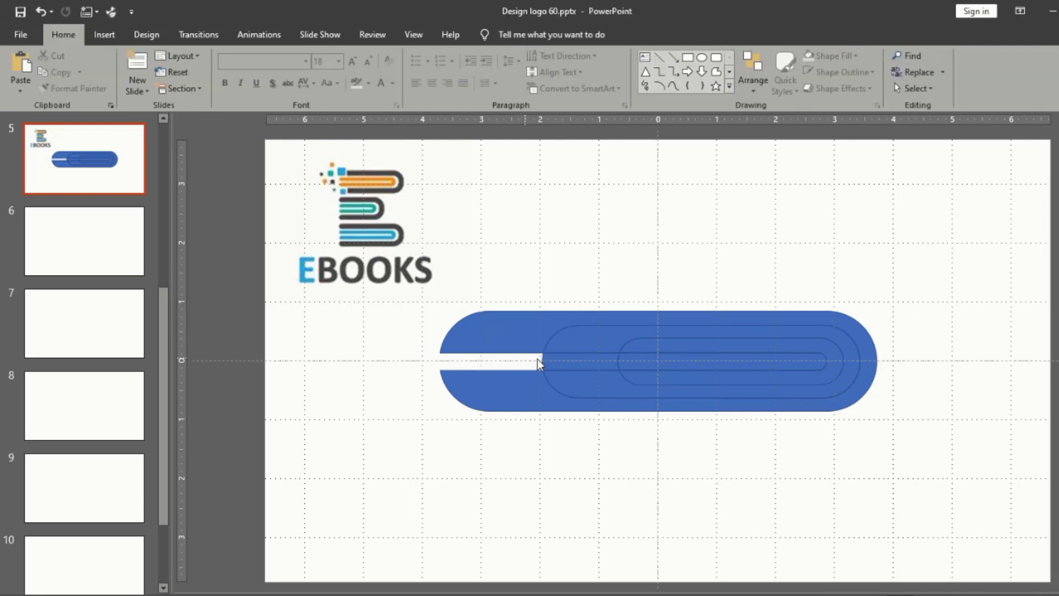
left_click(571, 361)
key("Delete")
left_click(629, 362)
key("Delete")
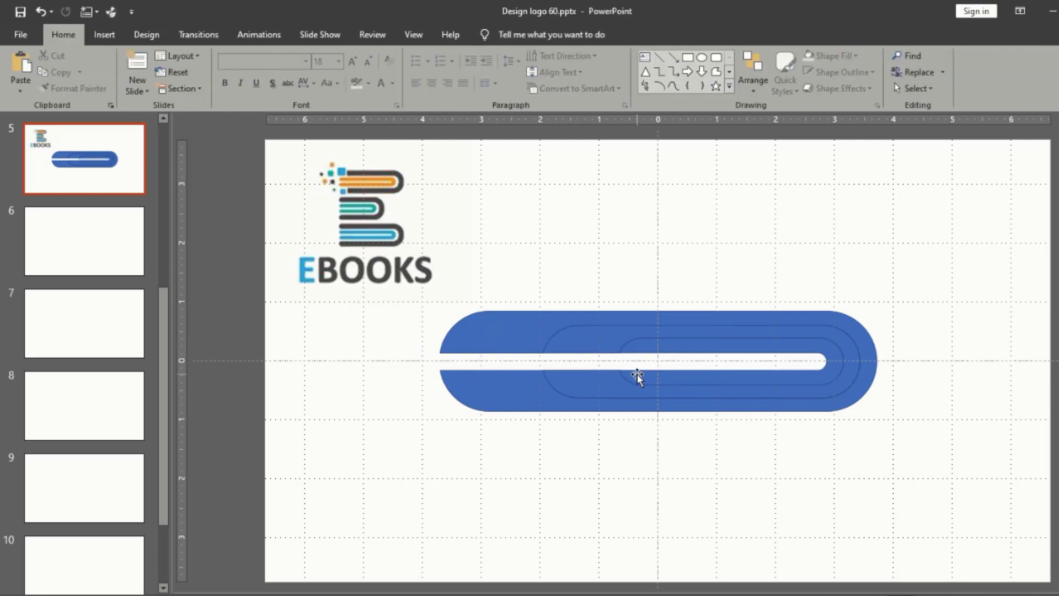
Inspect the finished paperclip shape and pick the Rectangle shape
left_click(595, 383)
left_click(772, 485)
left_click(766, 349)
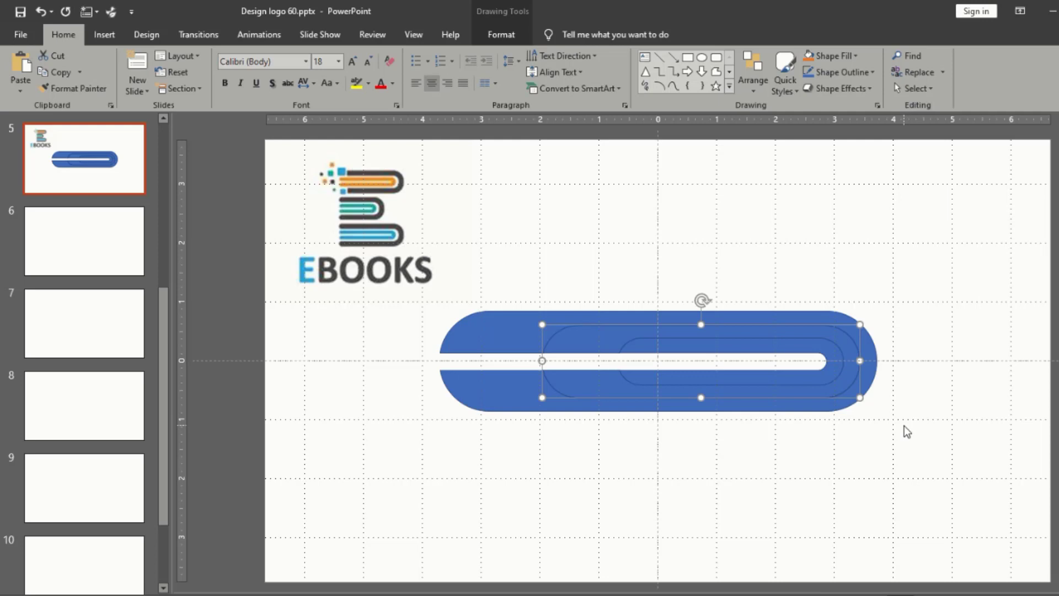
left_click(844, 353)
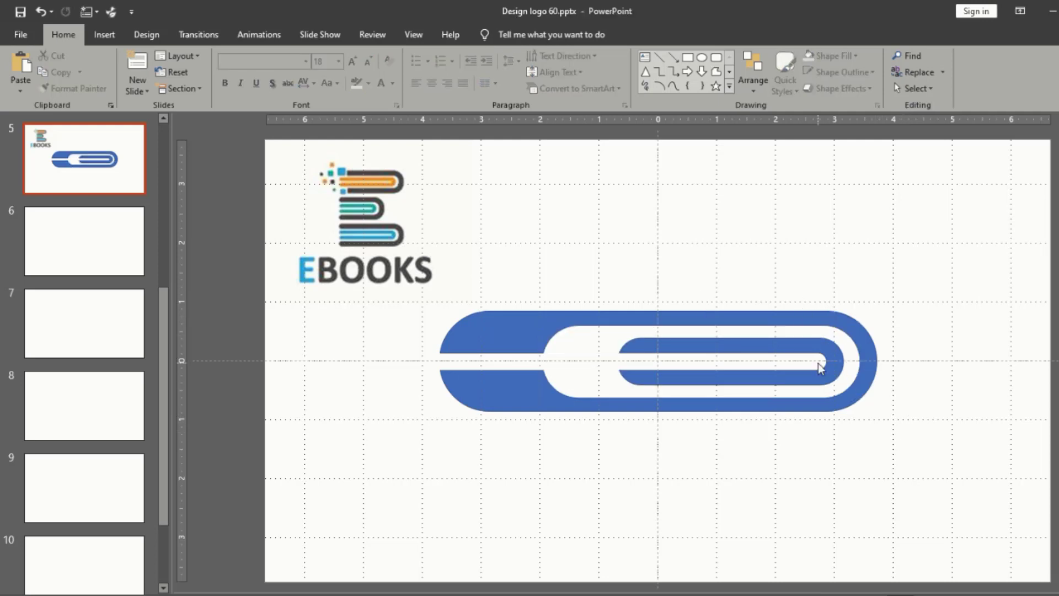
left_click(840, 323)
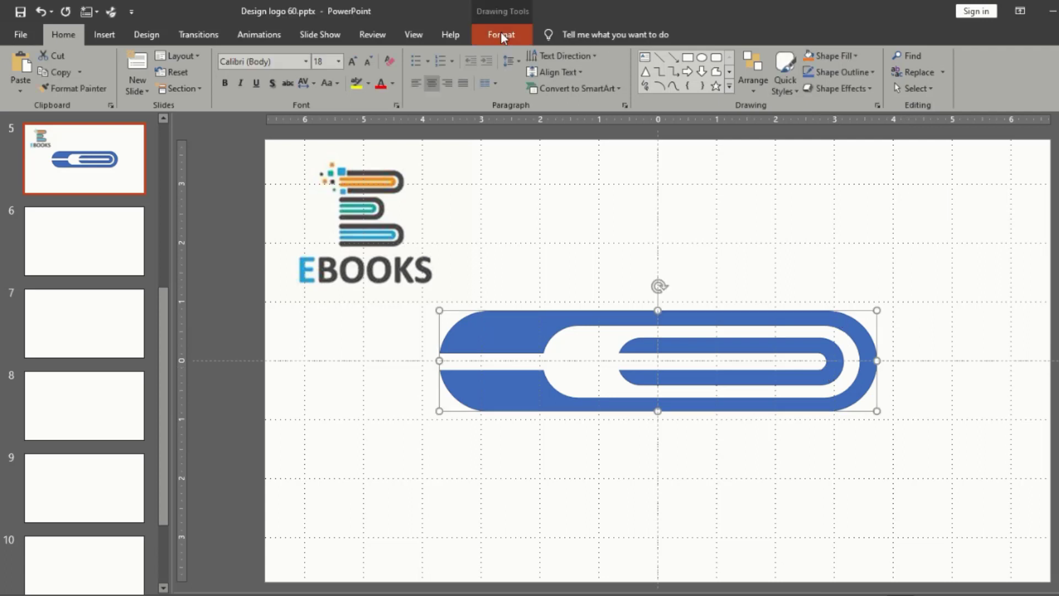
left_click(489, 37)
left_click(651, 206)
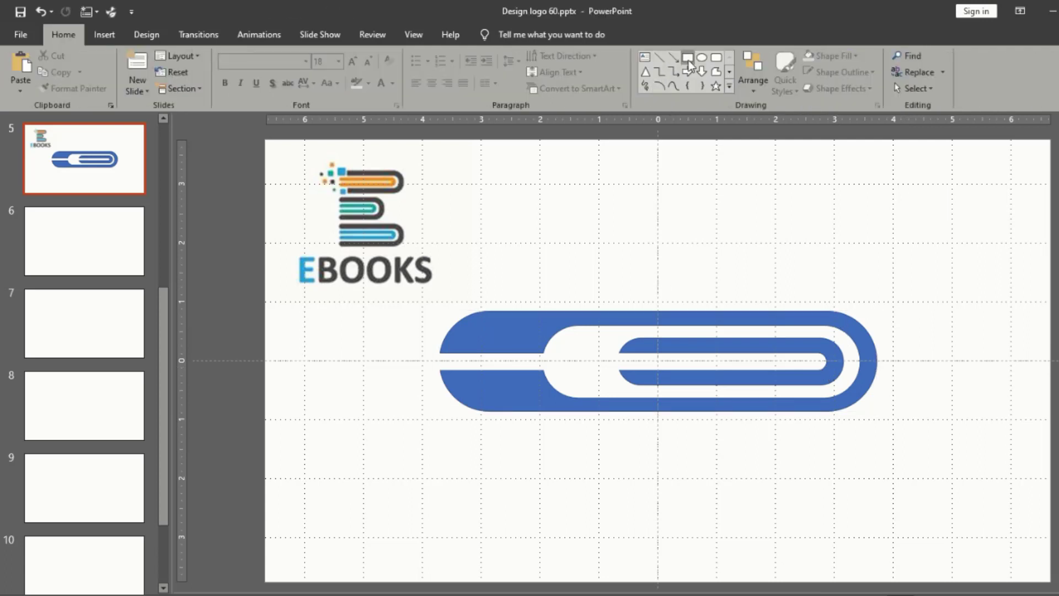
Draw a large rectangle over the paperclip's left side and line it up
left_click_drag(420, 222, 713, 540)
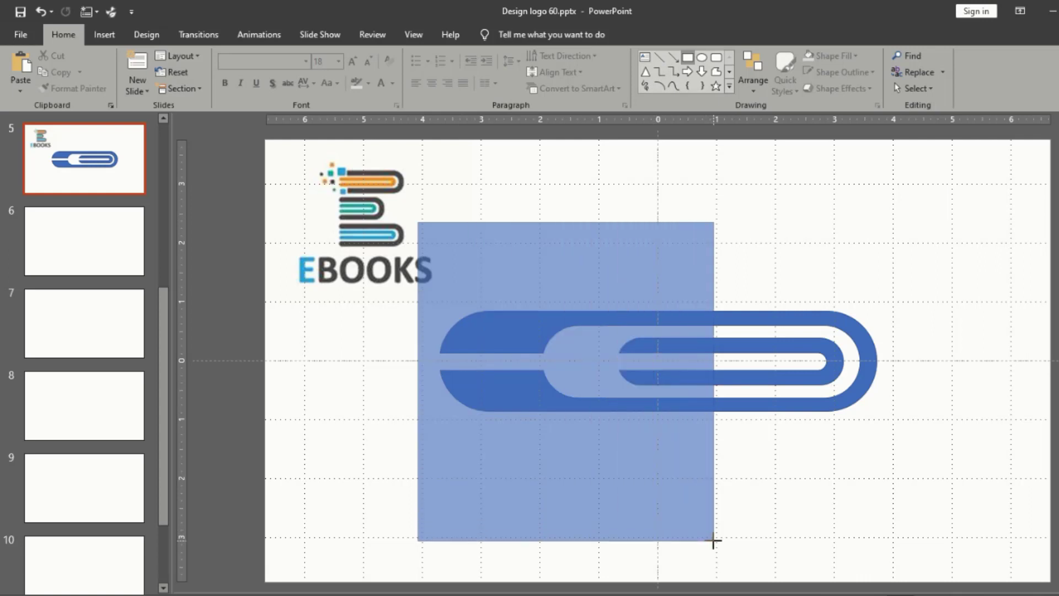
left_click_drag(713, 540, 717, 544)
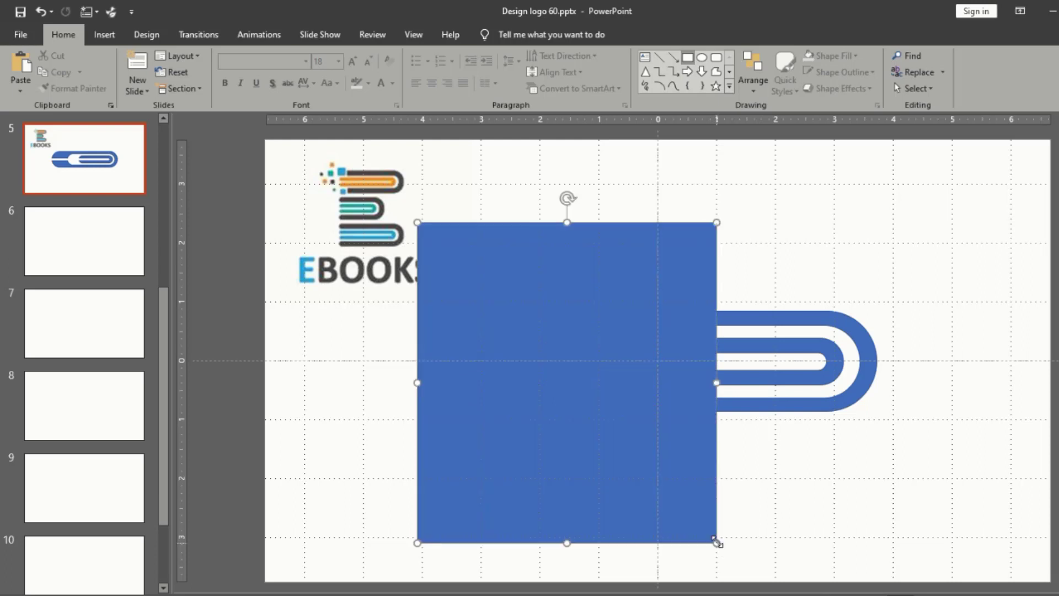
left_click(786, 389)
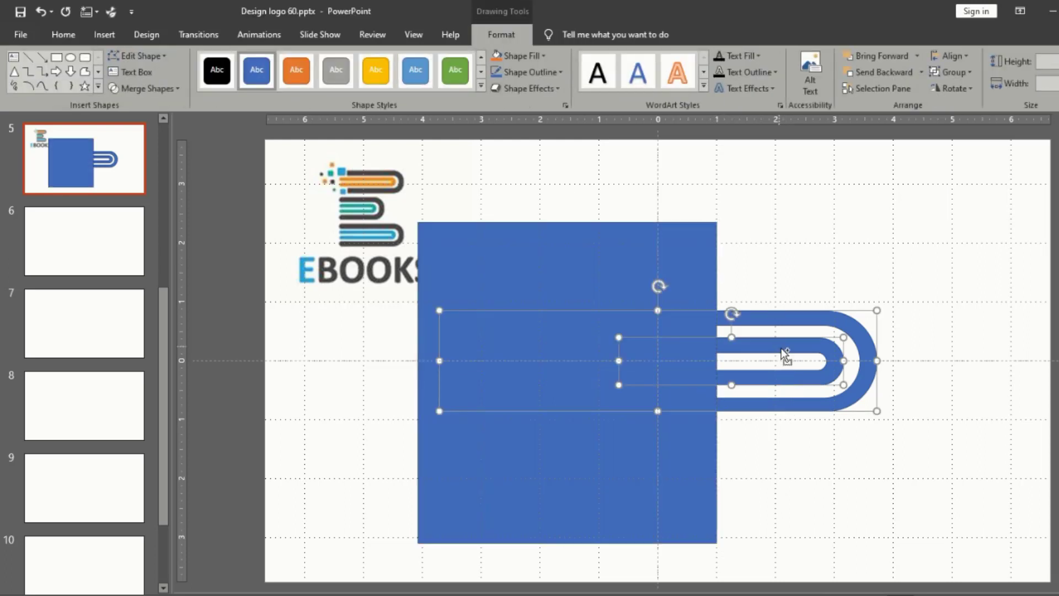
left_click(823, 478)
left_click_drag(697, 471, 720, 472)
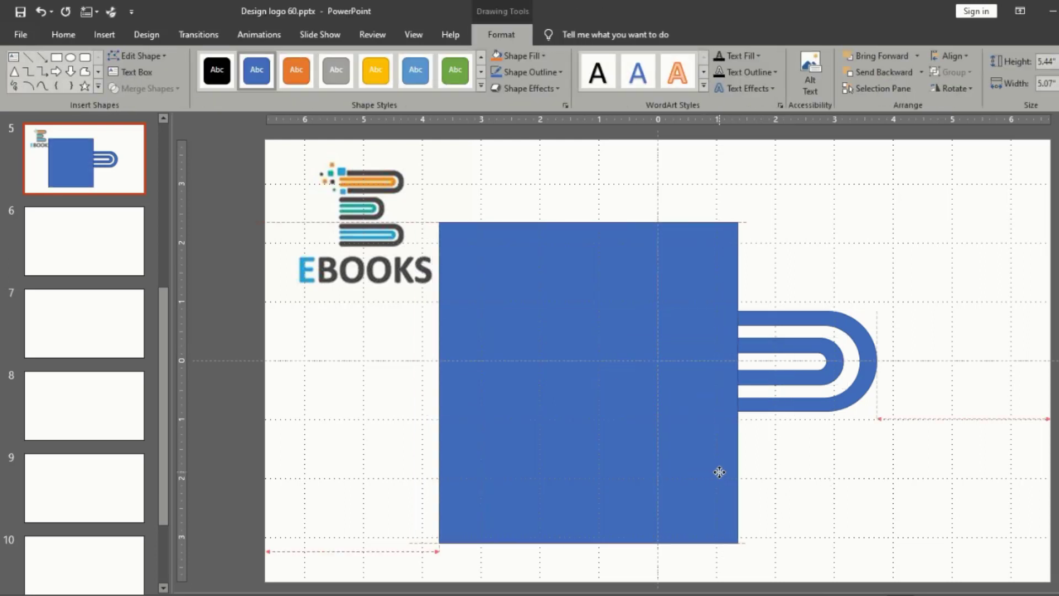
mouse_move(717, 422)
left_mouse_down()
mouse_move(689, 453)
mouse_move(684, 432)
left_mouse_up()
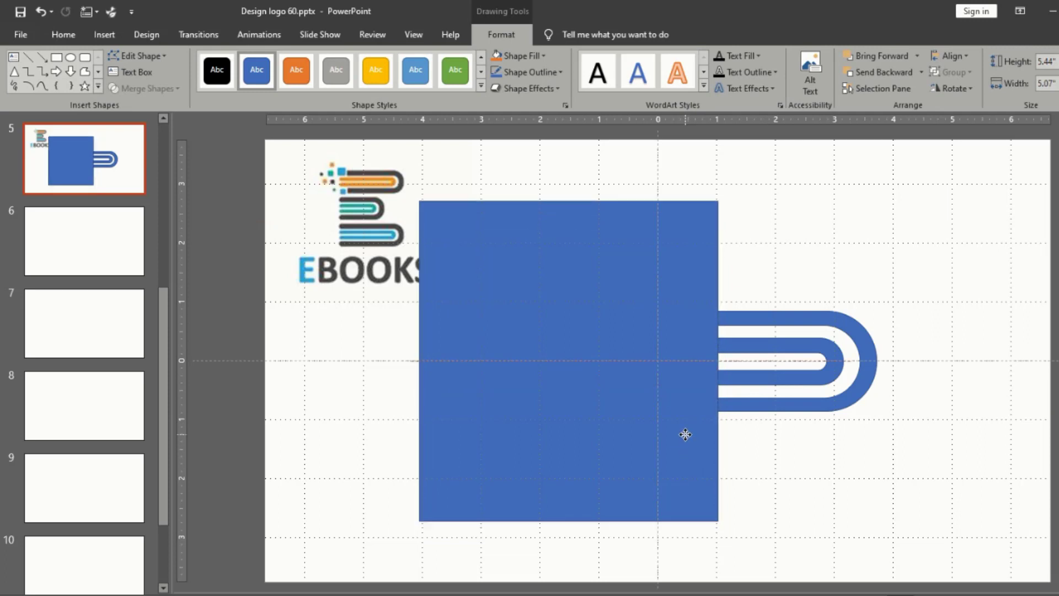
Select the arcs for merging, then delete the rectangle to inspect the remaining arc
left_click(746, 411)
left_click(744, 380, "shift")
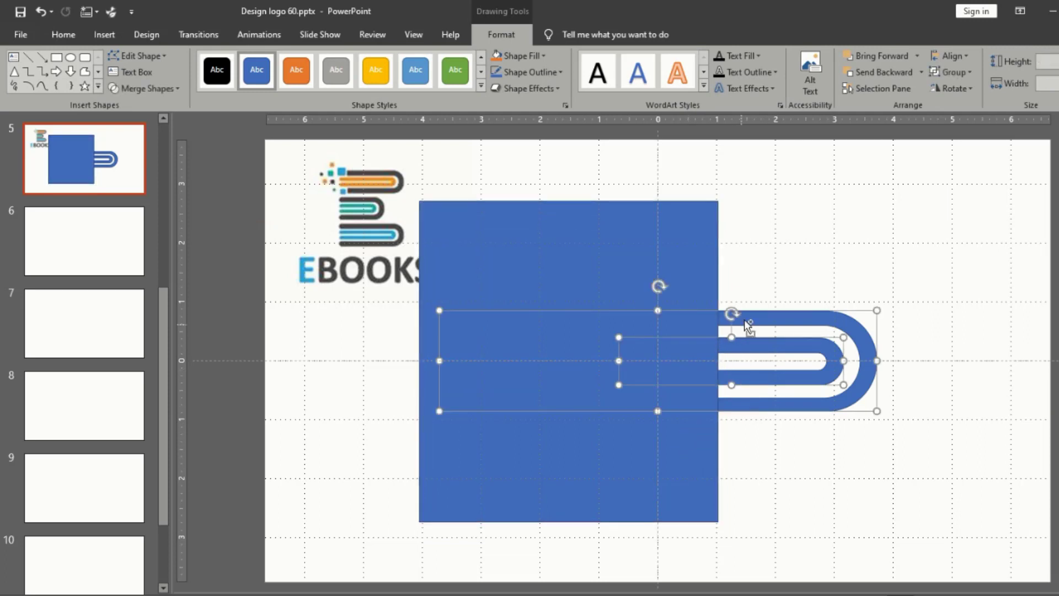
left_click(163, 93)
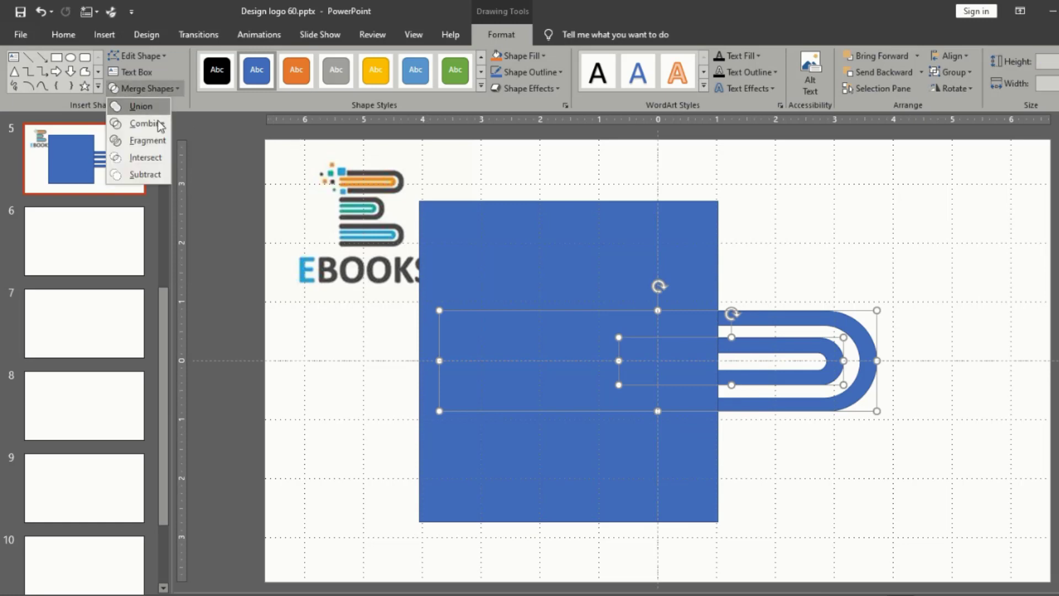
left_click(710, 253)
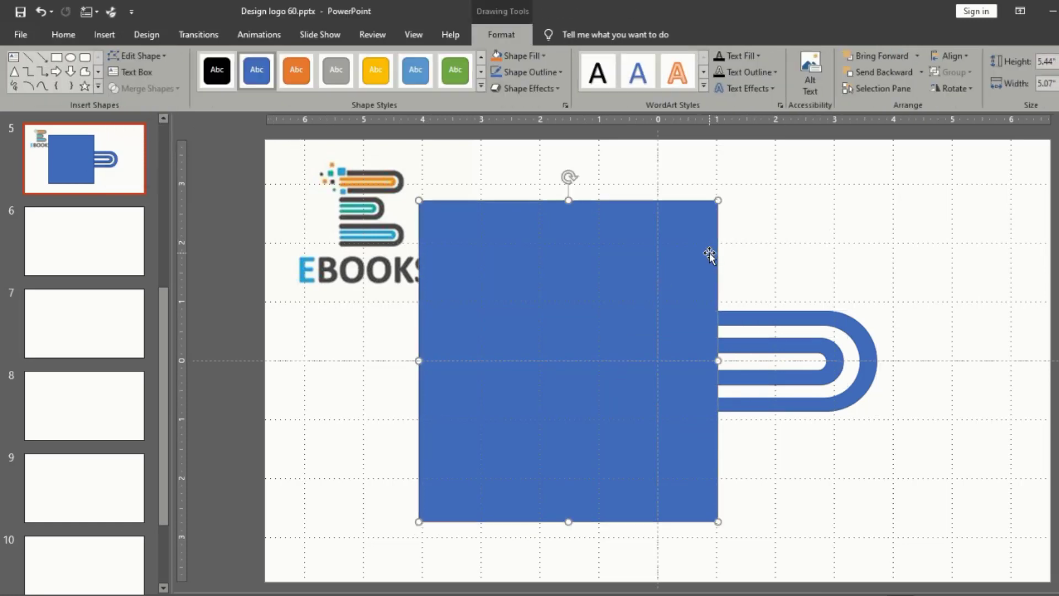
key("Delete")
left_click(693, 314)
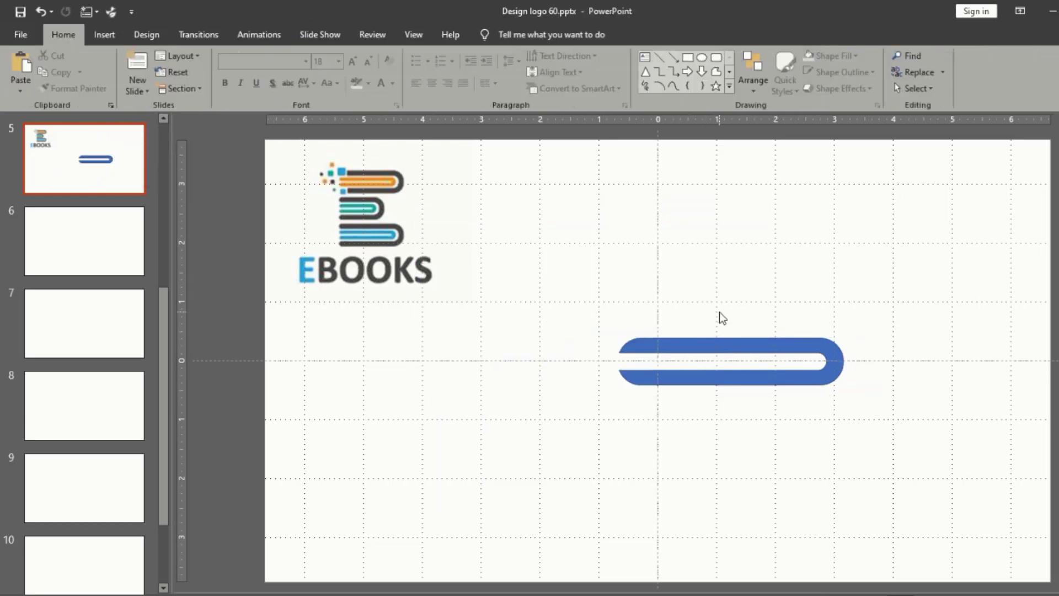
Restore the rectangle and fragment it together with both arcs
key("ctrl+z")
key("ctrl+z")
left_click(734, 318, "shift")
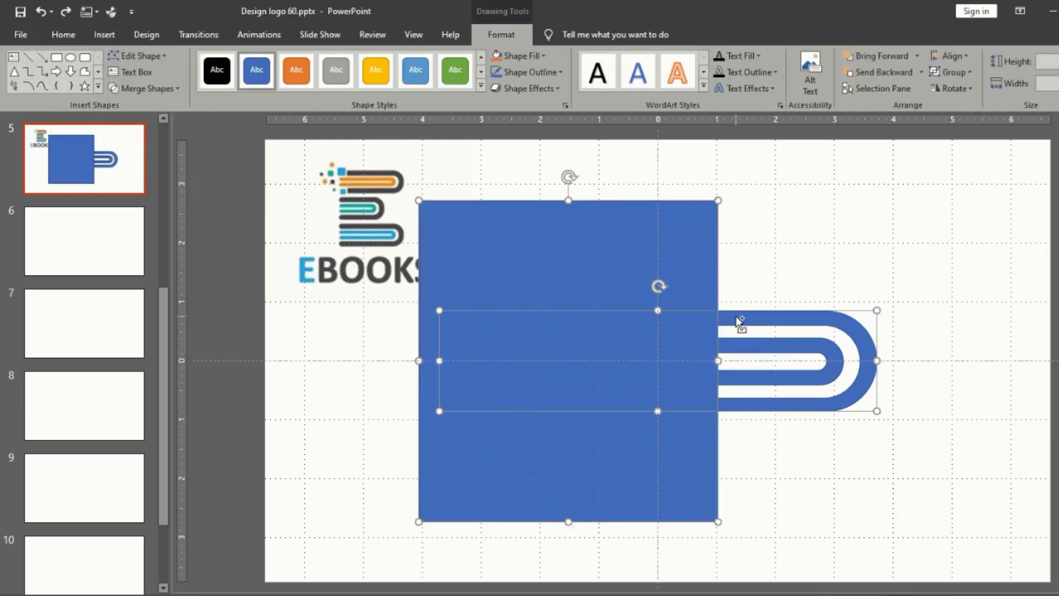
left_click(747, 348, "shift")
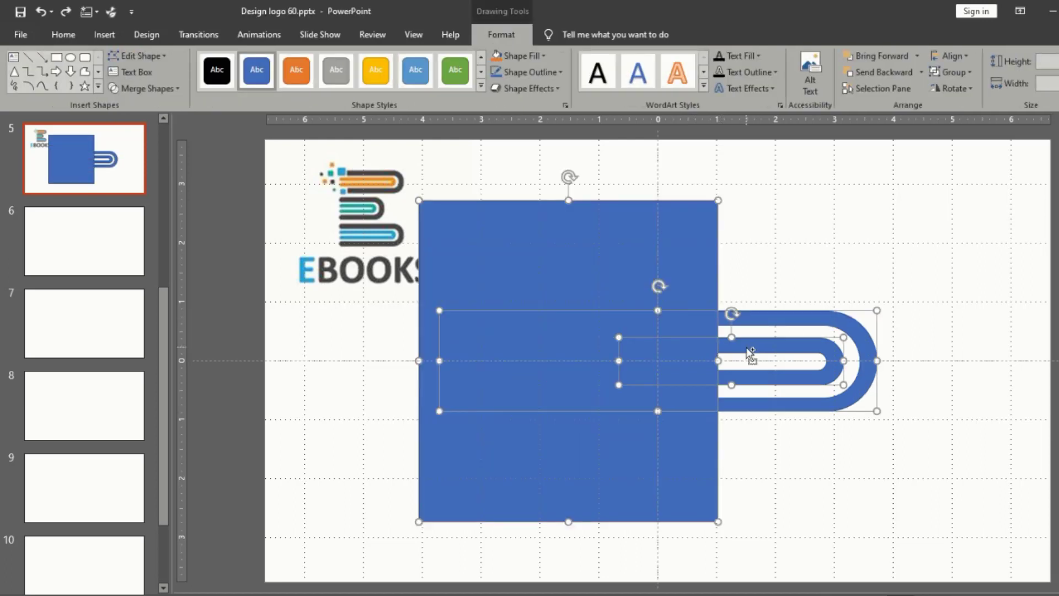
left_click(163, 91)
left_click(157, 135)
Delete the rectangle, top band, bottom band and both inner tongue fragments
left_click(803, 257)
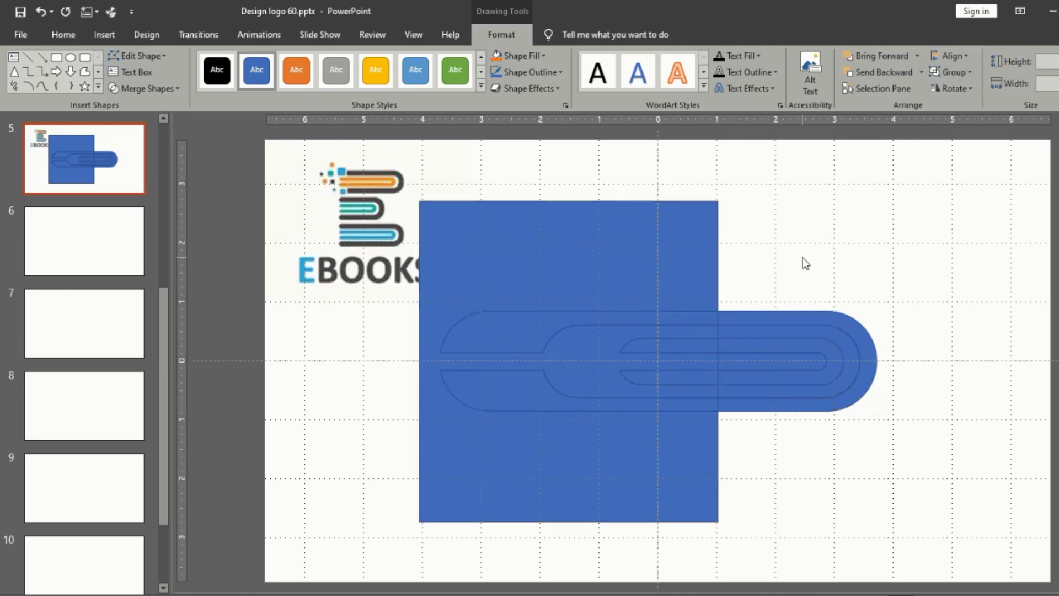
left_click(683, 257)
key("Delete")
left_click(702, 320)
key("Delete")
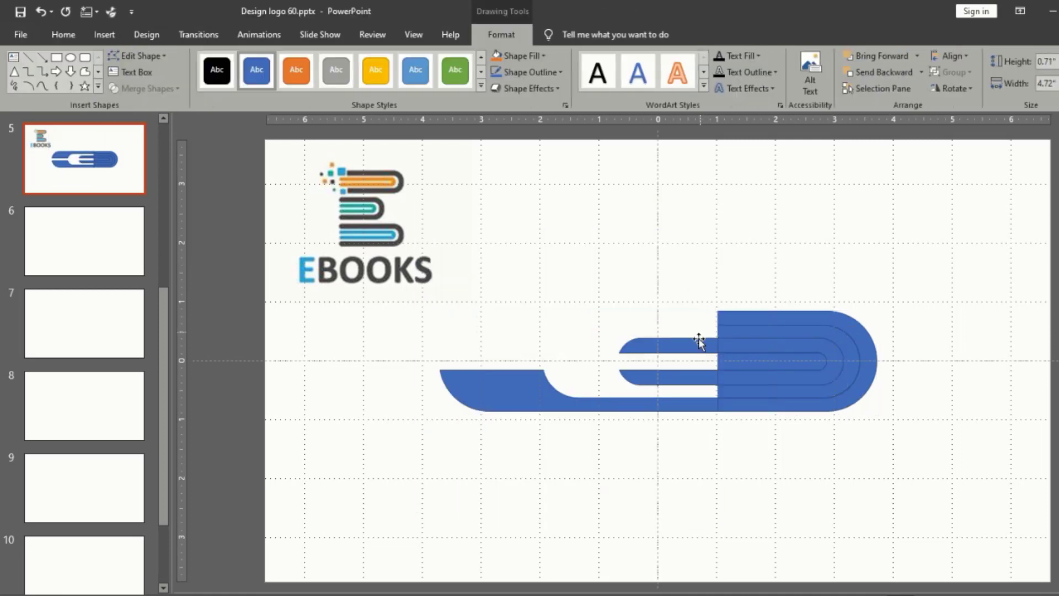
left_click(697, 343)
key("Delete")
left_click(692, 370)
key("Delete")
left_click(692, 398)
key("Delete")
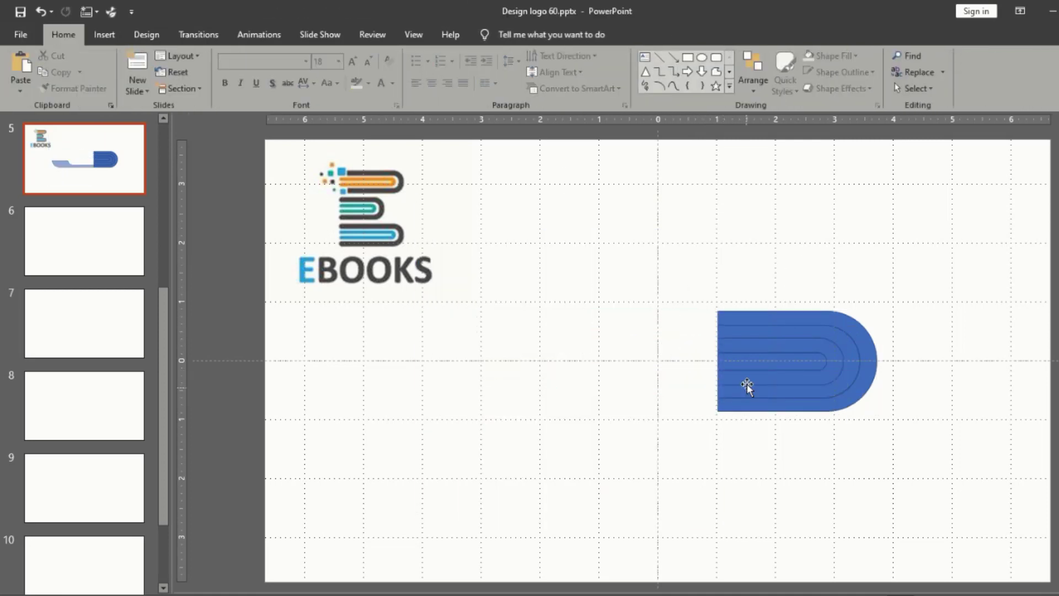
Remove an inner arc fragment to leave a white gap in the D
left_click(848, 351)
key("Delete")
left_click(804, 356)
Delete the second arc fragment and make the outer D band navy with no outline
key("Delete")
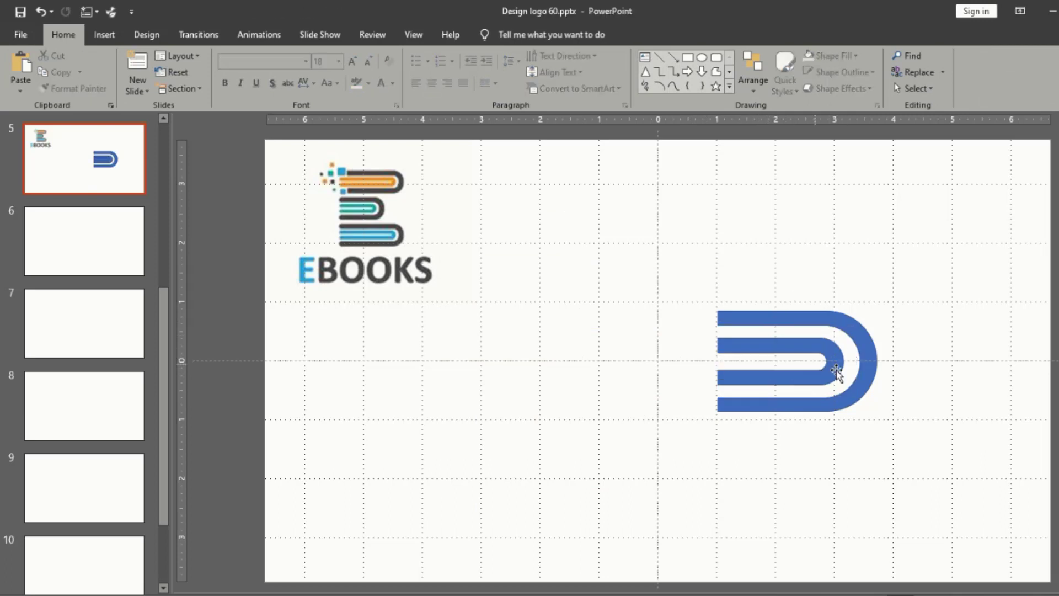
left_click(854, 339)
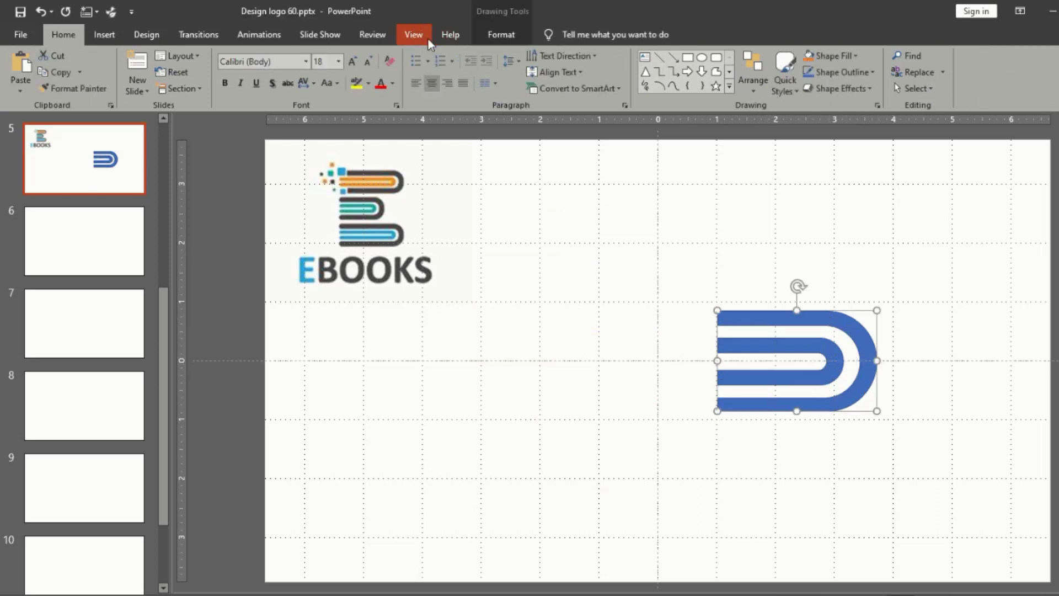
left_click(501, 34)
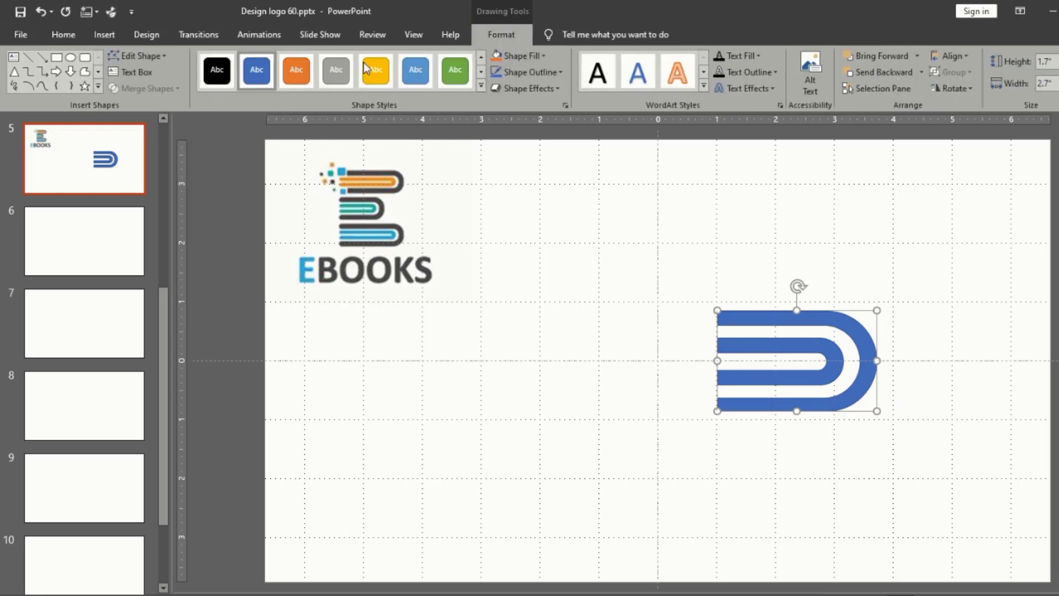
left_click(544, 56)
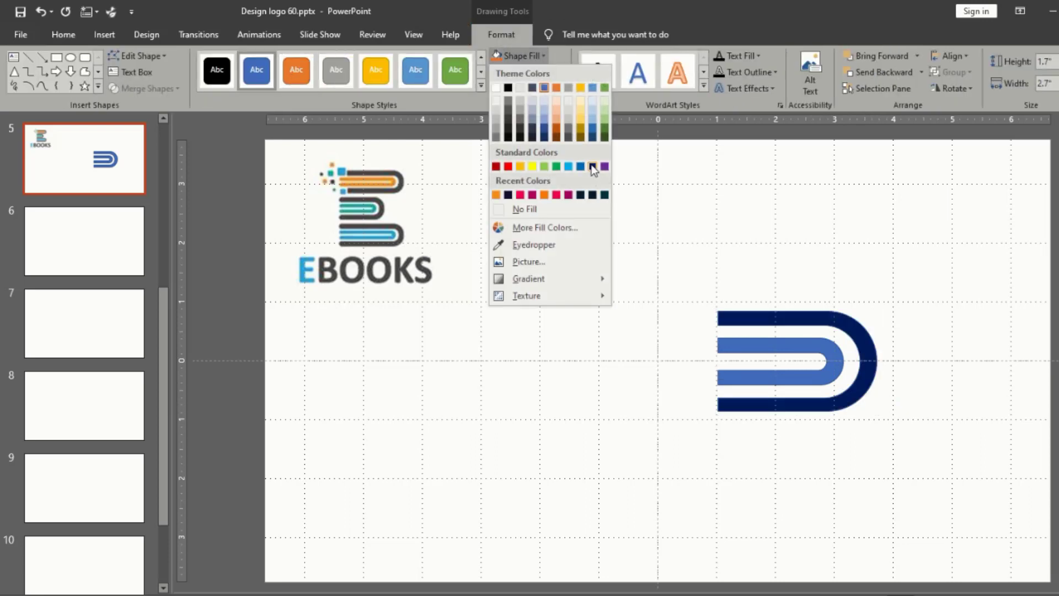
left_click(592, 167)
left_click(530, 72)
left_click(562, 73)
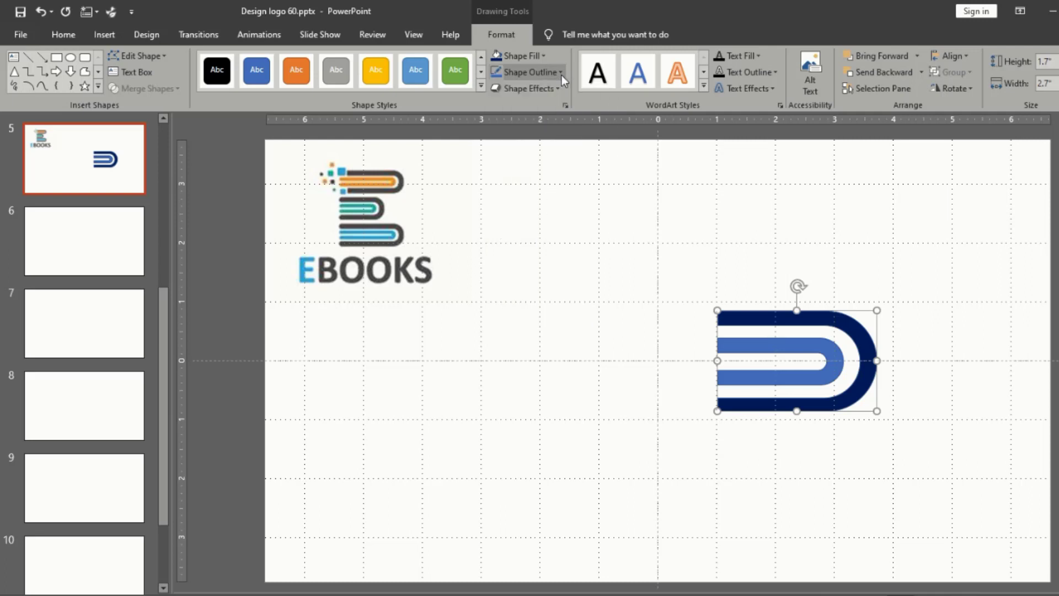
left_click(561, 74)
left_click(547, 225)
Fill the inner D brighter blue with a blue outline
left_click(782, 348)
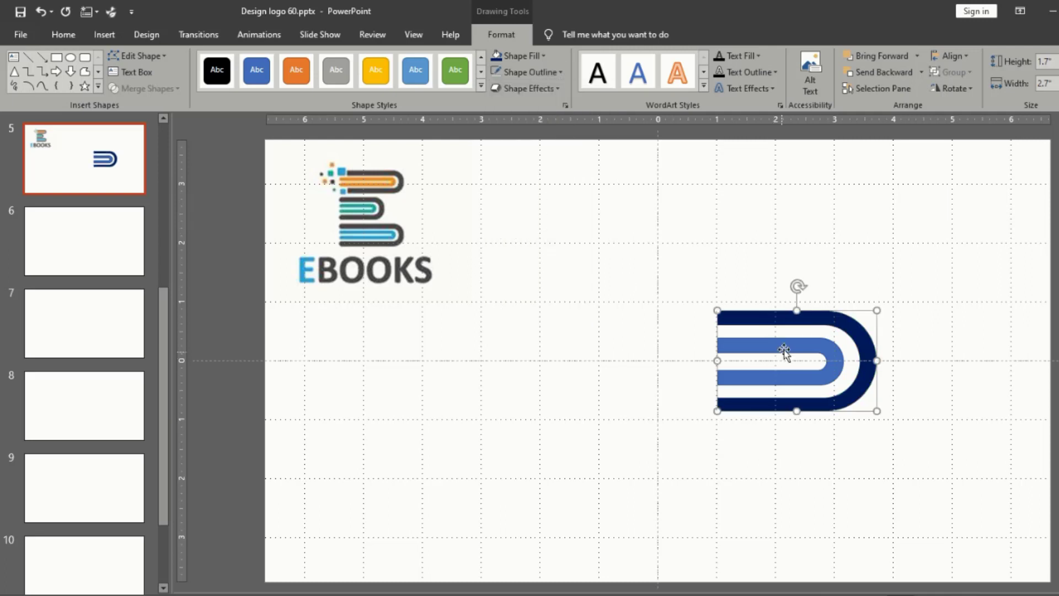
left_click(545, 56)
left_click(577, 168)
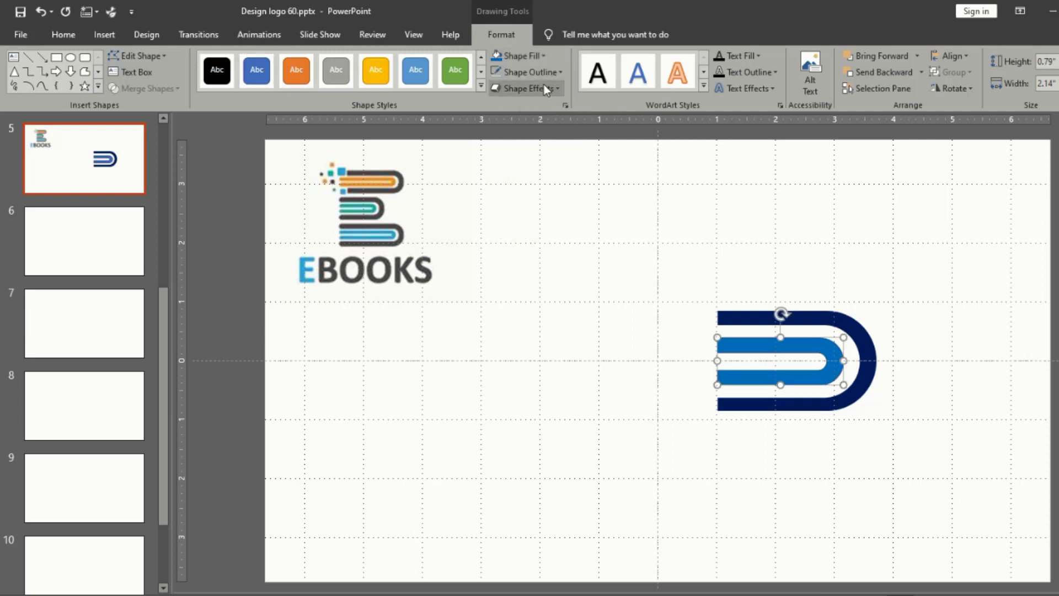
left_click(560, 72)
left_click(579, 184)
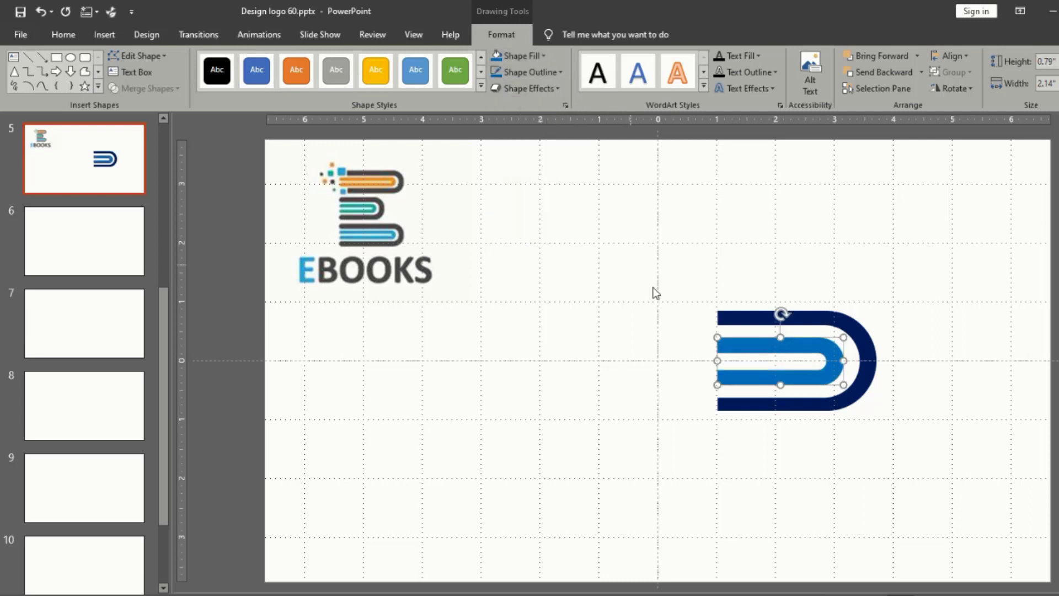
Marquee-select both parts of the D logo
left_click(710, 295)
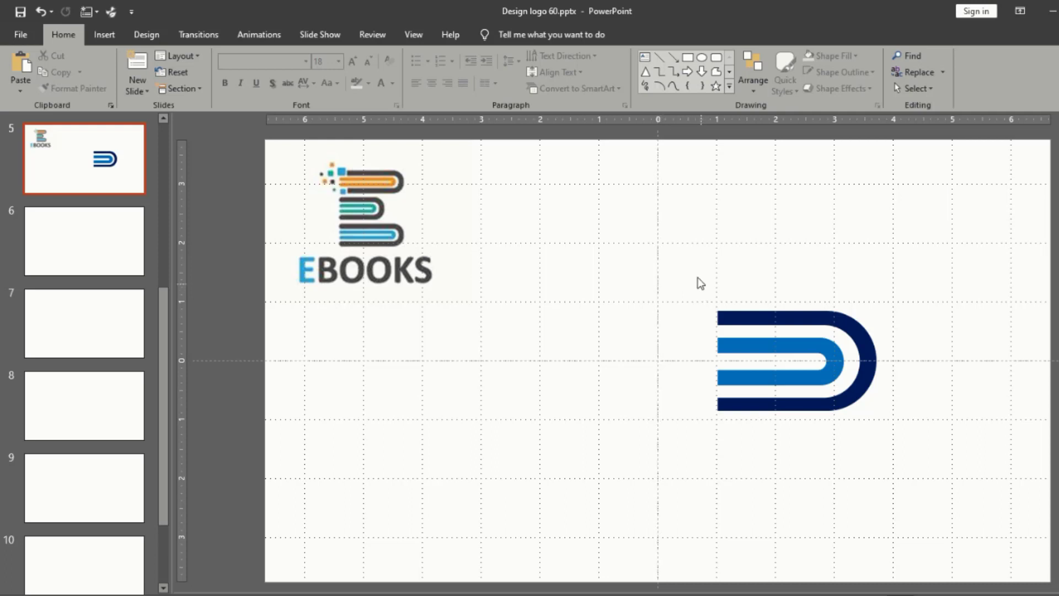
left_click_drag(691, 268, 944, 467)
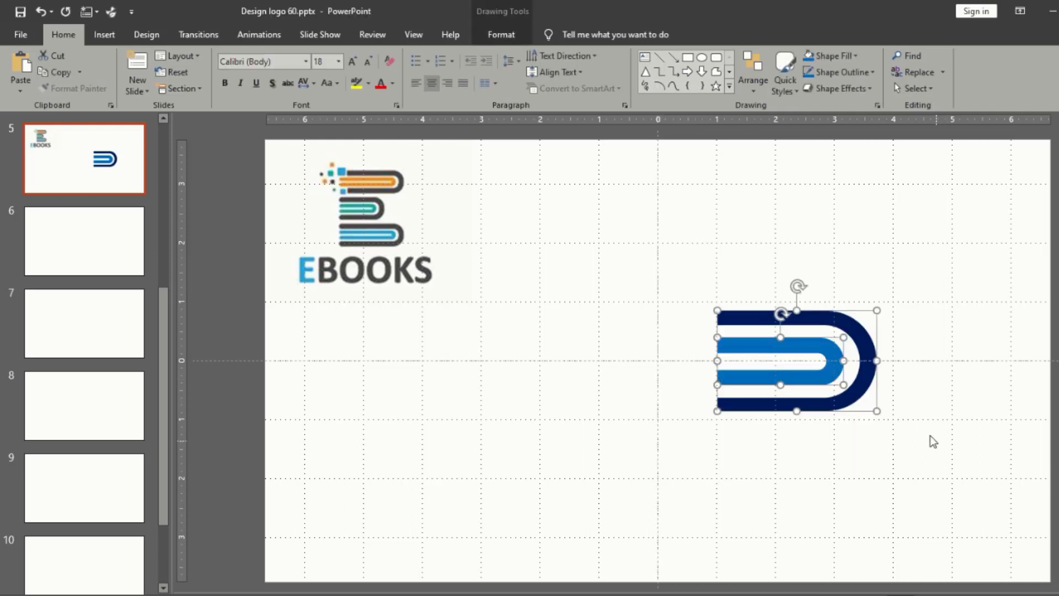
key("ctrl+f")
left_click(679, 270)
Group the D, shift it left, and stack a copy directly above to form a B
key("ctrl+g")
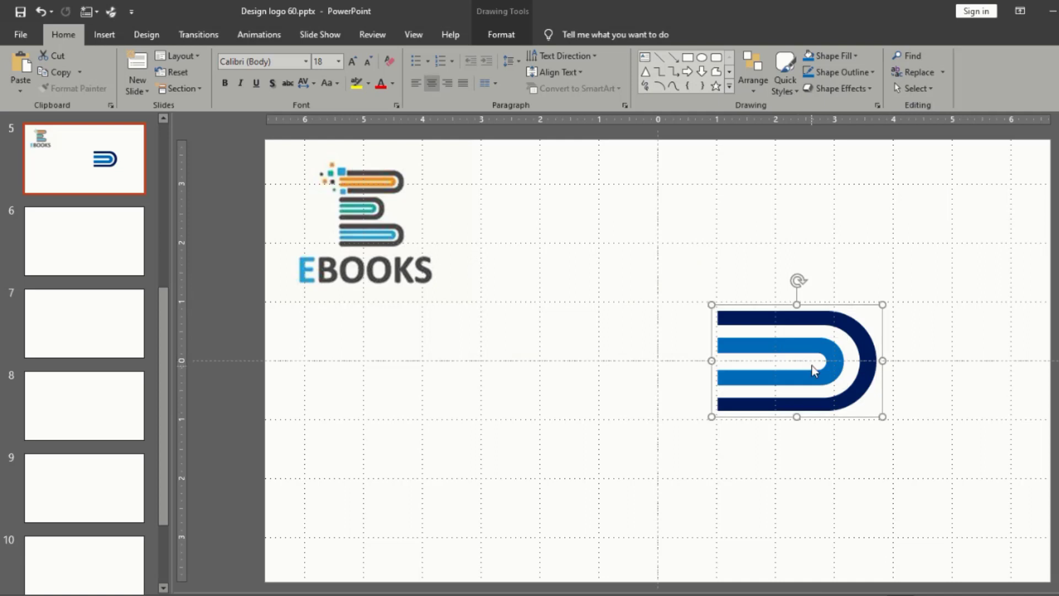
left_click_drag(851, 330, 796, 336)
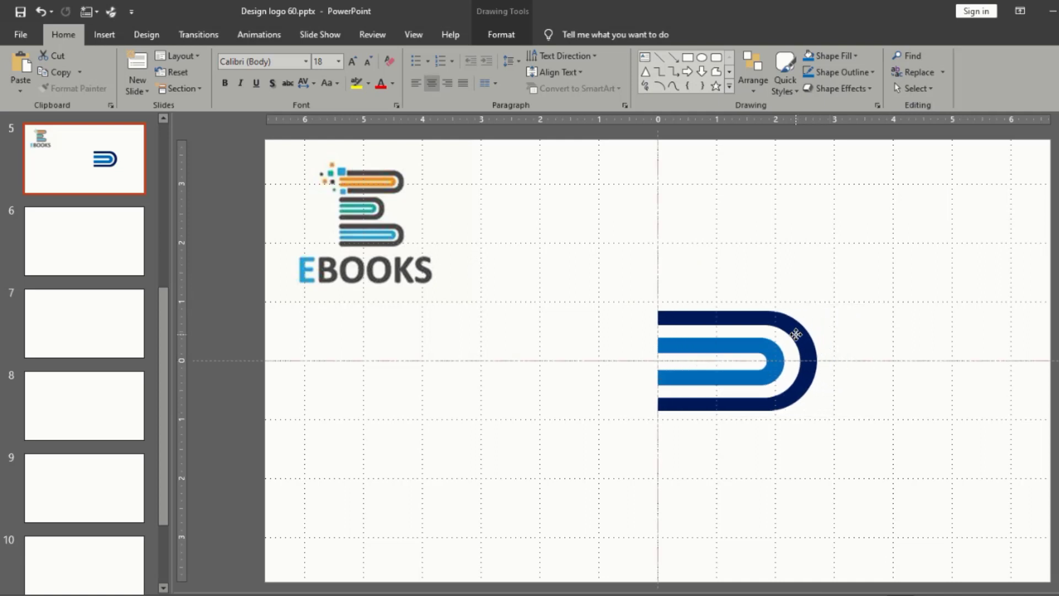
key("ctrl+f")
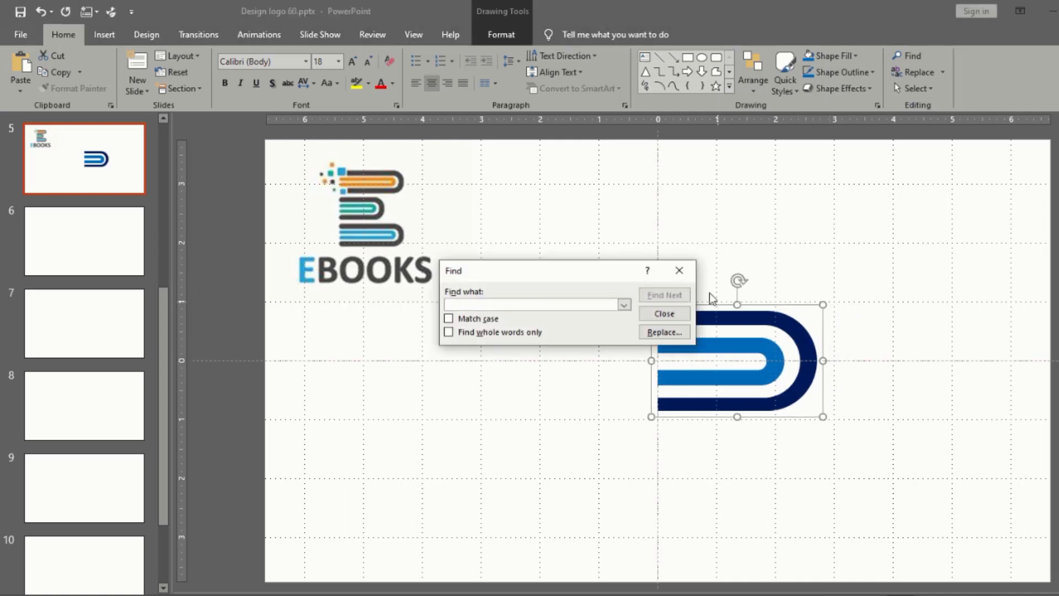
key("Escape")
left_click_drag(827, 347, 802, 233, "ctrl")
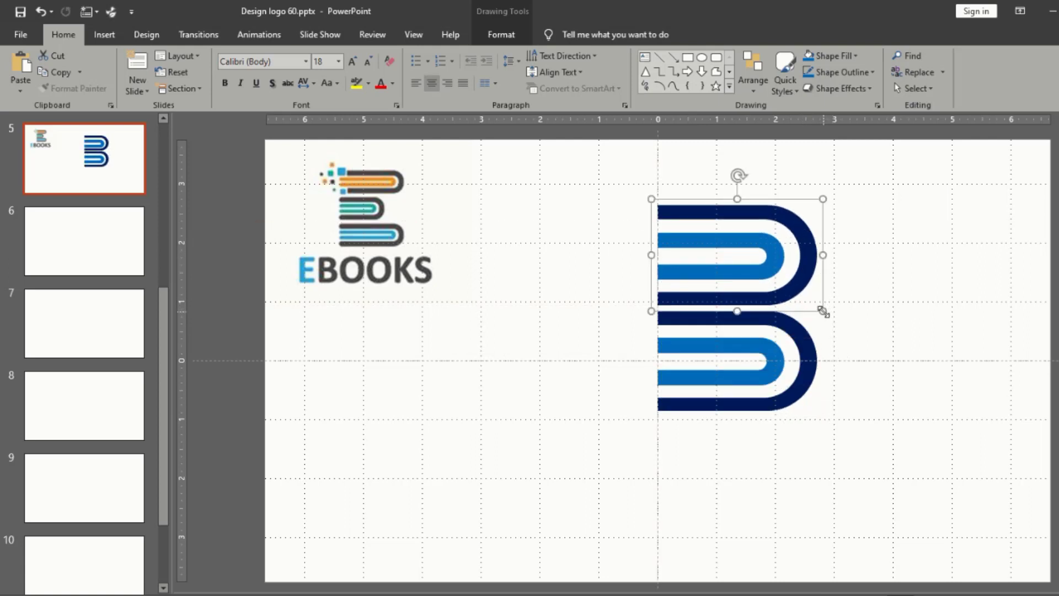
Duplicate a D and move the third copy off to the right
scroll(823, 312, "down", 1)
left_click_drag(811, 308, 770, 482)
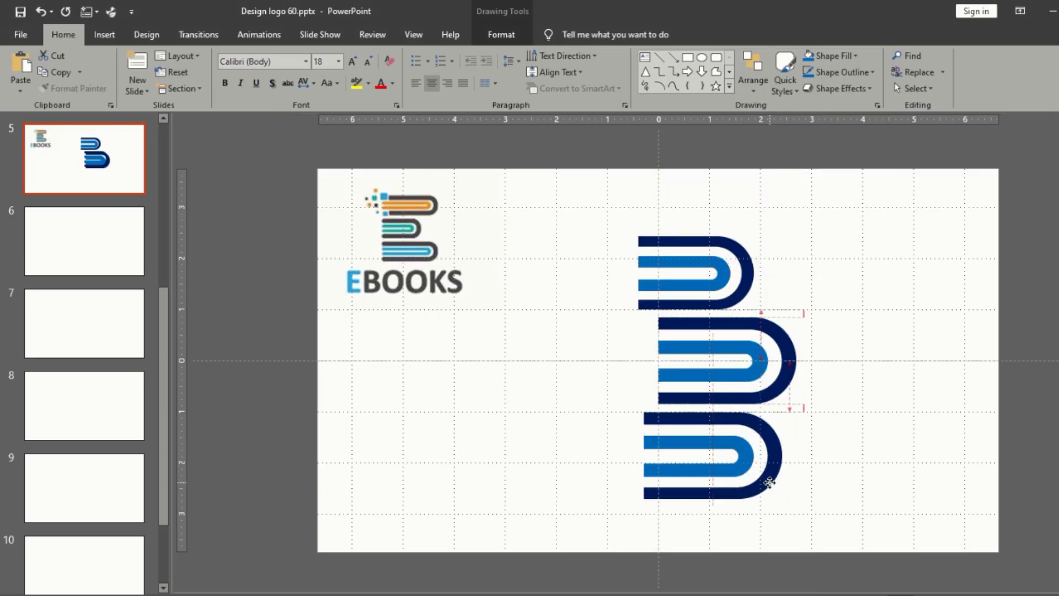
left_click_drag(770, 481, 976, 436)
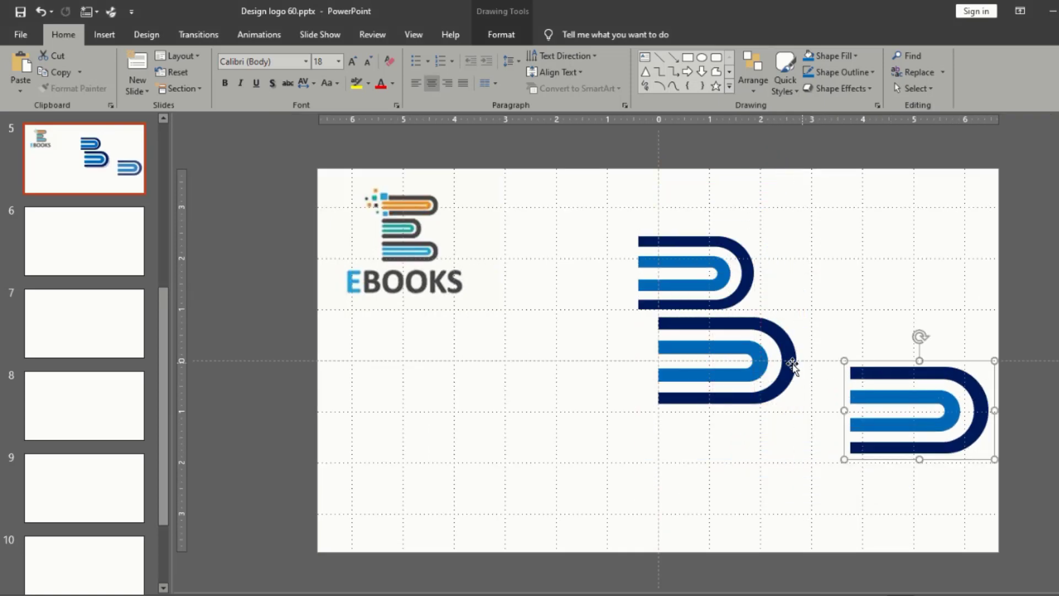
Shrink the middle D and move the upper D down so a smaller D sits on the larger
left_click(789, 361)
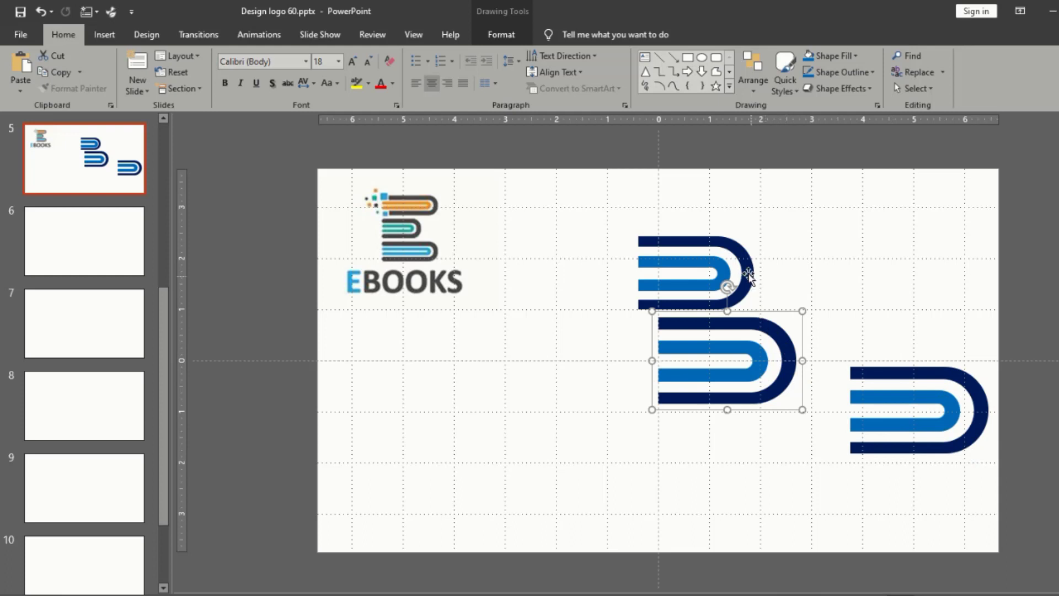
left_click(749, 276)
left_click_drag(778, 339, 778, 413)
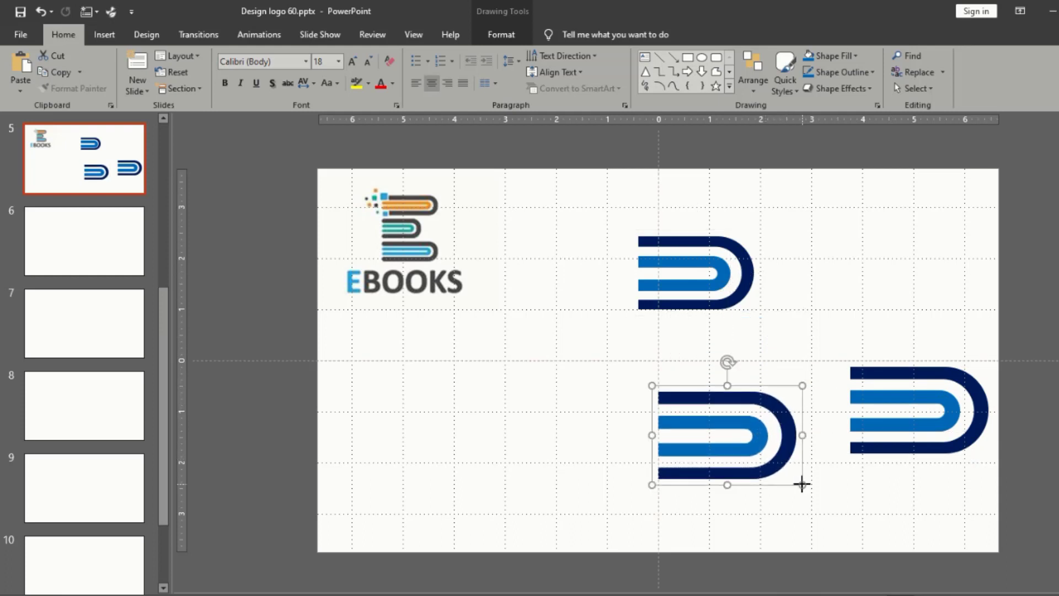
left_click_drag(802, 484, 760, 458)
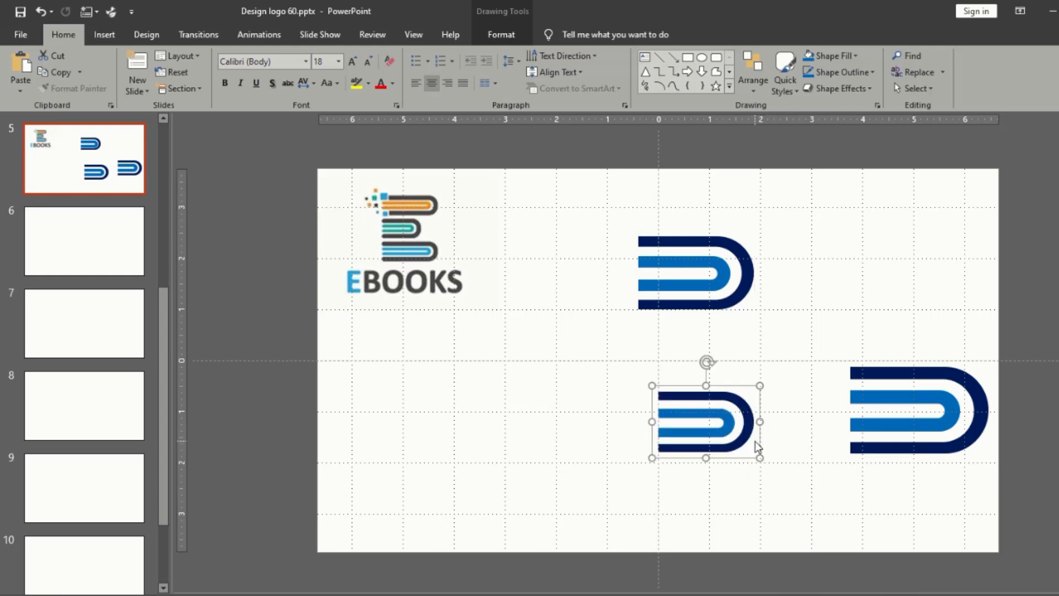
scroll(757, 446, "up", 1, "ctrl")
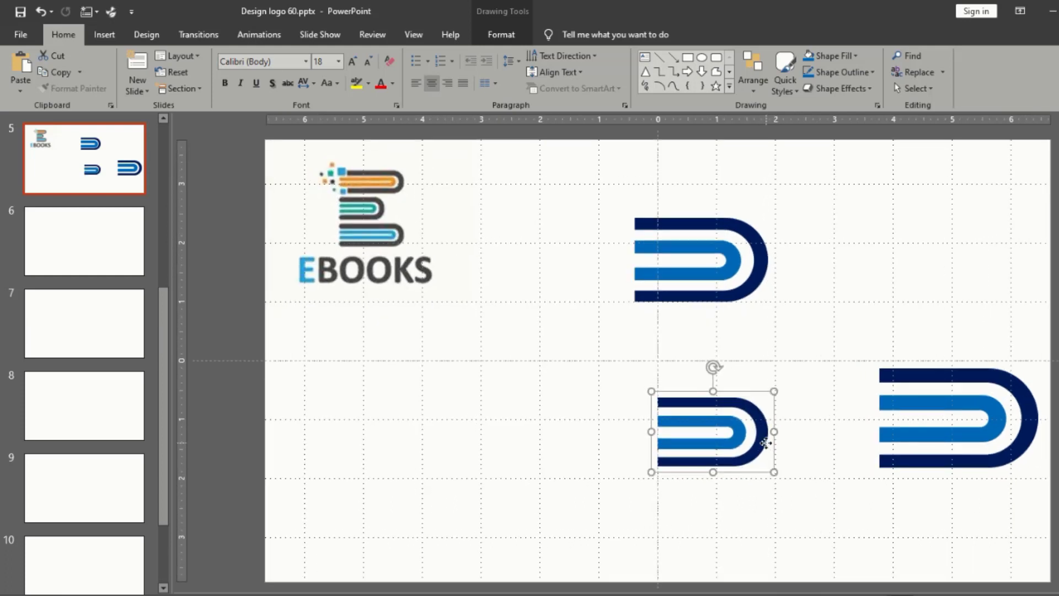
left_click_drag(765, 443, 767, 455)
left_click(734, 279)
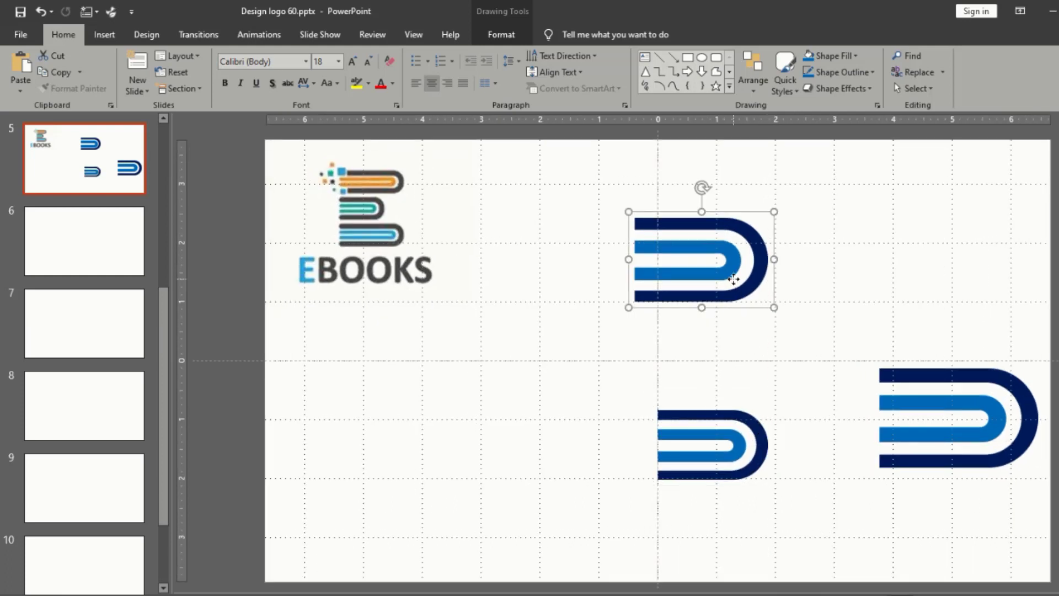
mouse_move(739, 303)
left_mouse_down()
mouse_move(739, 377)
mouse_move(724, 359)
mouse_move(723, 395)
left_mouse_up()
Undo the last tweak and place a copy of the lower D above the B
key("ctrl+z")
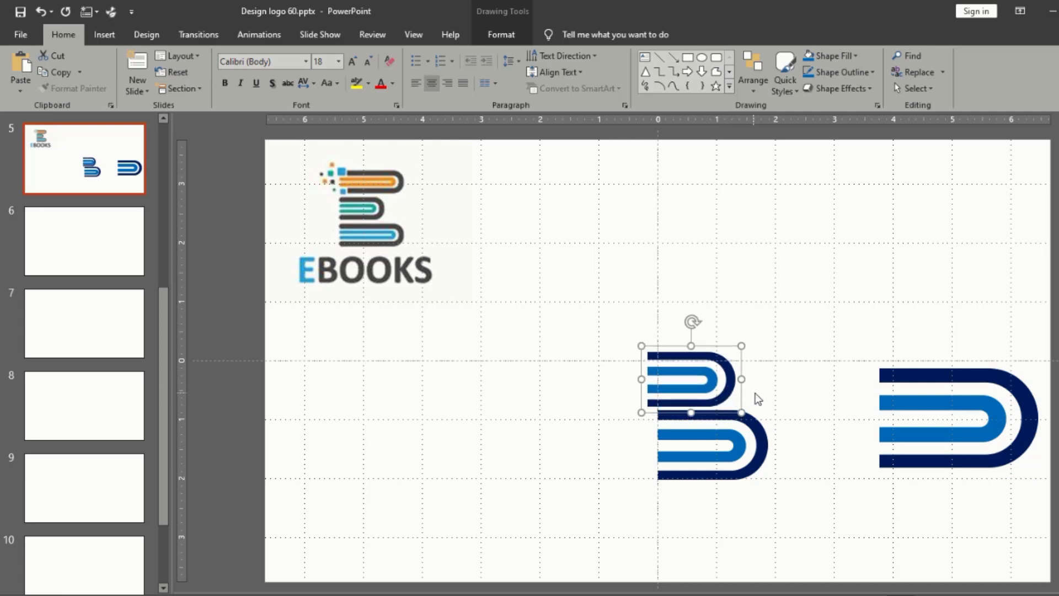
mouse_move(883, 375)
left_mouse_down()
mouse_move(846, 367)
mouse_move(622, 223)
left_mouse_up()
mouse_move(800, 313)
left_mouse_down()
mouse_move(746, 294)
mouse_move(729, 270)
left_mouse_up()
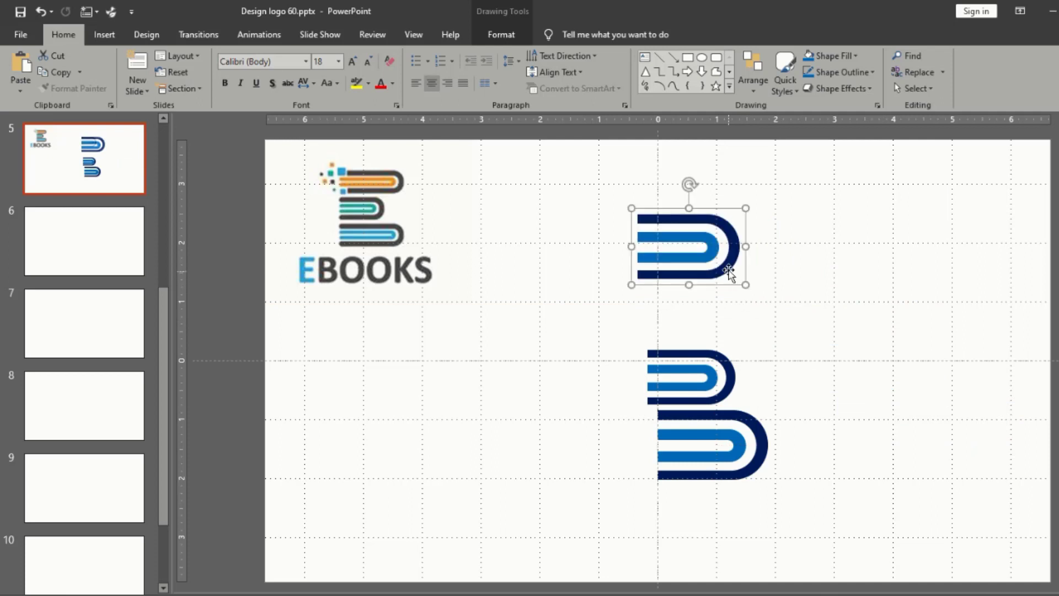
key("ctrl+z")
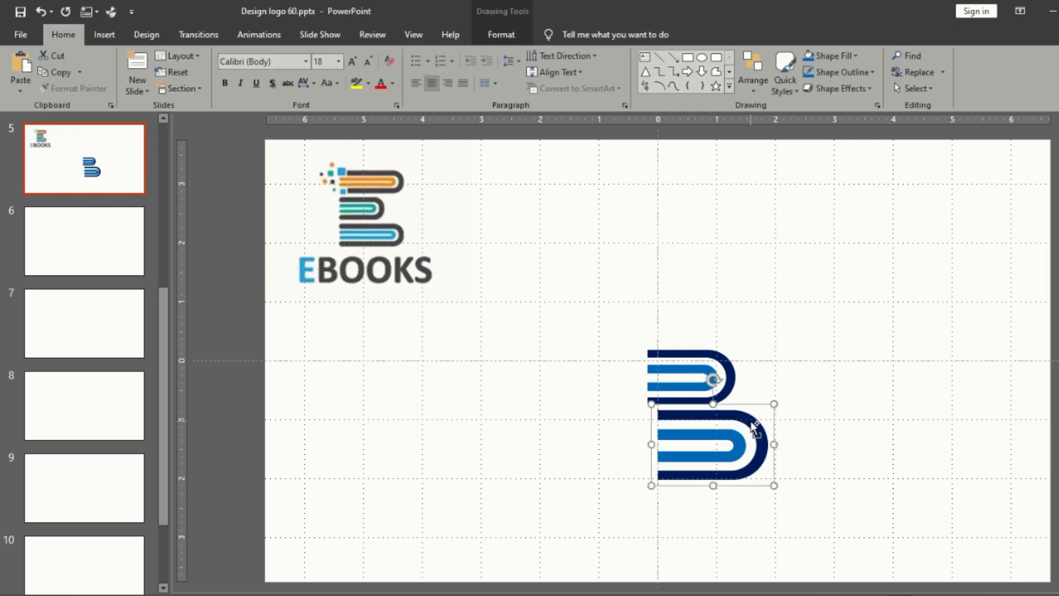
left_click_drag(754, 428, 754, 286)
left_click(857, 330)
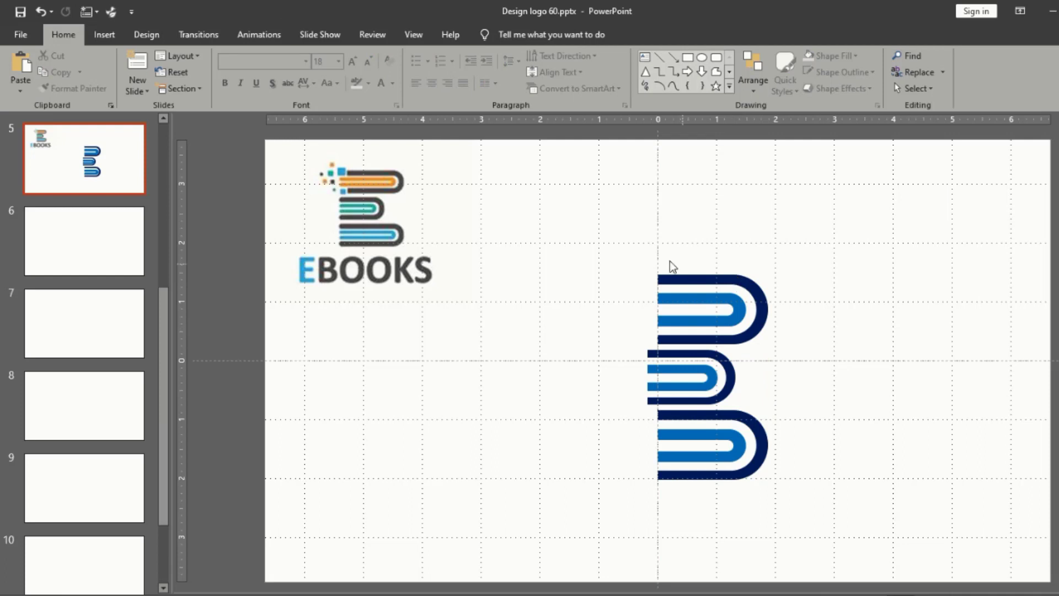
Corner-resize the top book so its right curve lines up with the lower D
scroll(693, 254, "up", 1)
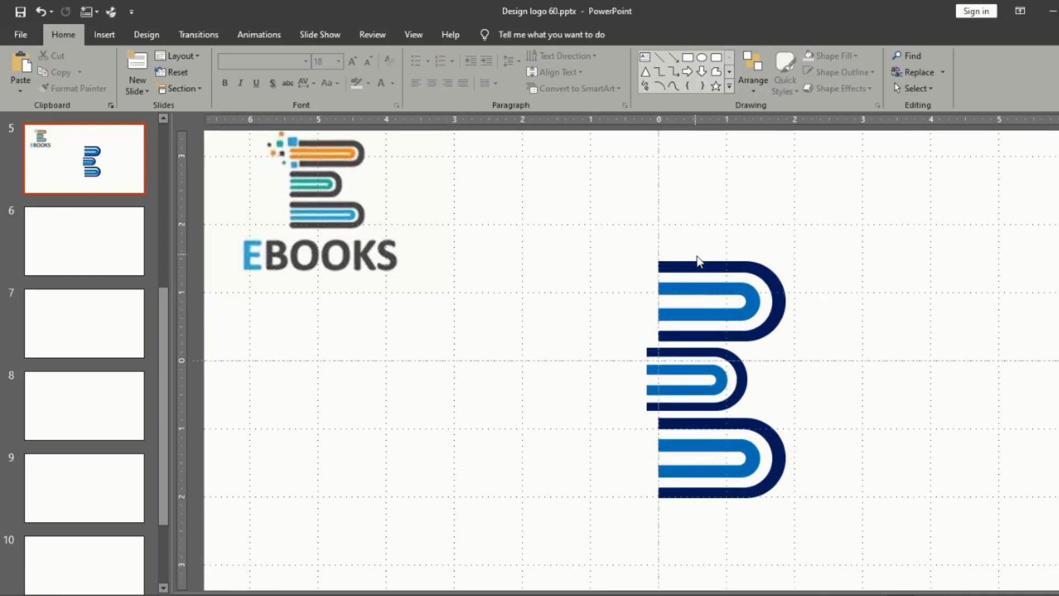
left_click(726, 271)
left_click_drag(804, 346, 787, 335)
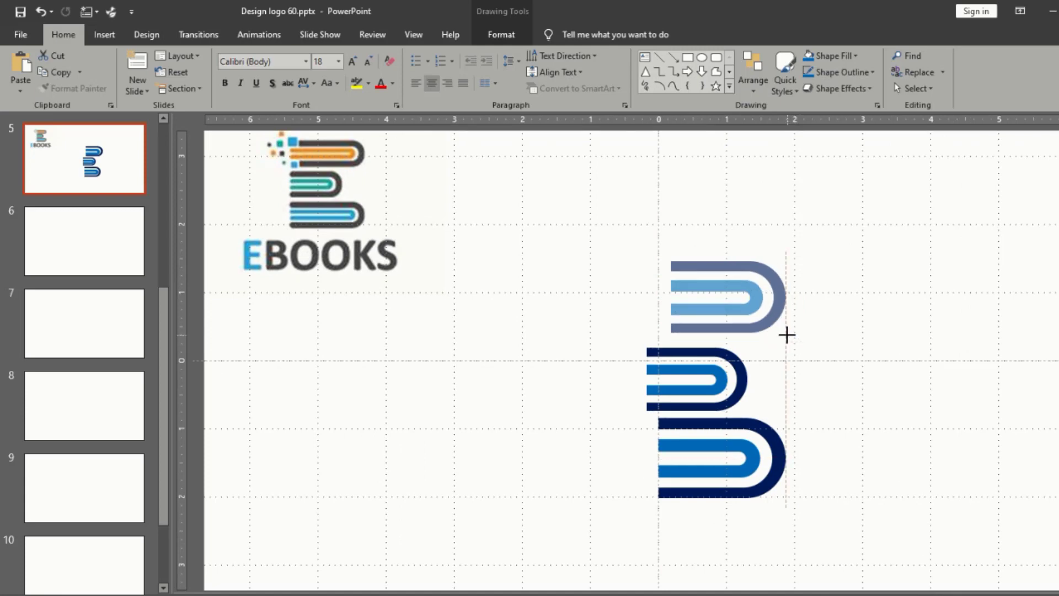
left_click_drag(787, 335, 790, 338)
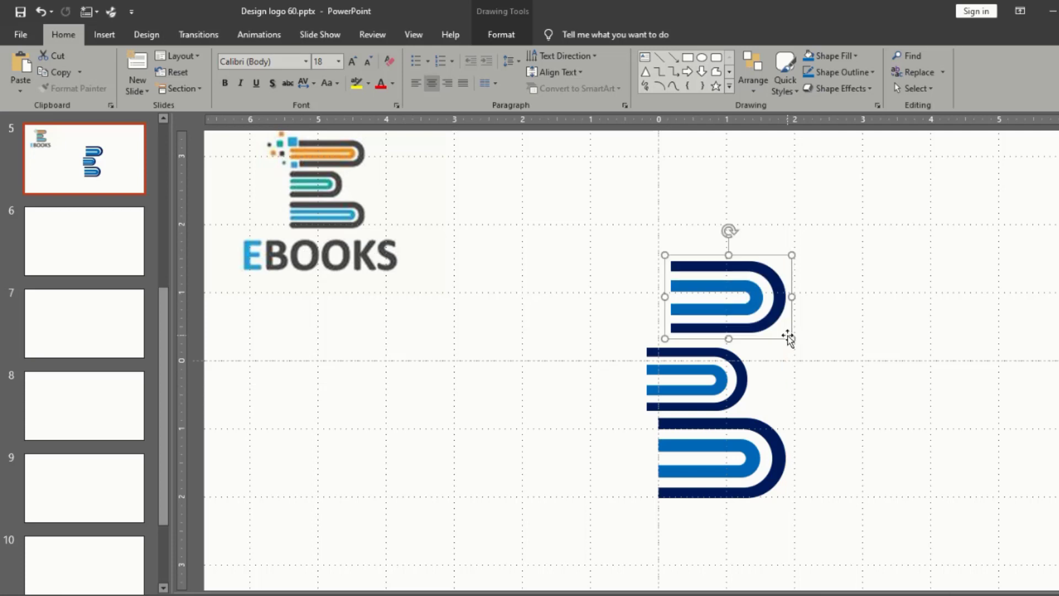
left_click(809, 349)
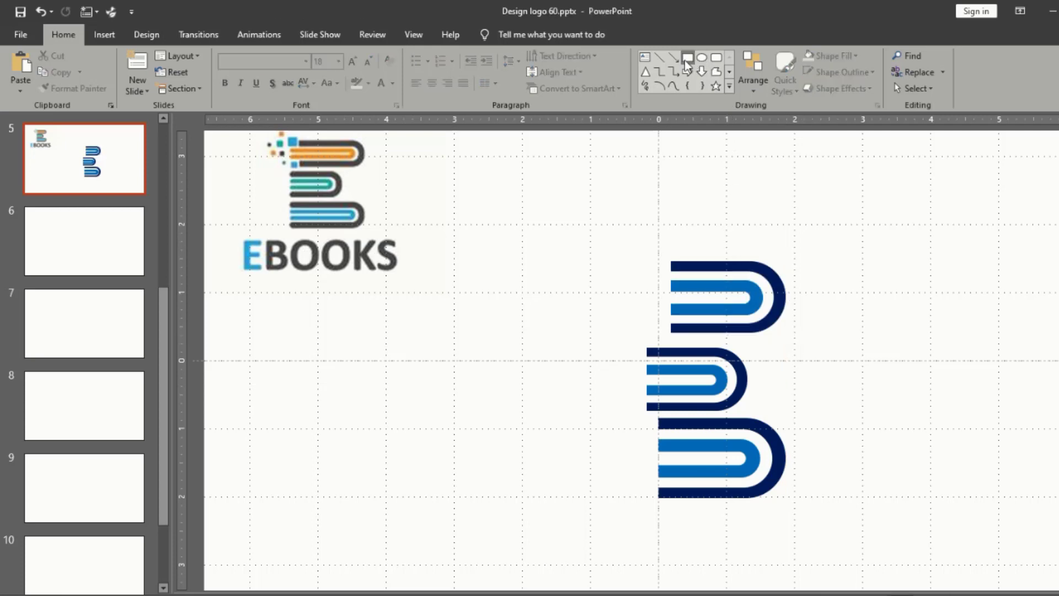
Draw a rectangle over the books' left ends and ungroup the middle D into arcs
left_click_drag(597, 241, 658, 539)
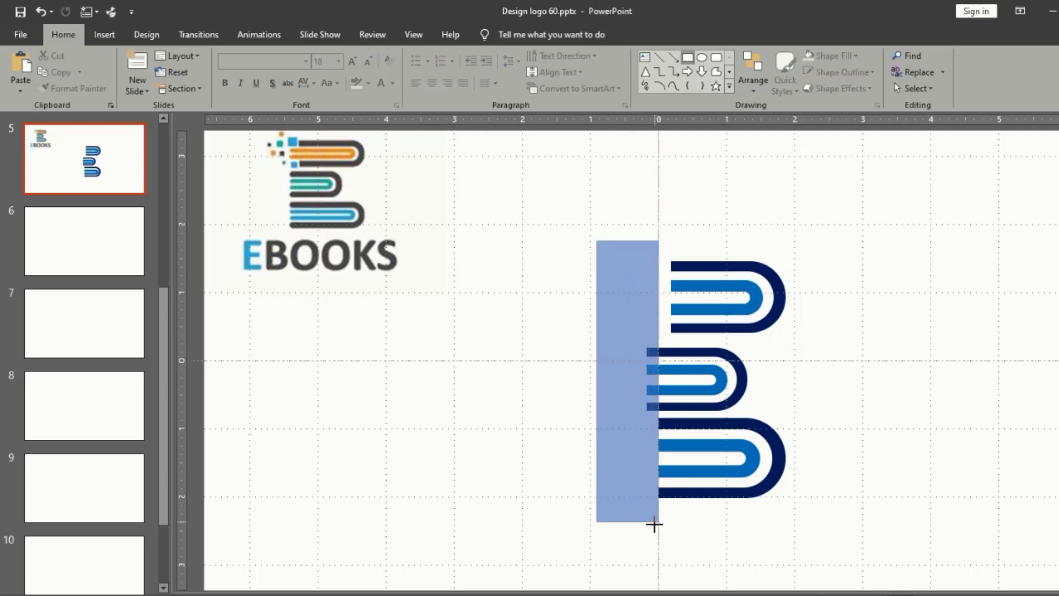
left_click(713, 398)
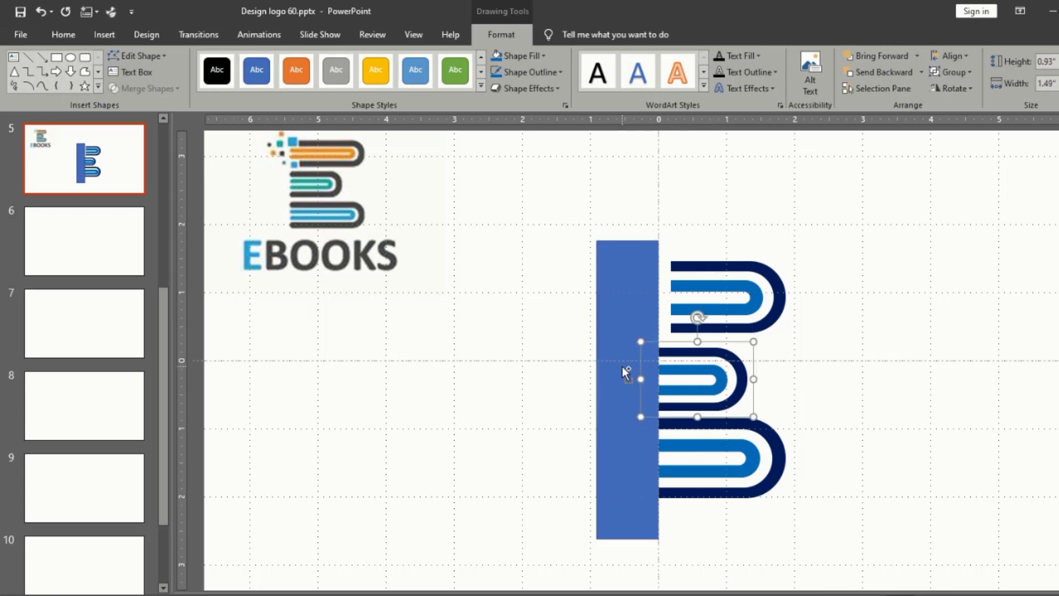
left_click(623, 370, "shift")
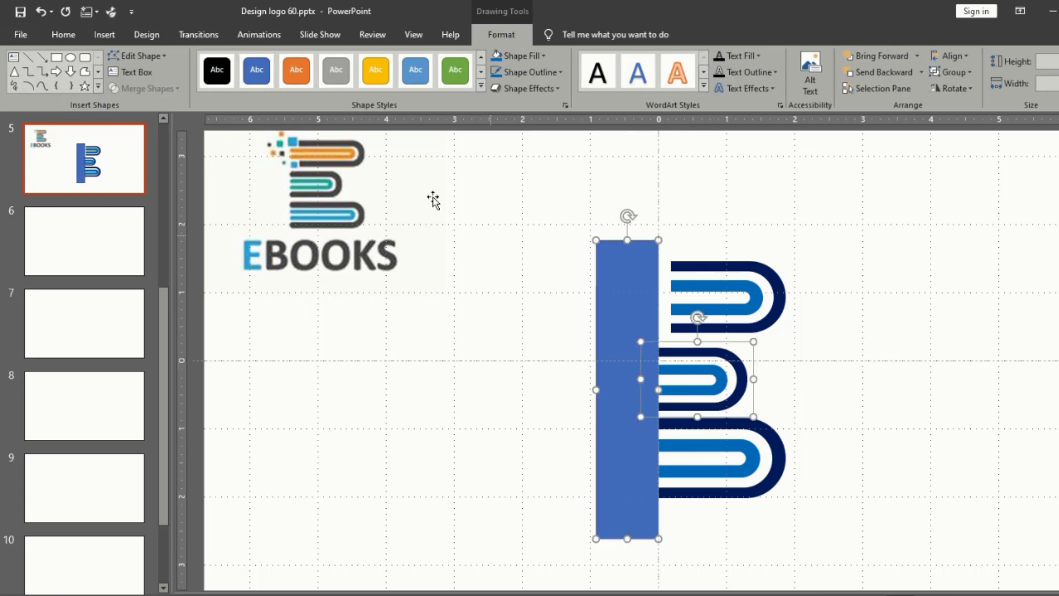
left_click(812, 388)
left_click(746, 394)
right_click(745, 392)
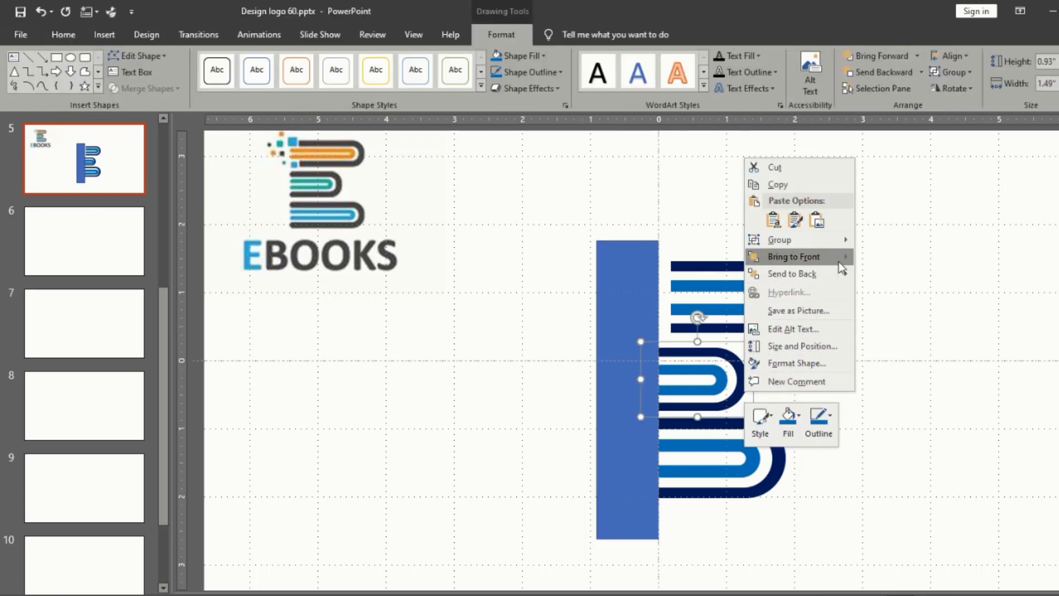
left_click(883, 277)
left_click(868, 389)
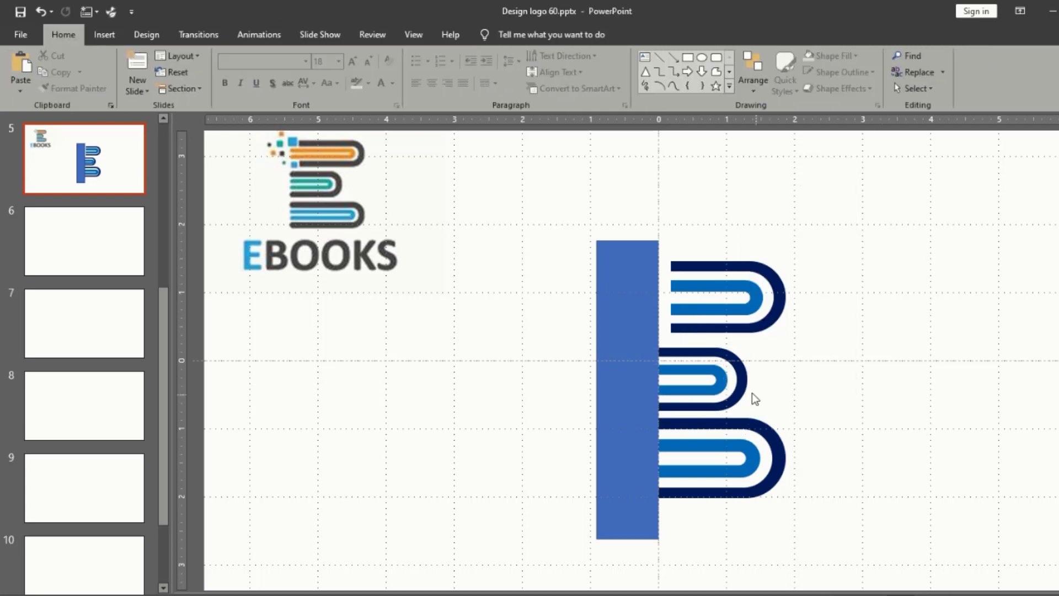
Fragment the middle D's outer and inner arcs with the rectangle via Merge Shapes
left_click(743, 386)
left_click(717, 387, "shift")
left_click(628, 327, "shift")
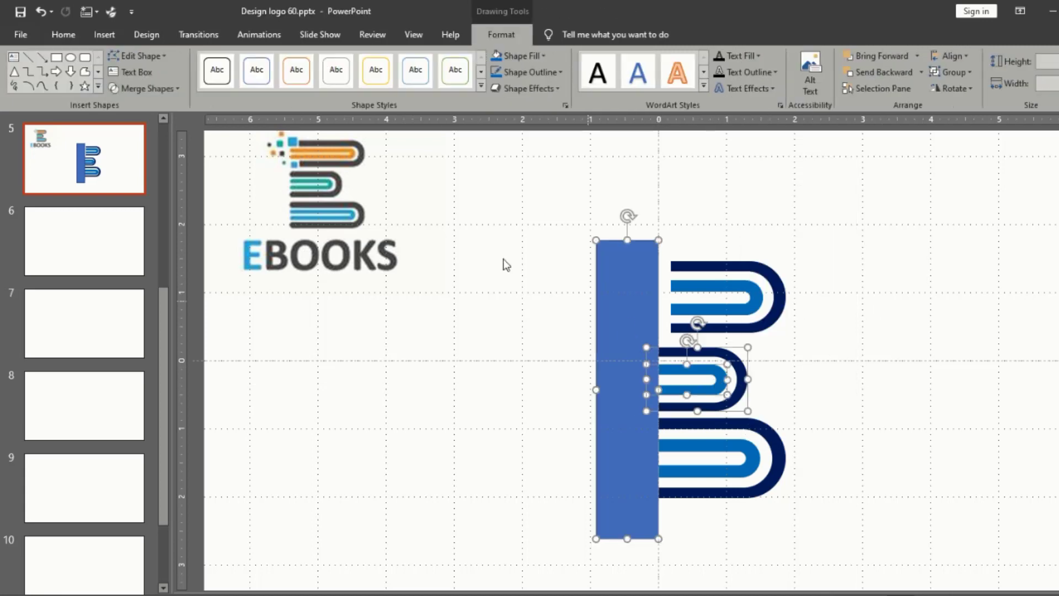
left_click(153, 91)
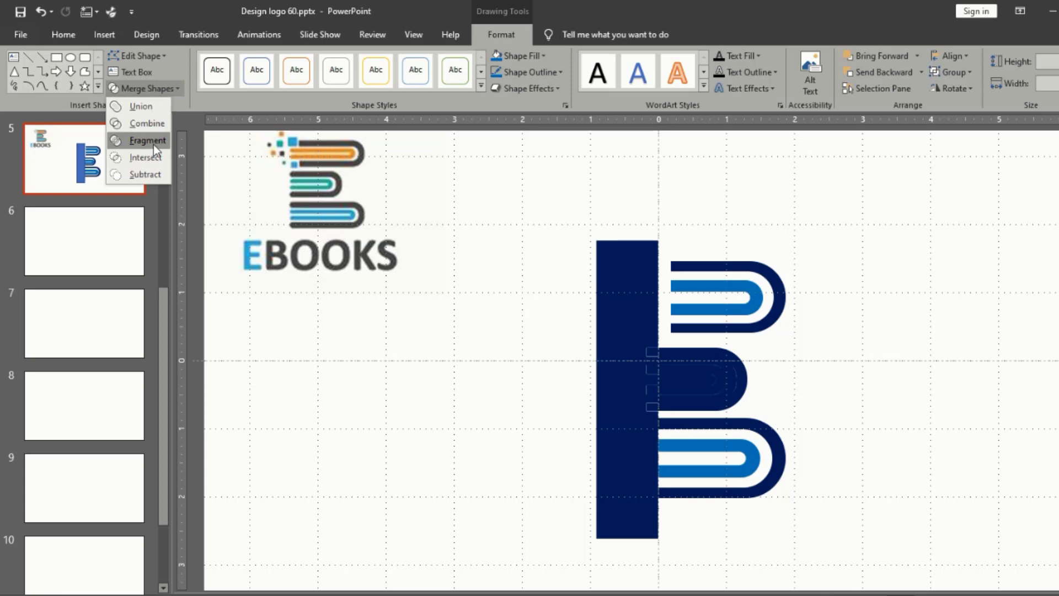
left_click(154, 145)
left_click(333, 315)
Delete the leftover rectangle piece and the fragment at the middle D's left edge
left_click(603, 455)
key("Delete")
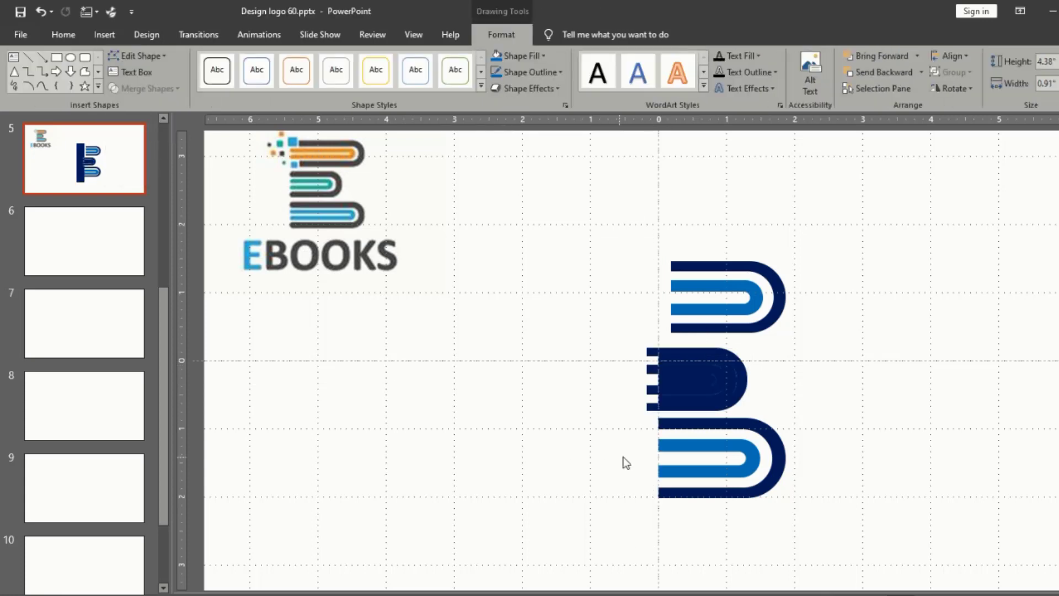
left_click(651, 407)
key("Delete")
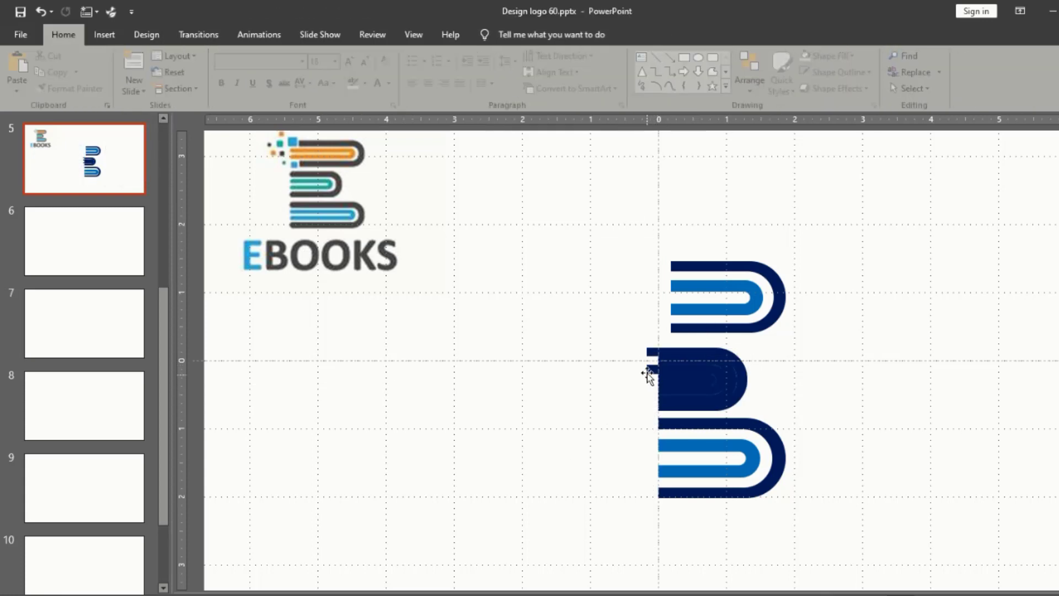
Delete the remaining leftover fragments inside the middle book
left_click(651, 353)
key("Delete")
key("Delete")
left_click(677, 379)
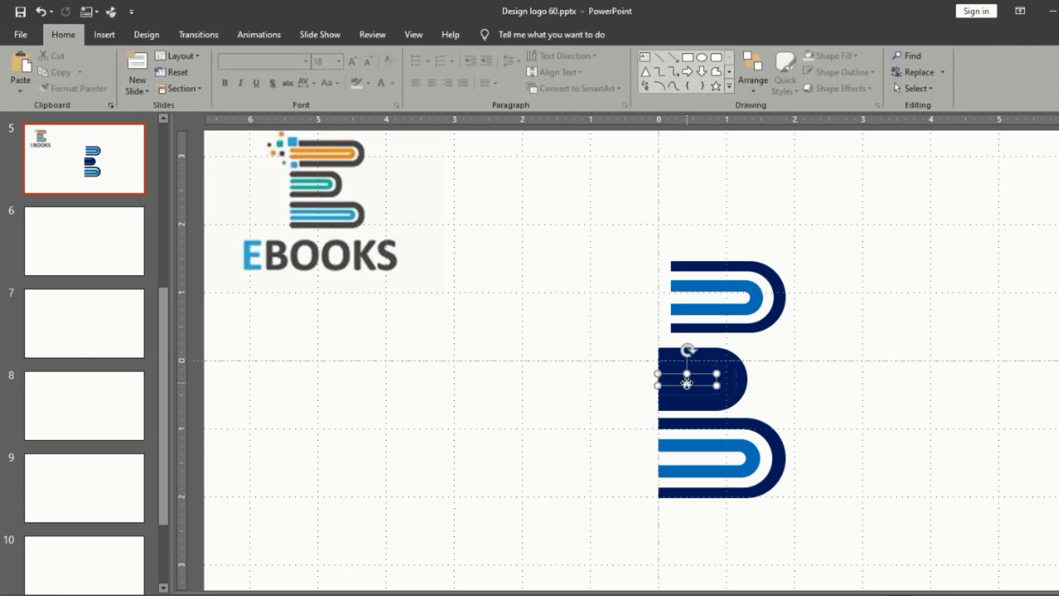
key("Delete")
left_click(730, 392)
key("Delete")
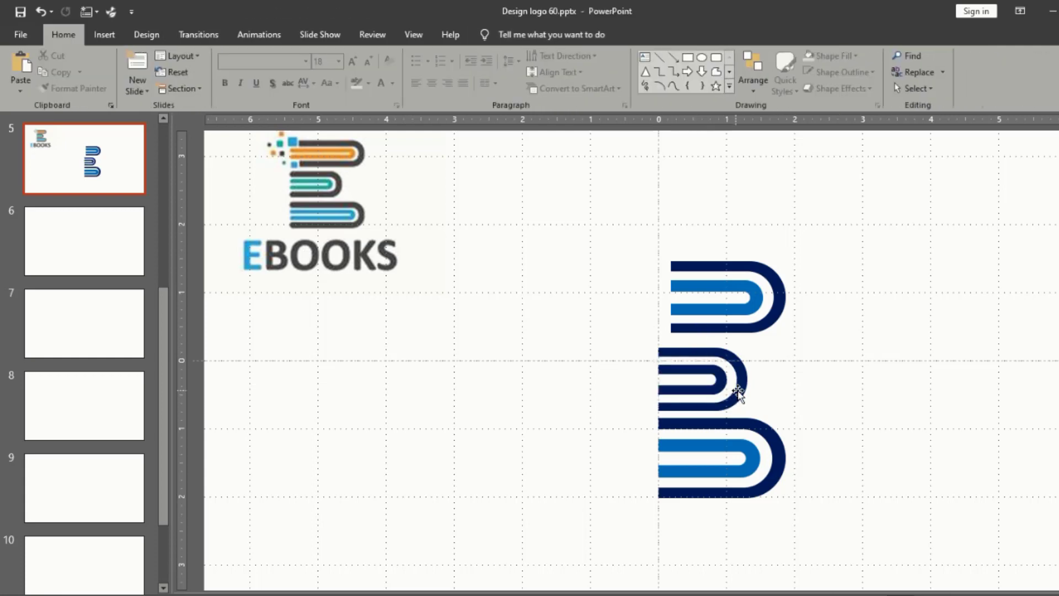
Recolour the middle book's inner stripe bright blue
left_click(716, 380)
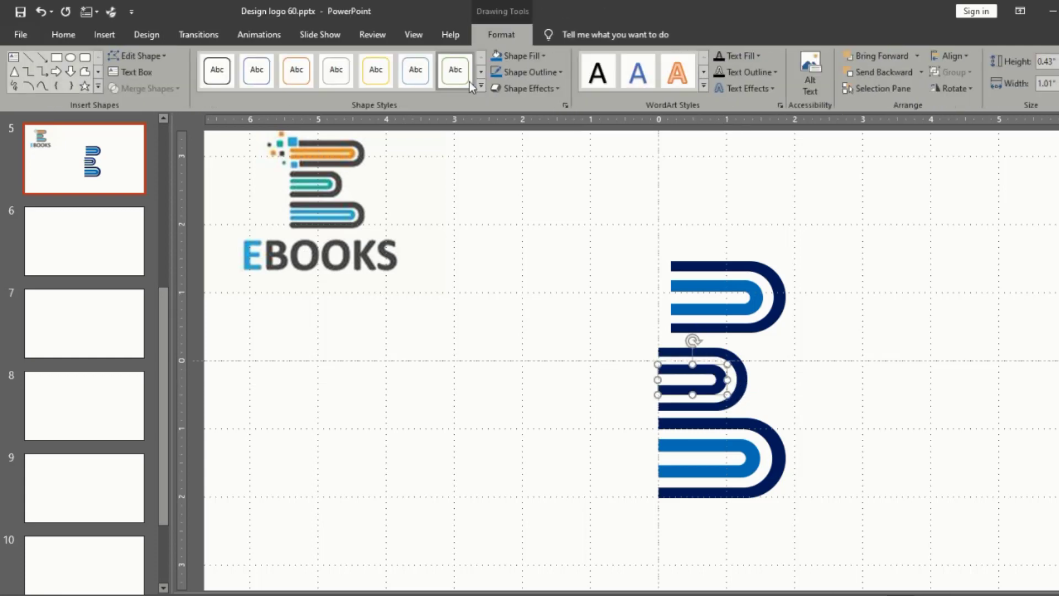
left_click(493, 71)
left_click(850, 320)
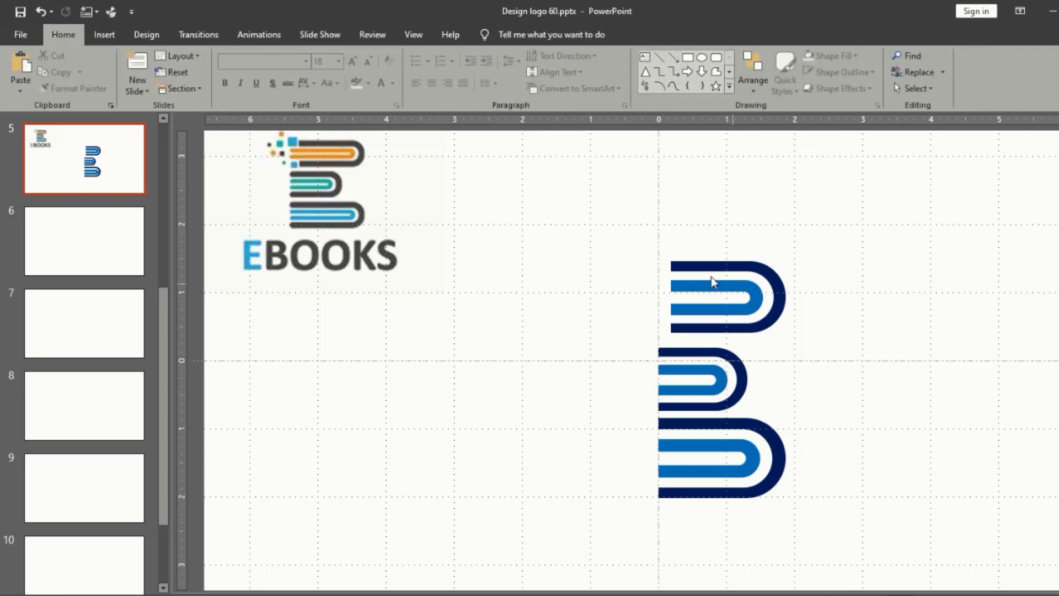
scroll(682, 277, "up", 1, "ctrl")
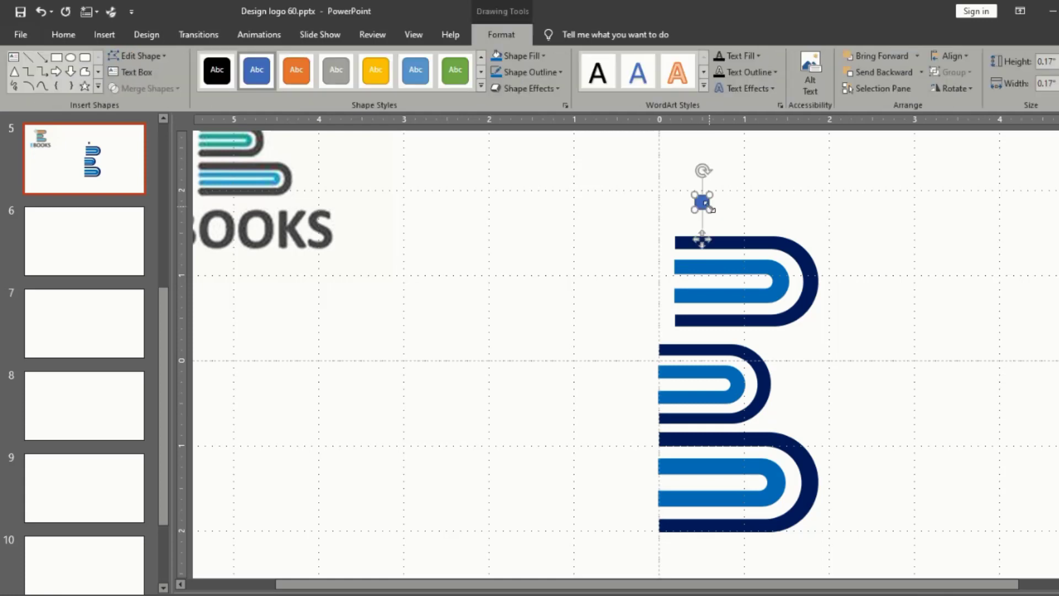
Move the EBOOKS reference picture beside the B
scroll(589, 230, "down", 2, "ctrl")
mouse_move(343, 206)
left_mouse_down()
mouse_move(558, 361)
mouse_move(593, 323)
left_mouse_up()
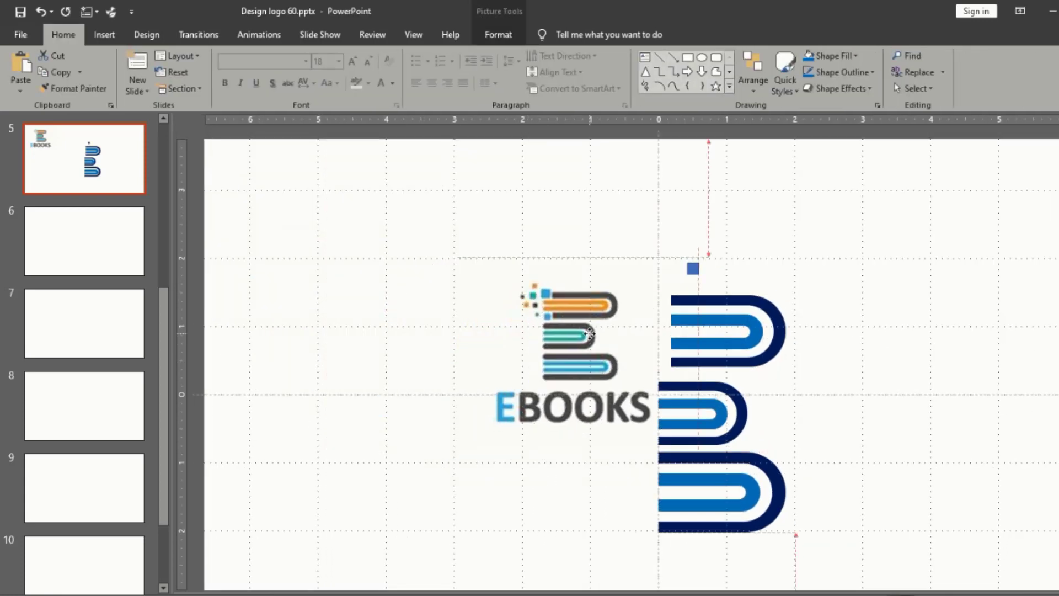
scroll(607, 331, "up", 2, "ctrl")
left_click(952, 229)
key("ctrl+z")
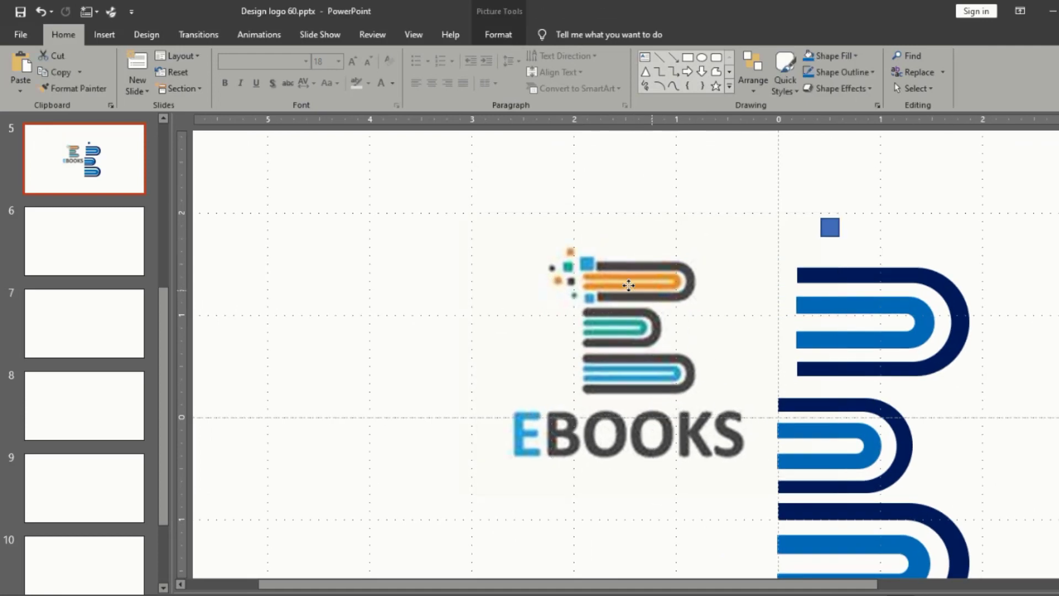
Place the small blue square at the top book's upper-left end, sized to its thickness
left_click_drag(825, 232, 777, 274)
left_click(500, 34)
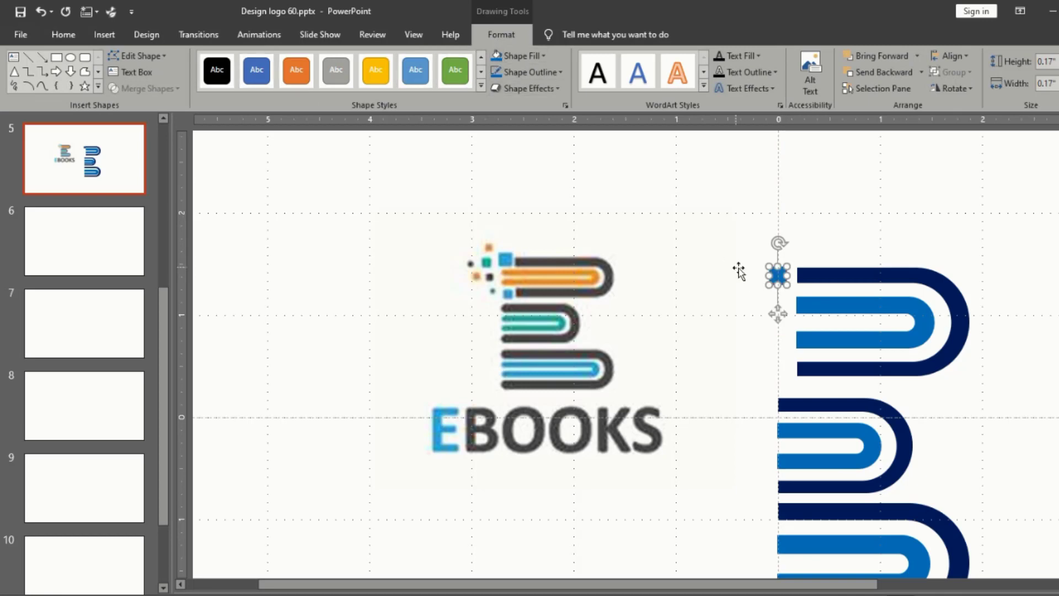
left_click(761, 312)
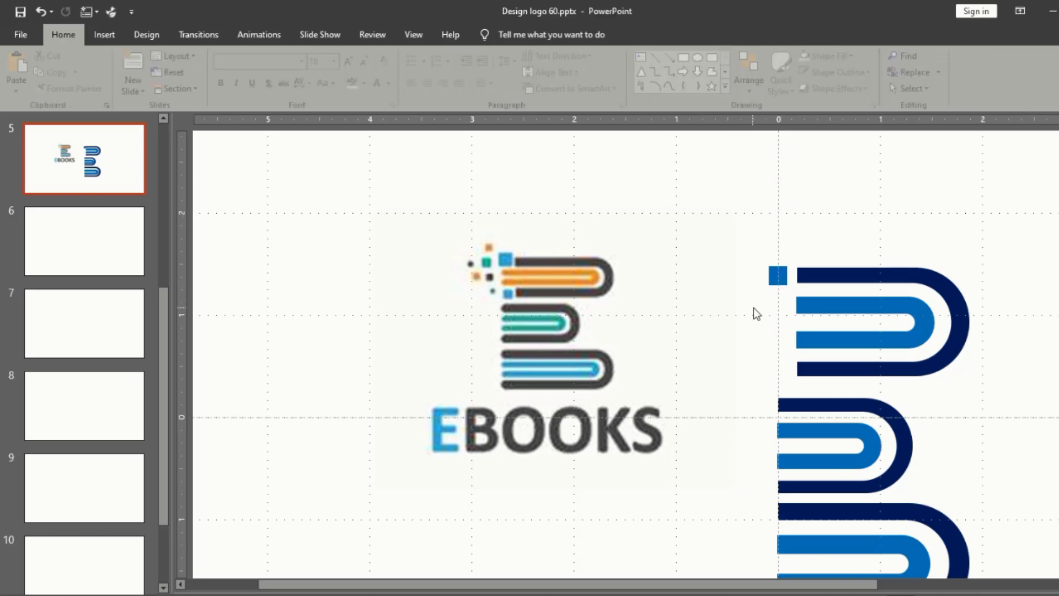
left_click(778, 275)
scroll(778, 280, "up", 3, "ctrl")
left_click_drag(657, 351, 673, 346)
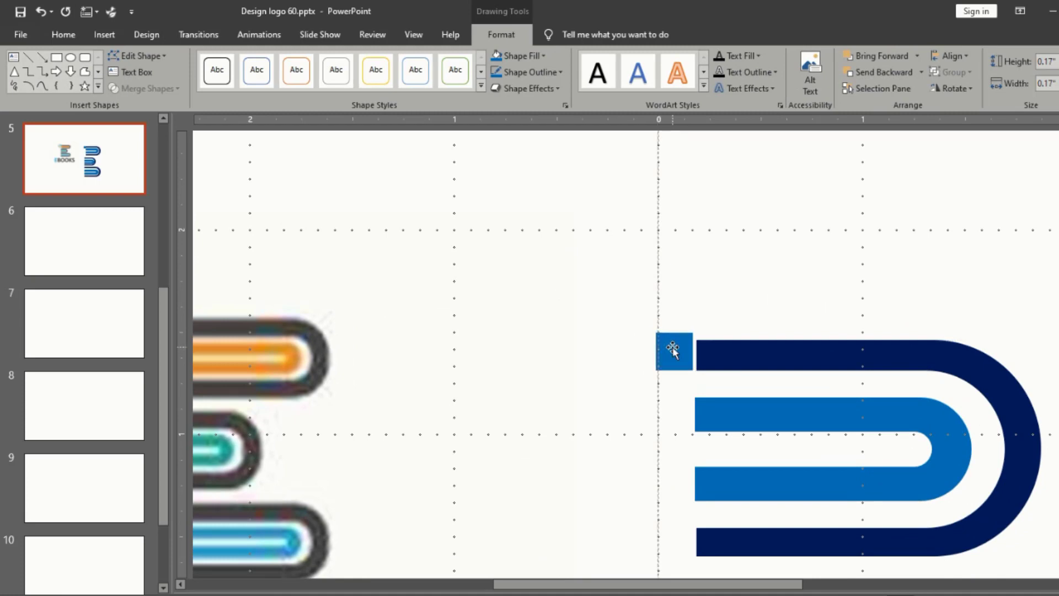
left_click_drag(656, 351, 655, 350)
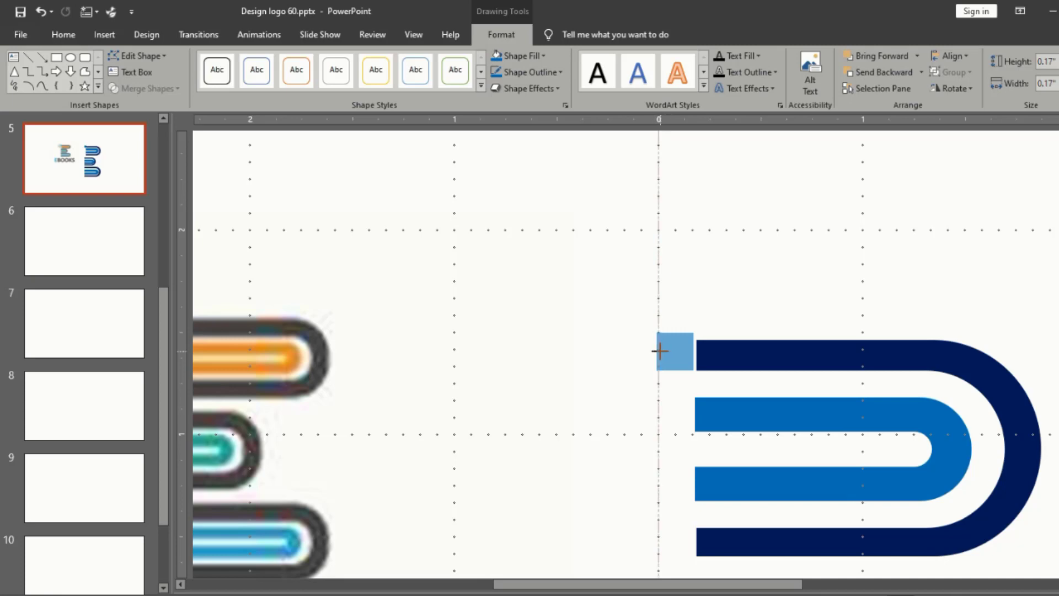
left_click(704, 333)
Copy the square to the top book's lower-left end and shift the inner stripe left to the edge
scroll(704, 333, "down", 3)
scroll(696, 334, "down", 2)
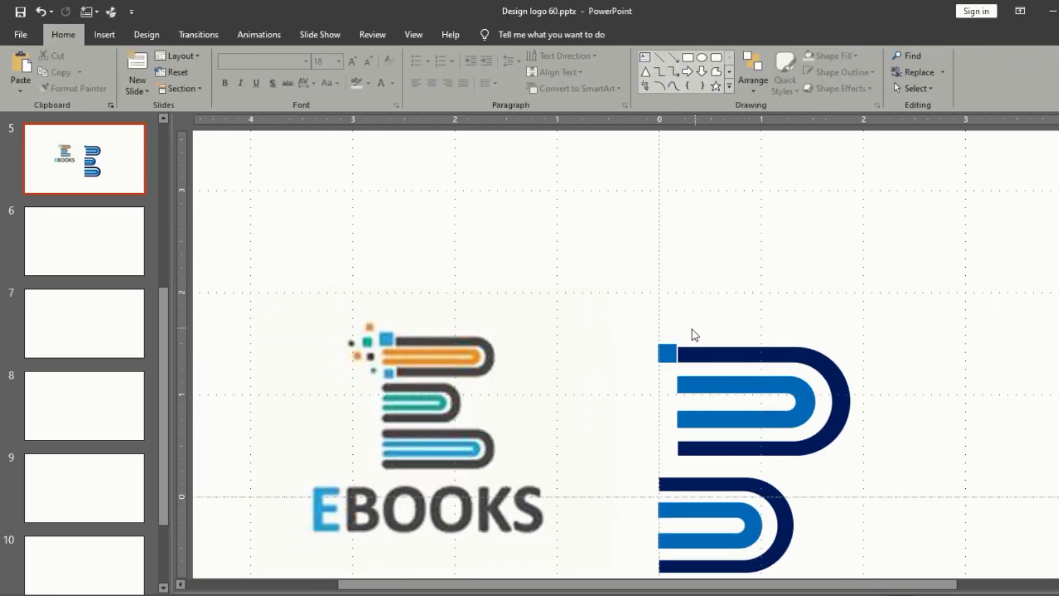
mouse_move(657, 350)
left_mouse_down()
mouse_move(672, 362)
mouse_move(669, 450)
left_mouse_up()
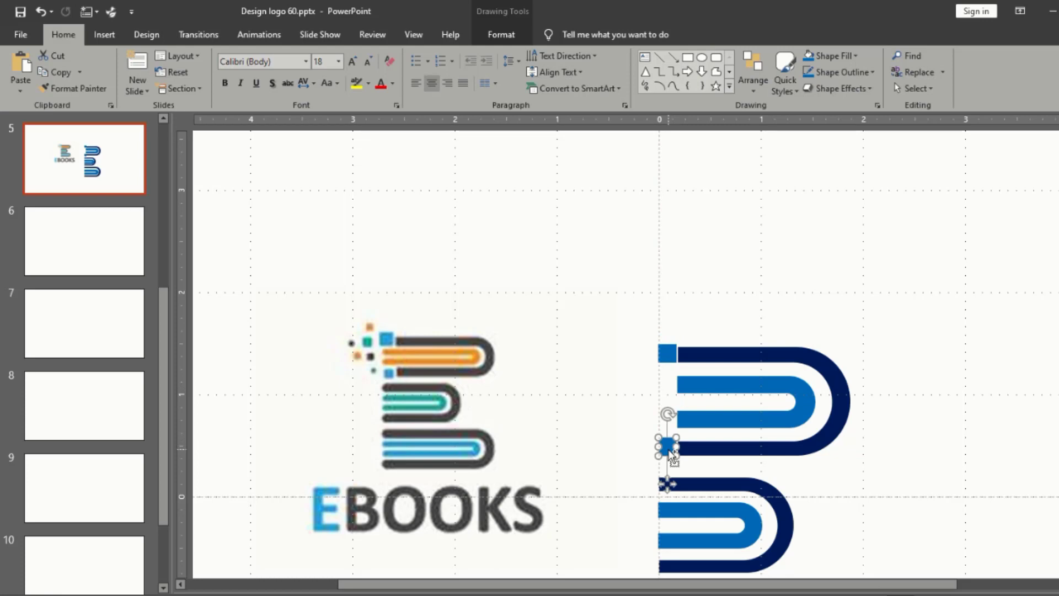
left_click(690, 388)
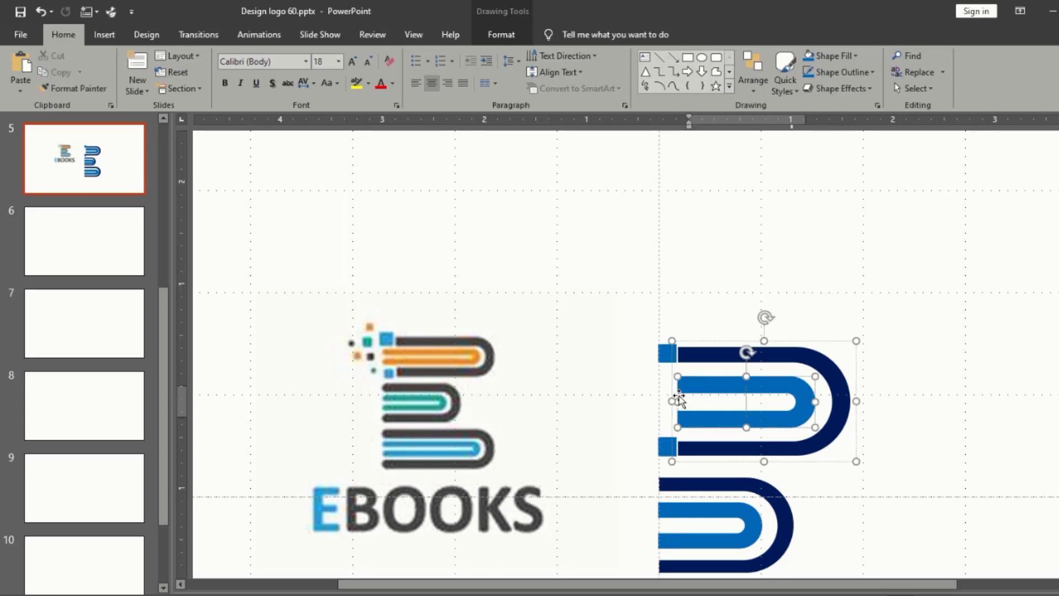
left_click_drag(678, 403, 659, 403)
Give the top book's inner stripe a yellow fill and yellow outline
left_click(499, 34)
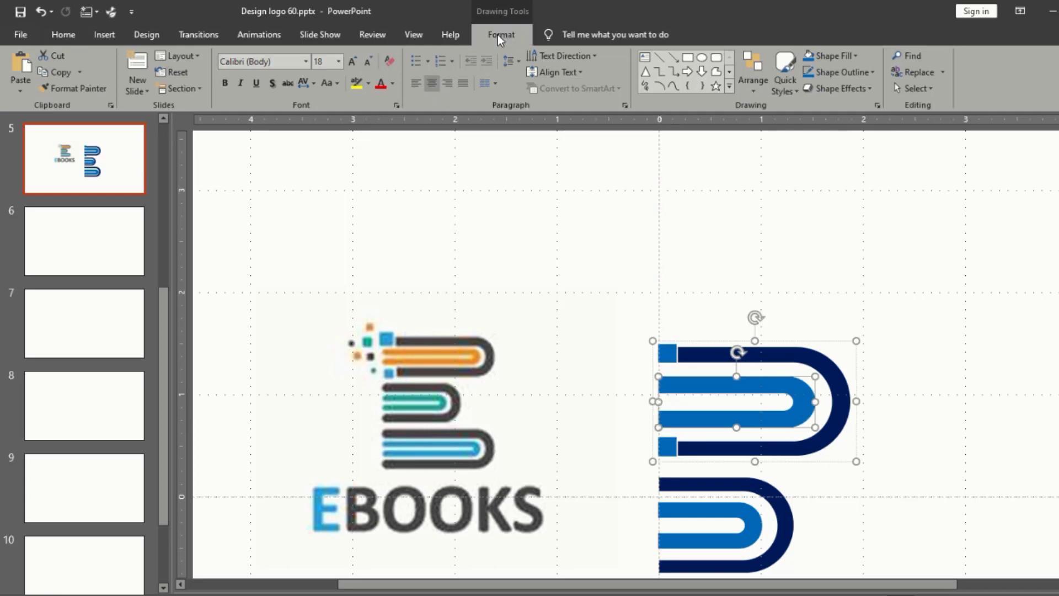
left_click(544, 56)
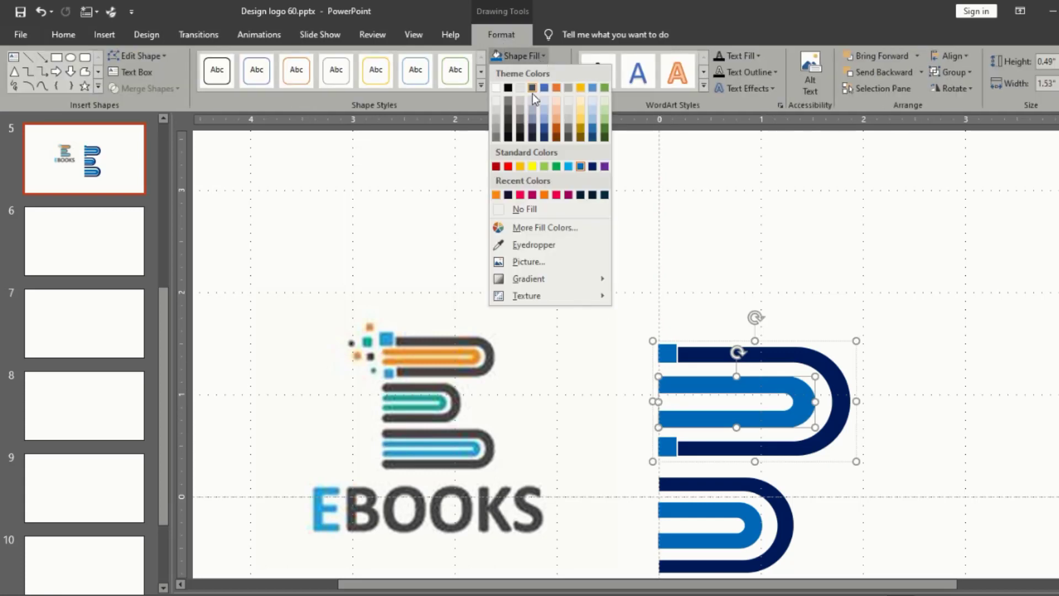
left_click(523, 169)
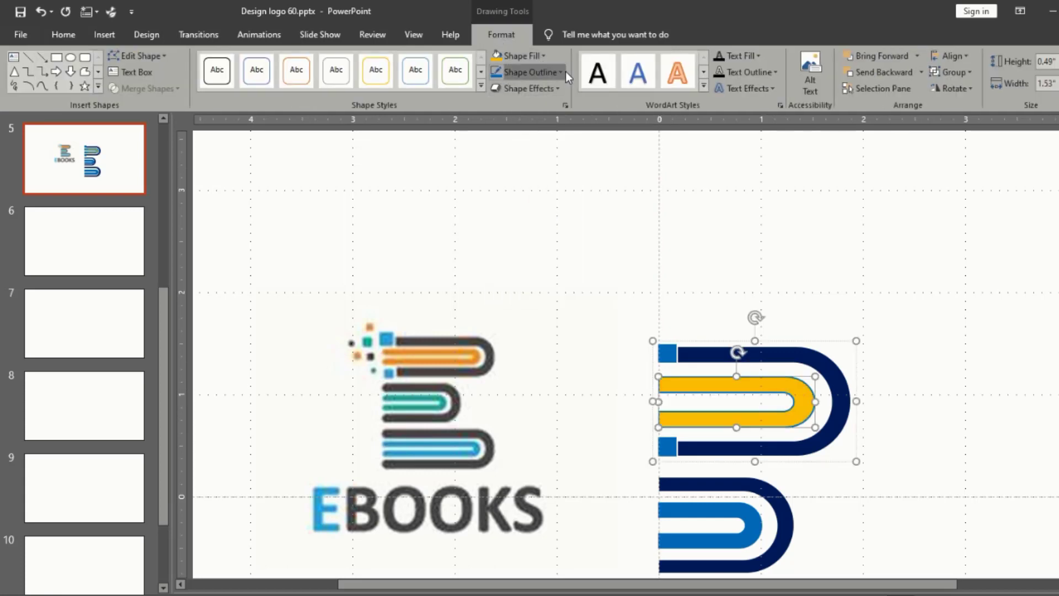
left_click(562, 72)
left_click(523, 179)
Copy a small blue square to just left of the top book
left_click(553, 283)
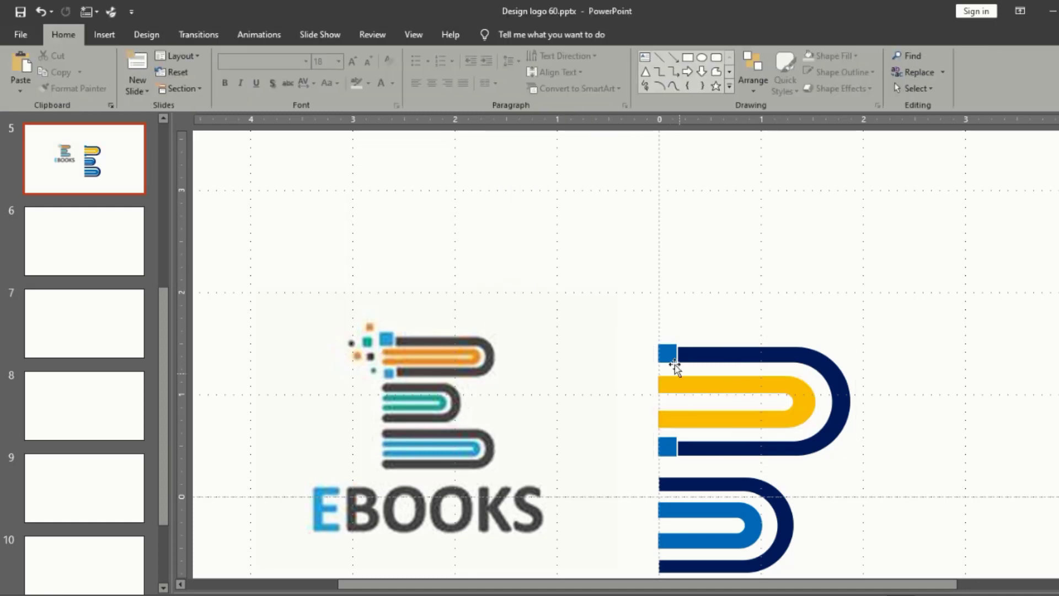
left_click(670, 355)
mouse_move(671, 355)
left_mouse_down()
mouse_move(684, 369)
mouse_move(635, 366)
left_mouse_up()
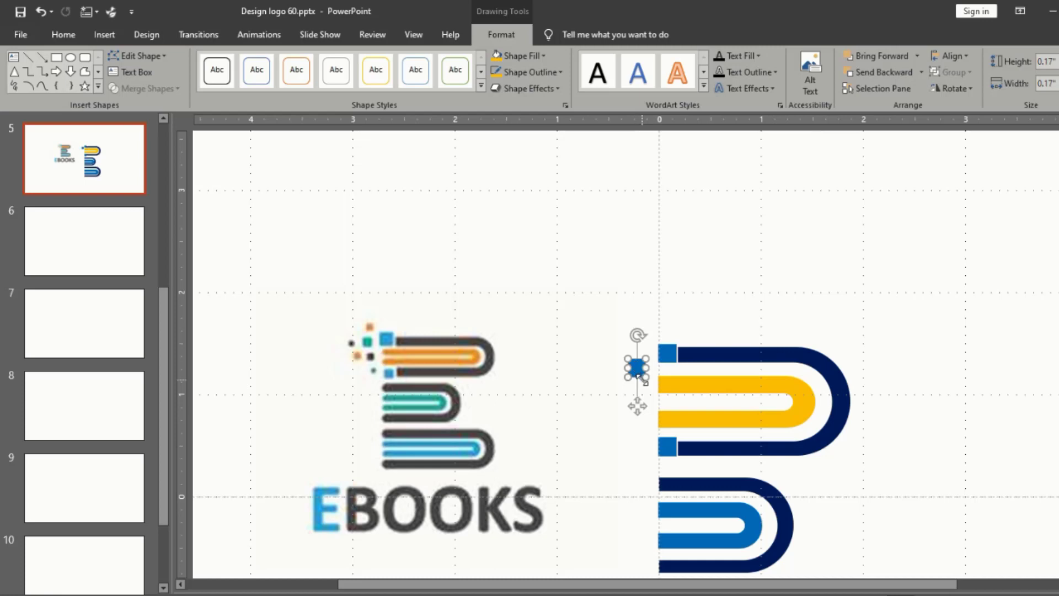
Enlarge a blue square slightly and drop a copy lower left
scroll(640, 378, "up", 2, "ctrl")
scroll(644, 383, "up", 1, "ctrl")
mouse_move(684, 381)
left_mouse_down()
mouse_move(689, 389)
mouse_move(649, 428)
mouse_move(676, 448)
left_mouse_up()
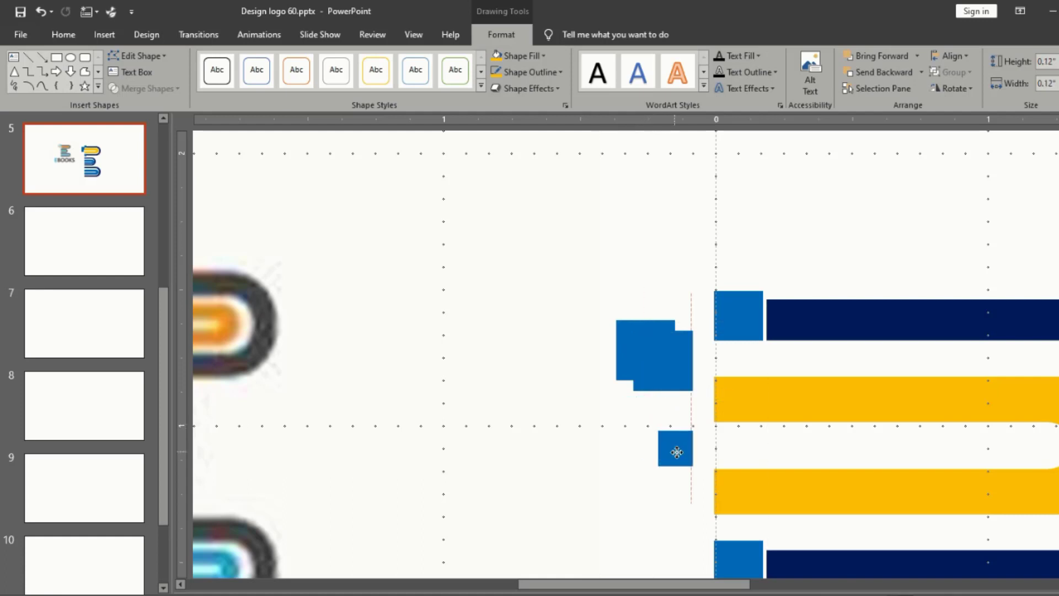
mouse_move(671, 379)
left_mouse_down("ctrl")
mouse_move(635, 483)
mouse_move(619, 465)
mouse_move(656, 530)
left_mouse_up("ctrl")
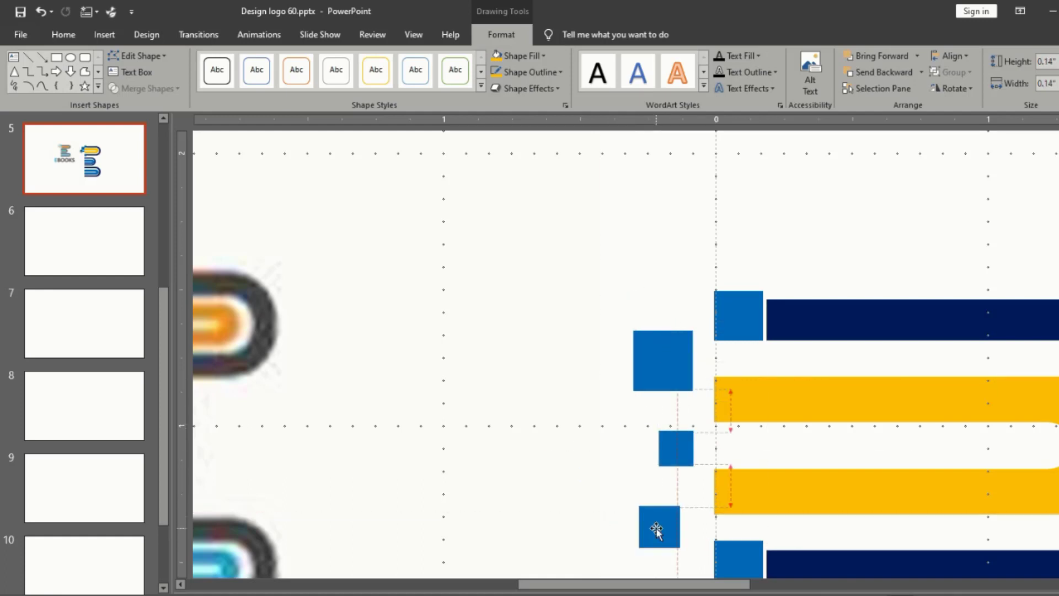
scroll(656, 530, "down", 2, "ctrl")
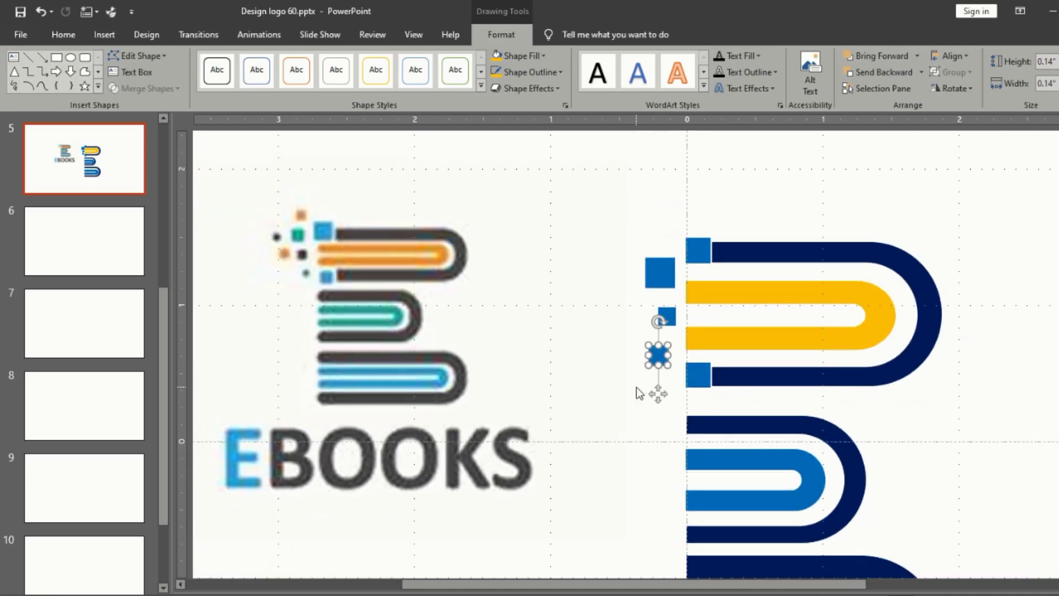
Add a navy dot and two yellow dots beside the blue squares and nudge them into place
left_click(680, 211)
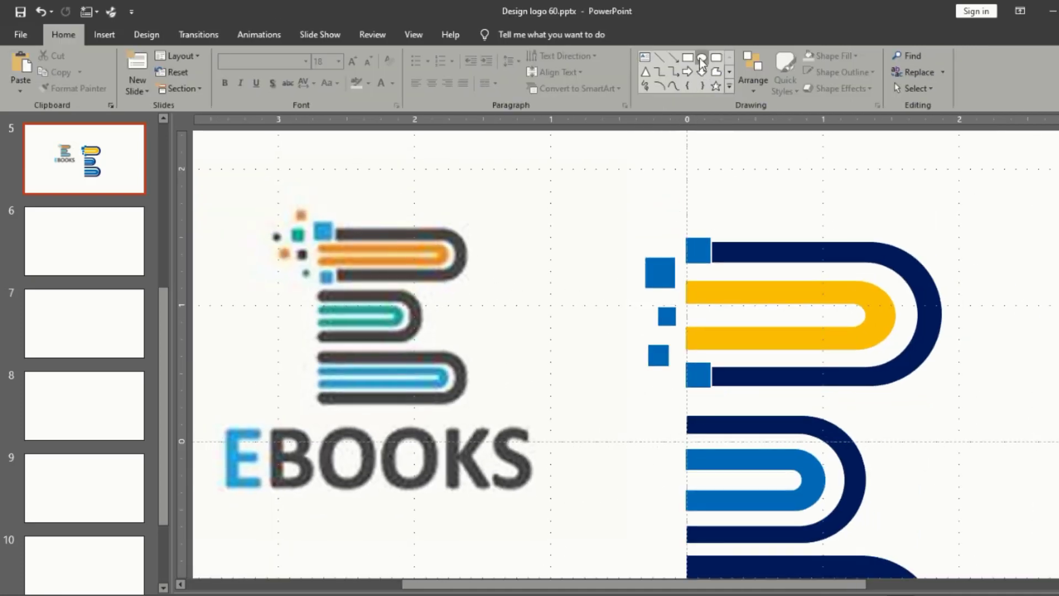
mouse_move(610, 265)
left_mouse_down()
mouse_move(642, 316)
mouse_move(632, 346)
mouse_move(622, 305)
left_mouse_up()
left_click(634, 308)
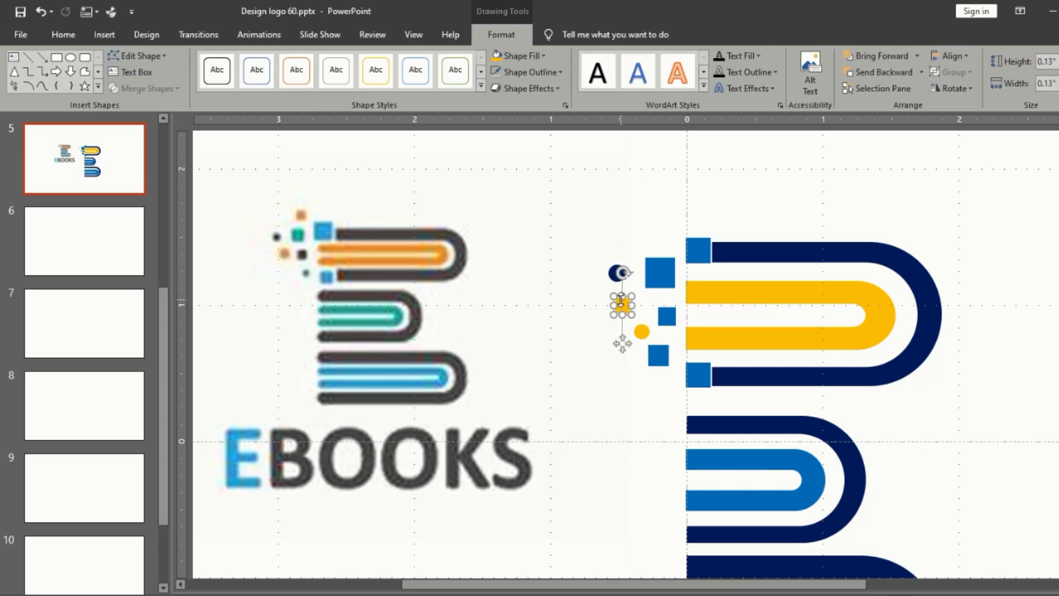
left_click_drag(614, 269, 603, 267)
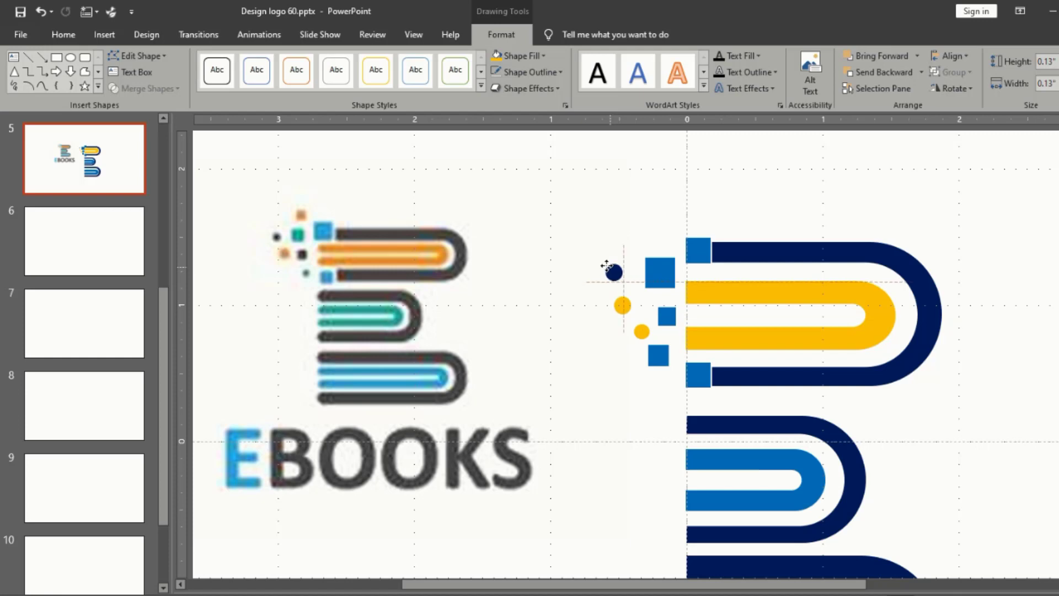
left_click(657, 232)
scroll(682, 257, "down", 2, "ctrl")
scroll(682, 257, "down", 3, "ctrl")
Group all B logo shapes with Ctrl+G, shrink the group, and move it near the EBOOKS reference
left_click_drag(552, 348, 454, 256)
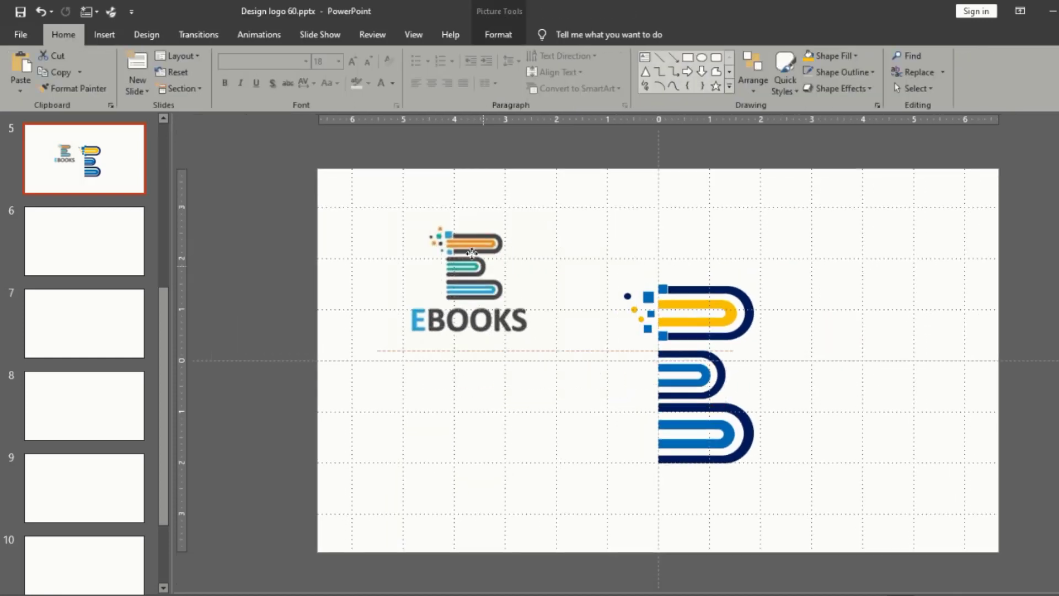
left_click_drag(810, 514, 578, 211)
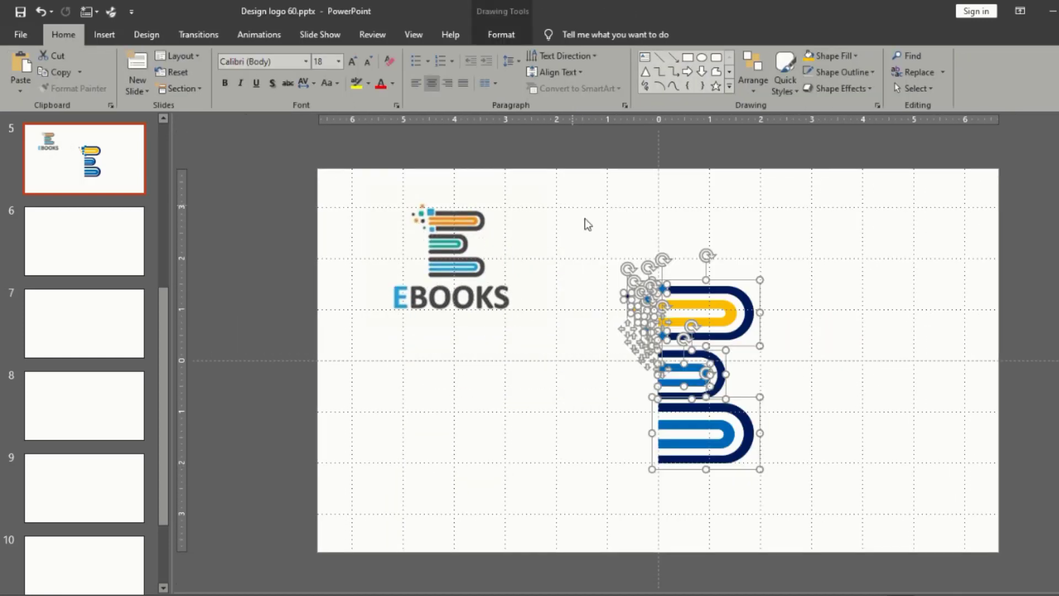
key("ctrl+g")
left_click_drag(710, 319, 678, 274)
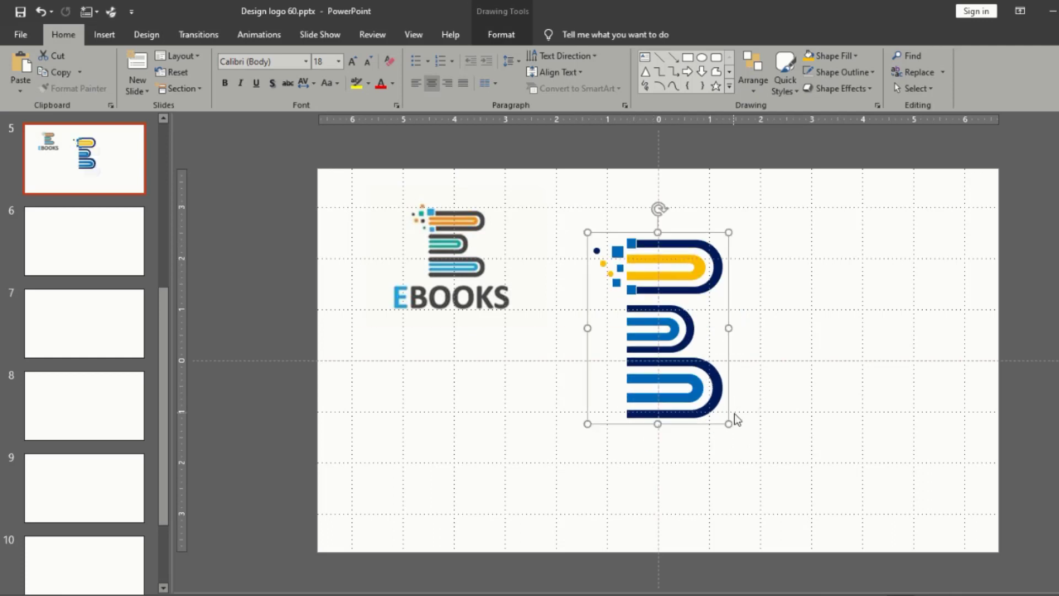
left_click_drag(728, 424, 703, 389)
left_click_drag(671, 349, 636, 363)
left_click(720, 365)
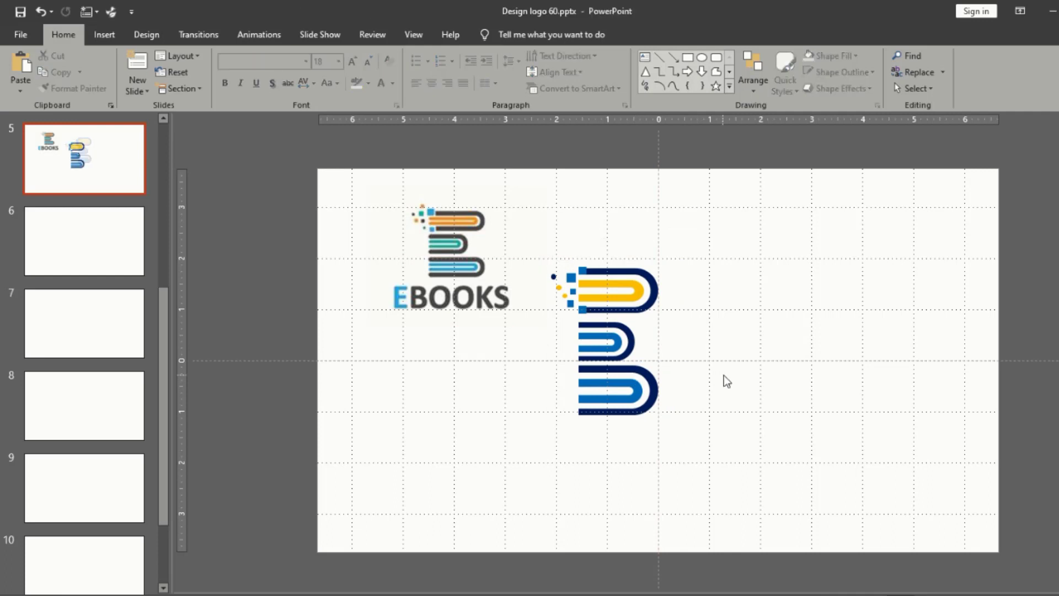
scroll(720, 364, "up", 1)
scroll(720, 364, "up", 1)
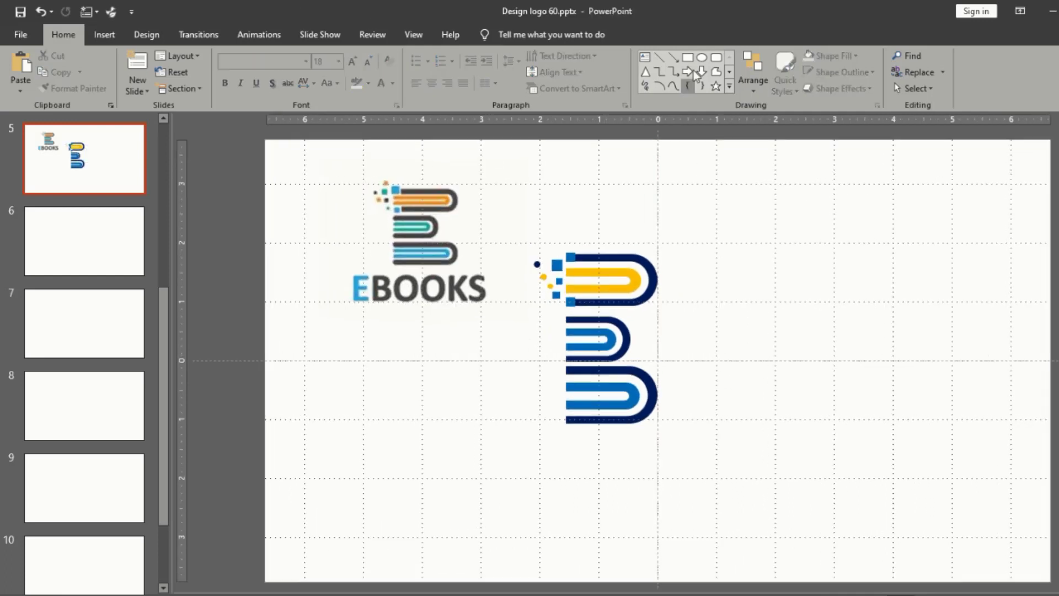
Add a text box reading 'EBOOKS' beside the B logo
left_click(644, 57)
left_click(703, 334)
type("R")
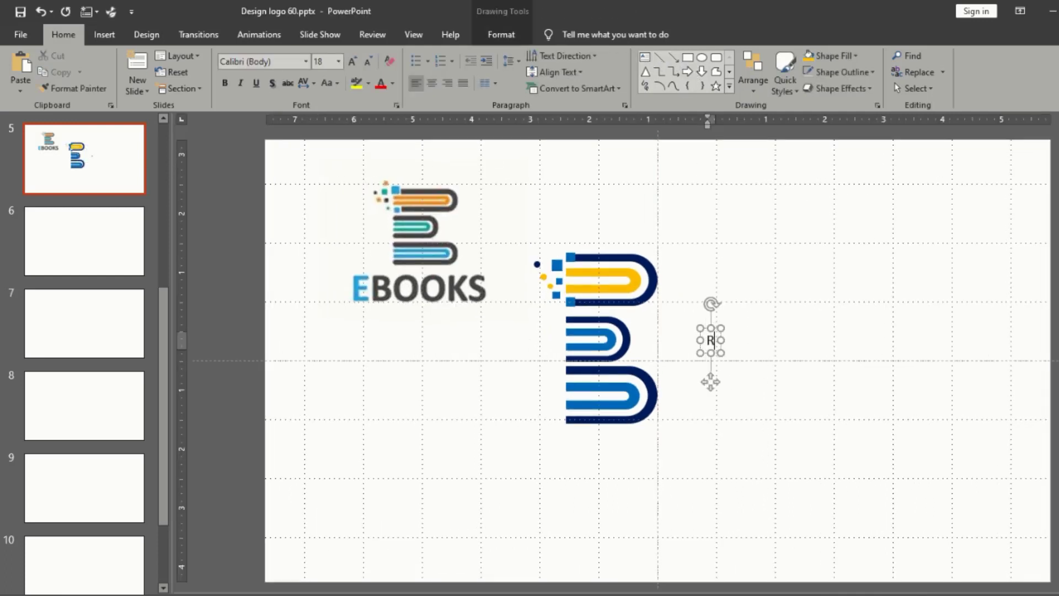
key("BackSpace")
type("E")
type("BOO")
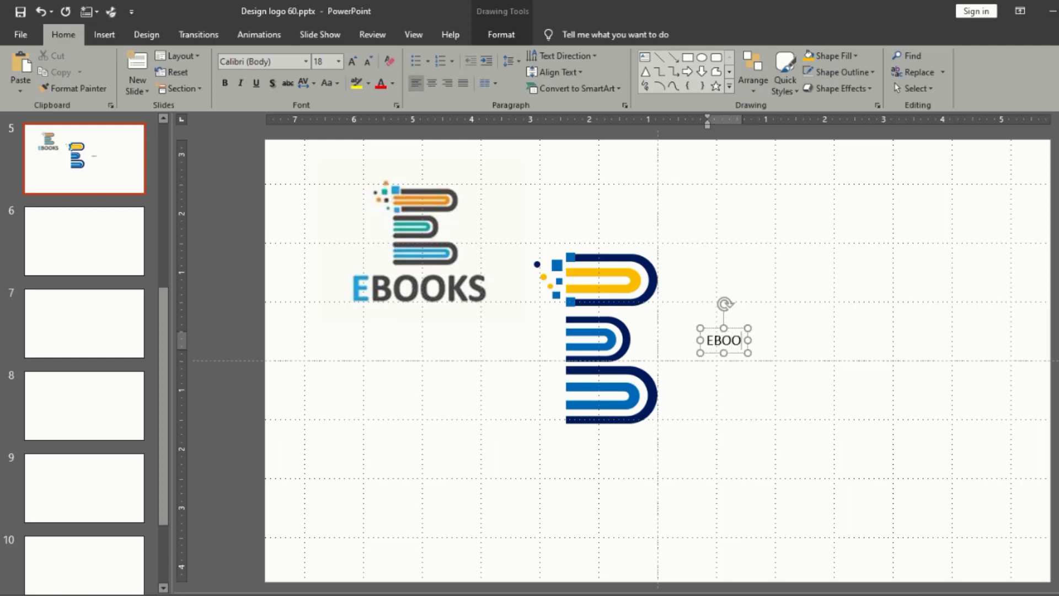
type("KS")
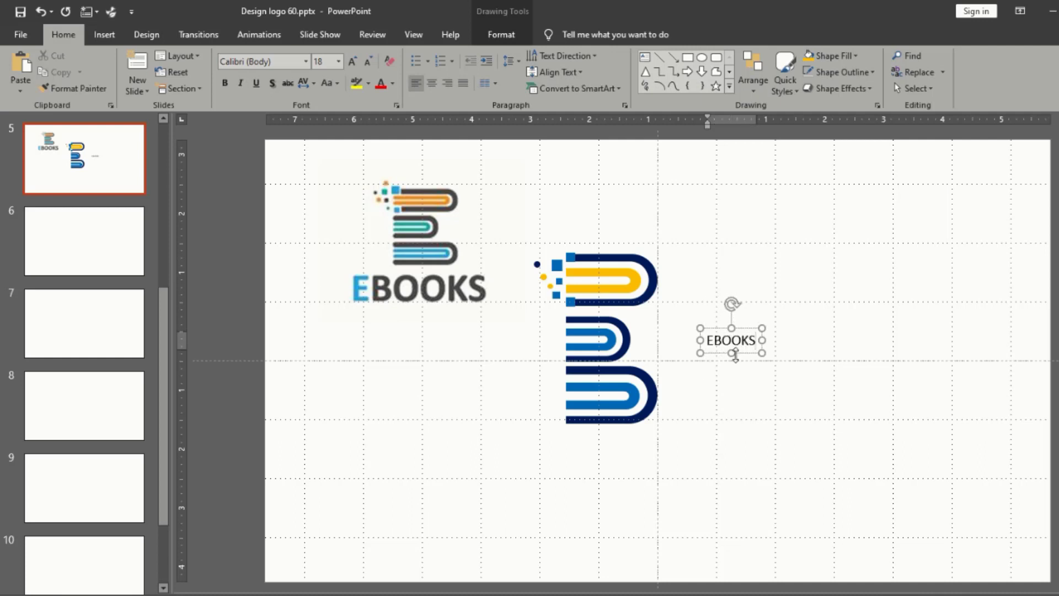
Make the EBOOKS text bold at 72 pt and move it below the B logo
left_click(746, 353)
left_click(226, 84)
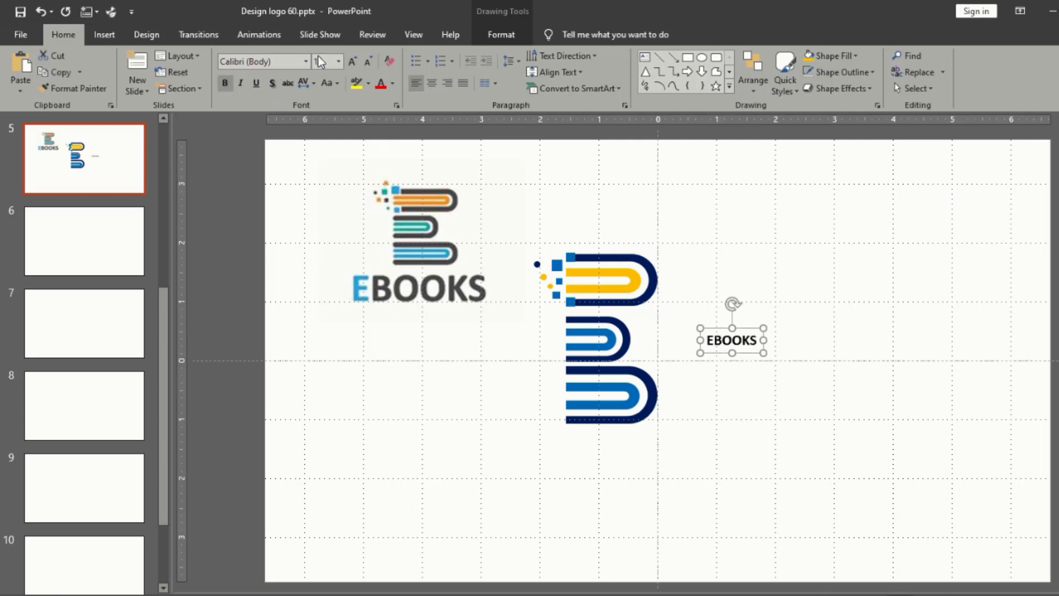
left_click(353, 61)
left_click(354, 62)
left_click(353, 62)
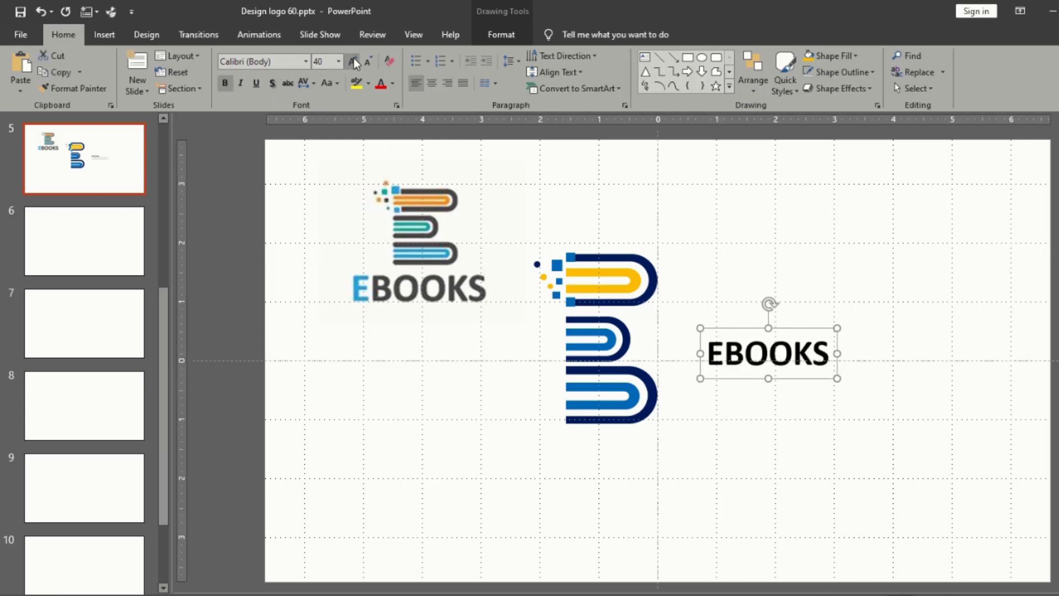
left_click(353, 62)
left_click(353, 61)
left_click(353, 62)
left_click(353, 62)
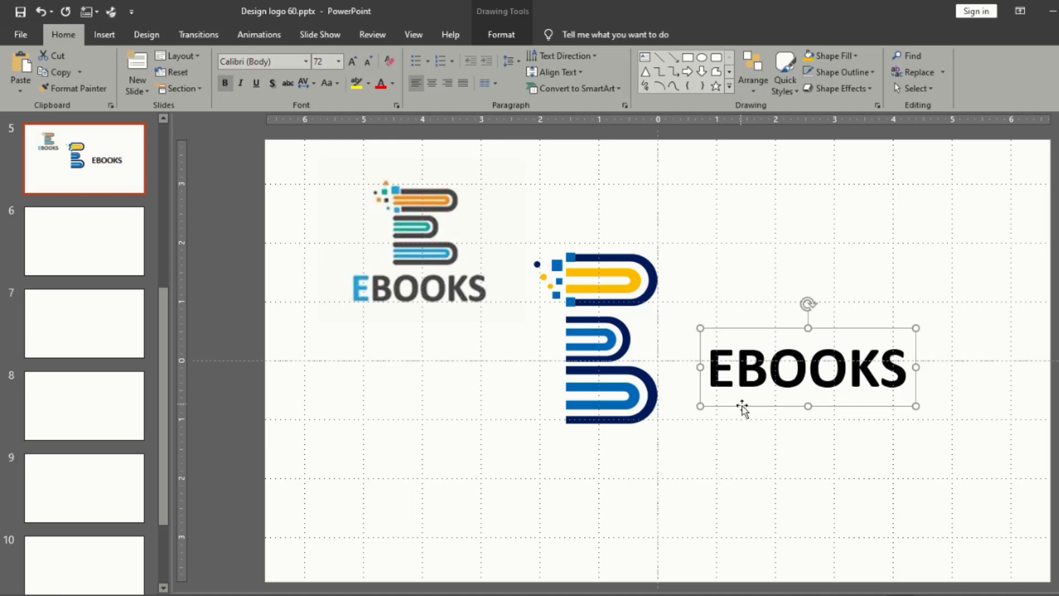
left_click_drag(742, 408, 541, 497)
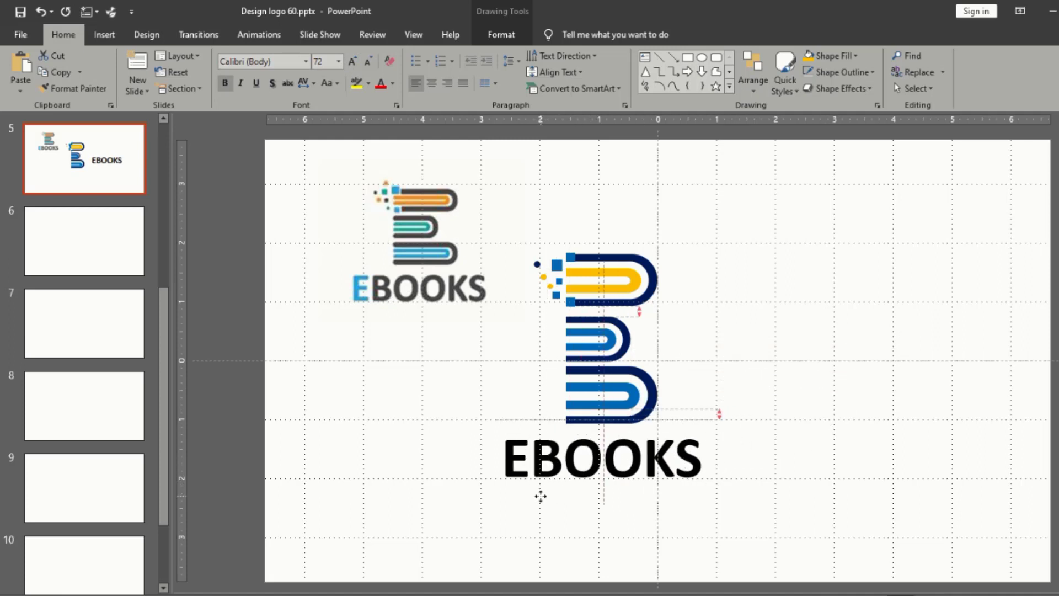
Colour the letter E of EBOOKS blue
left_click_drag(539, 462, 507, 464)
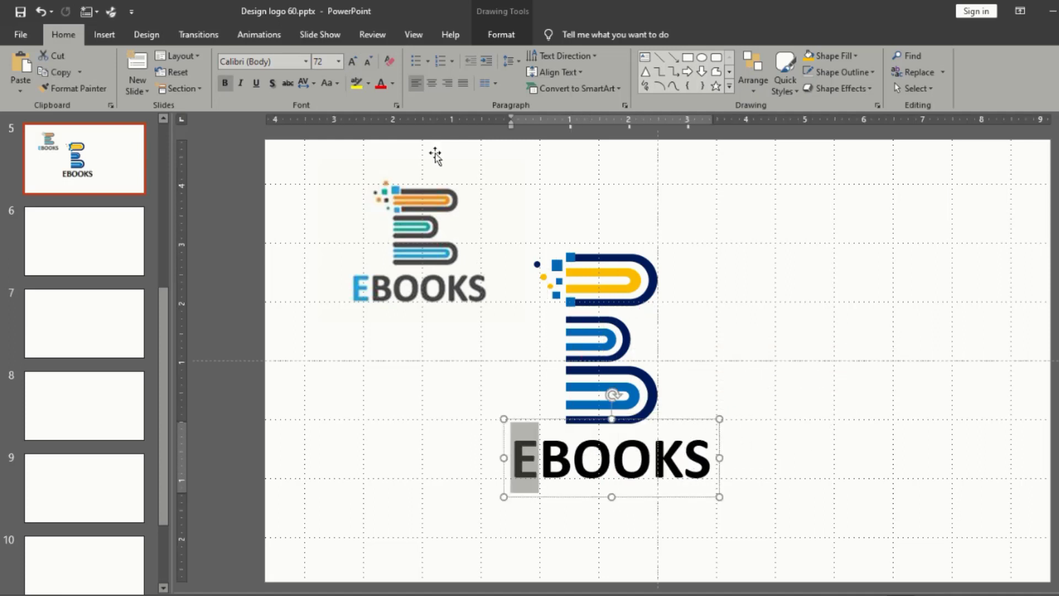
left_click(501, 34)
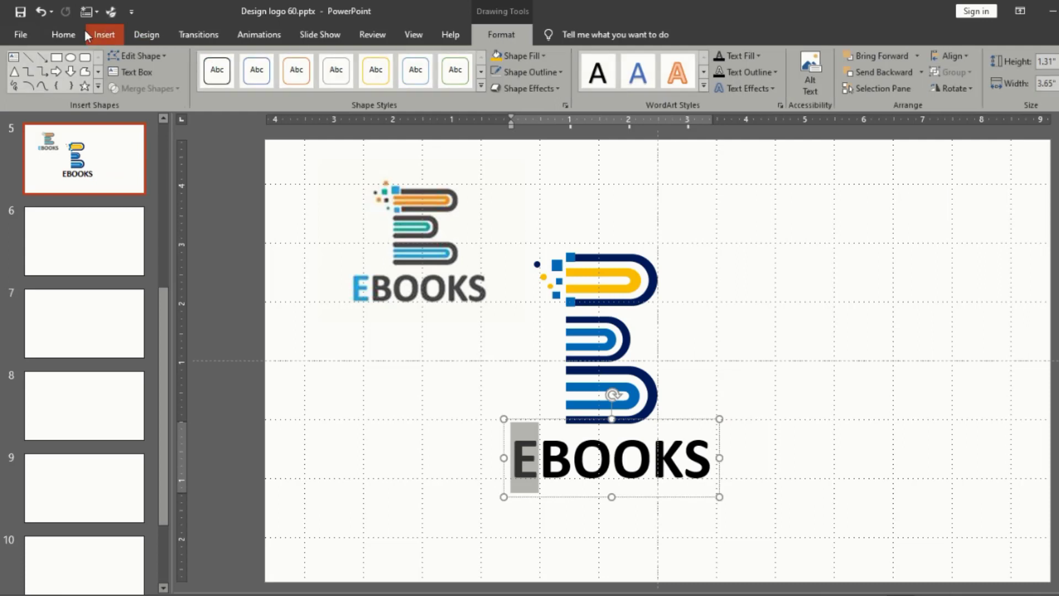
left_click(69, 34)
left_click(391, 84)
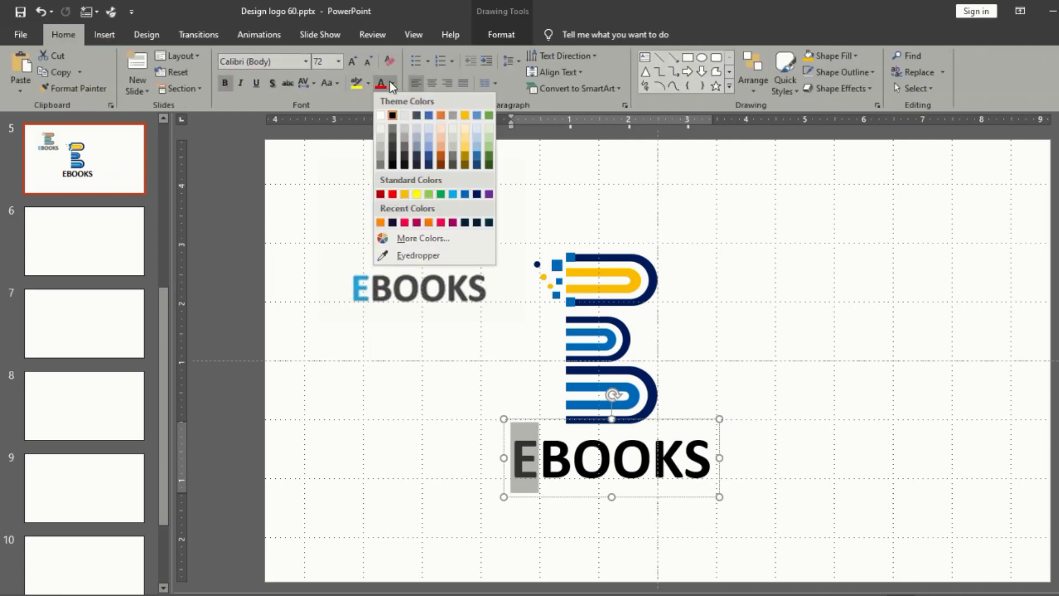
left_click(465, 195)
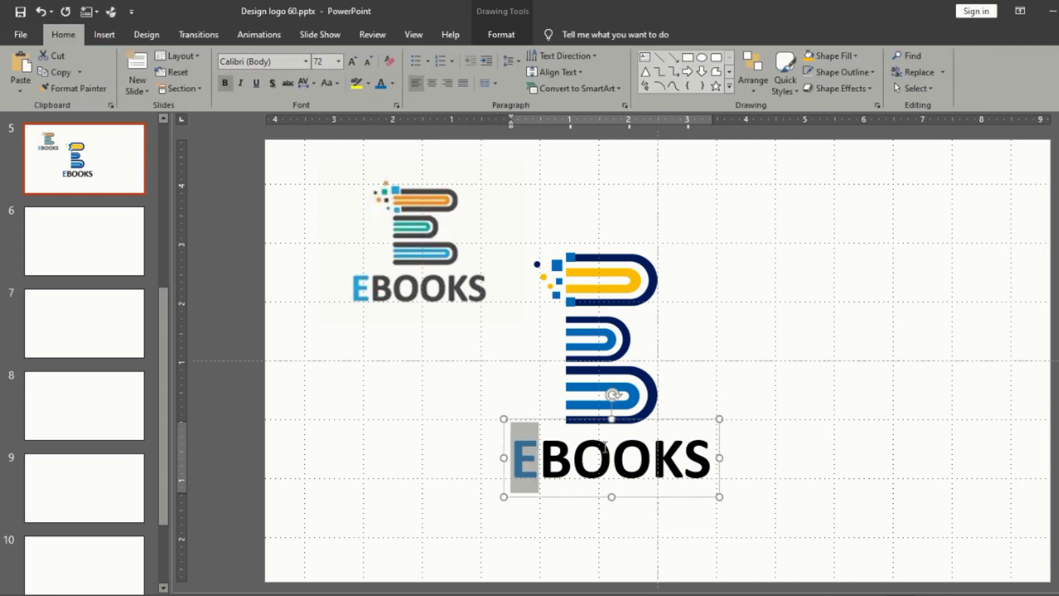
Nudge the EBOOKS text slightly left and select it together with the B logo
left_click(662, 424)
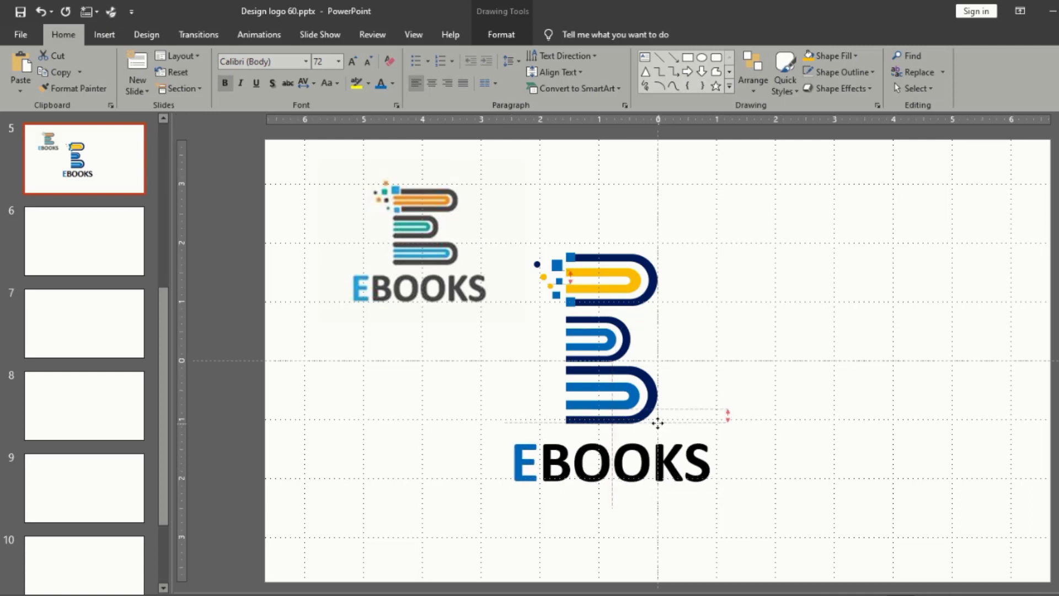
left_click_drag(662, 423, 653, 426)
left_click(642, 378, "shift")
Group the B logo with the EBOOKS text, add Fly In, and play it in the slide show
key("ctrl+g")
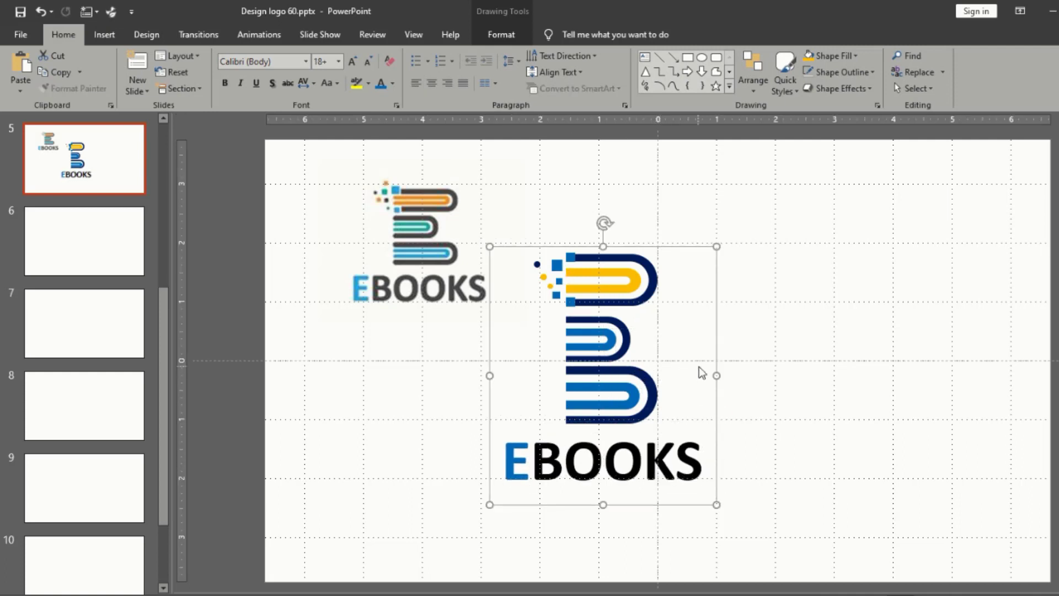
left_click(218, 34)
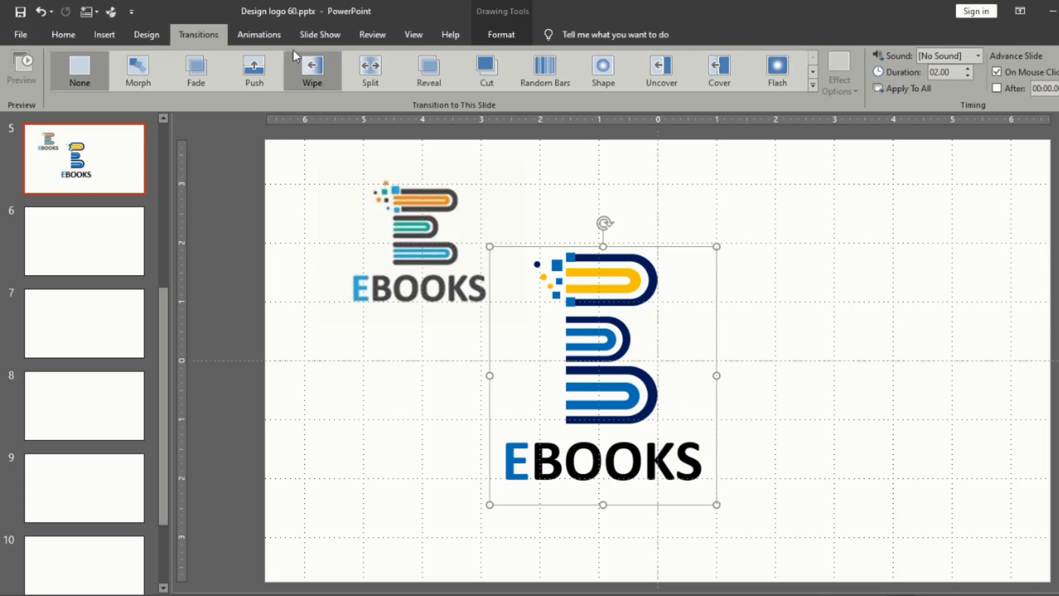
left_click(259, 35)
left_click(256, 70)
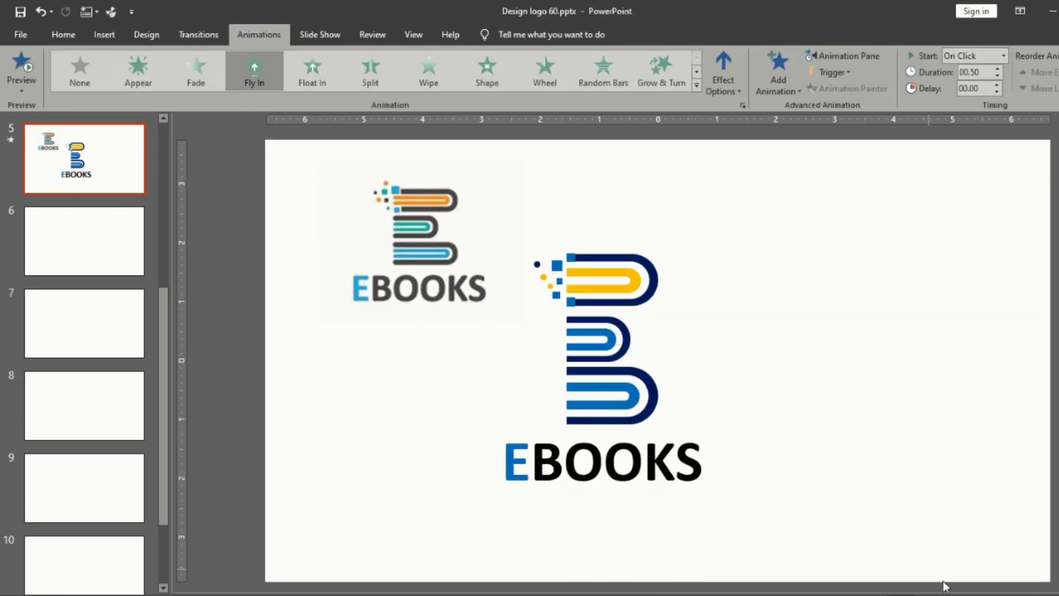
key("shift+F5")
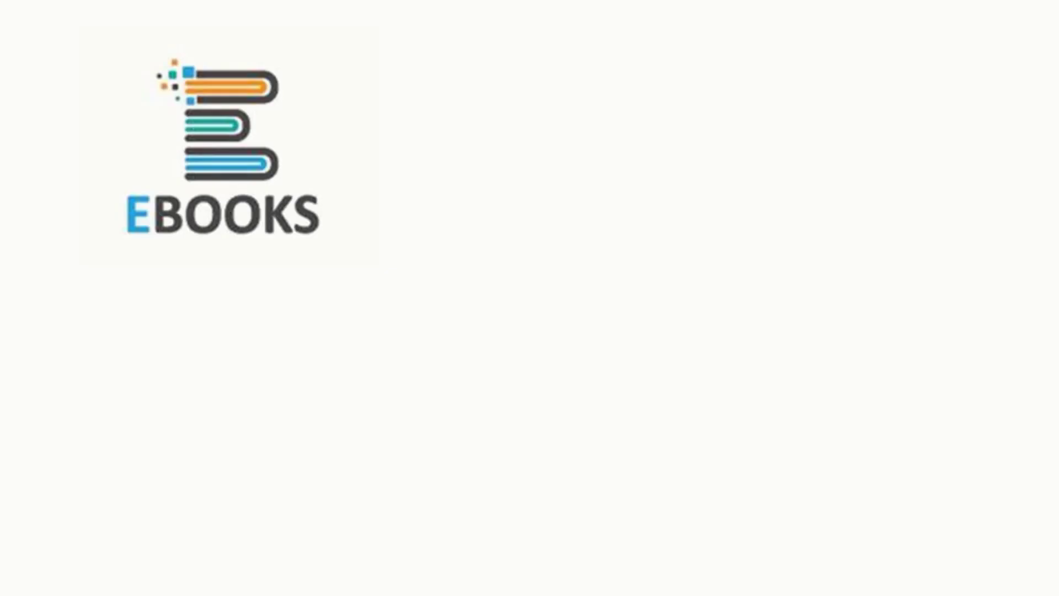
key("space")
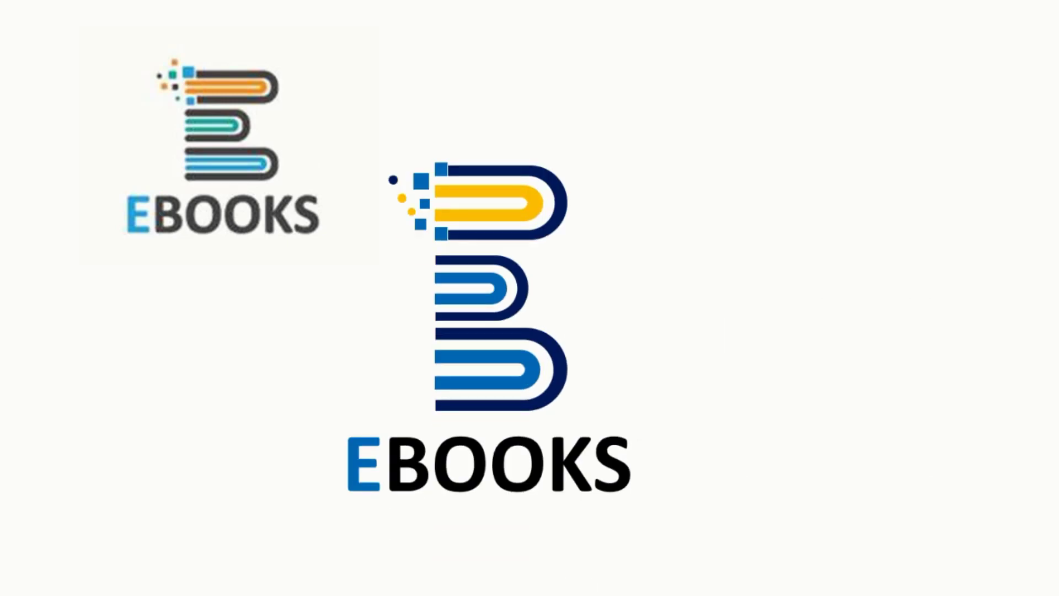